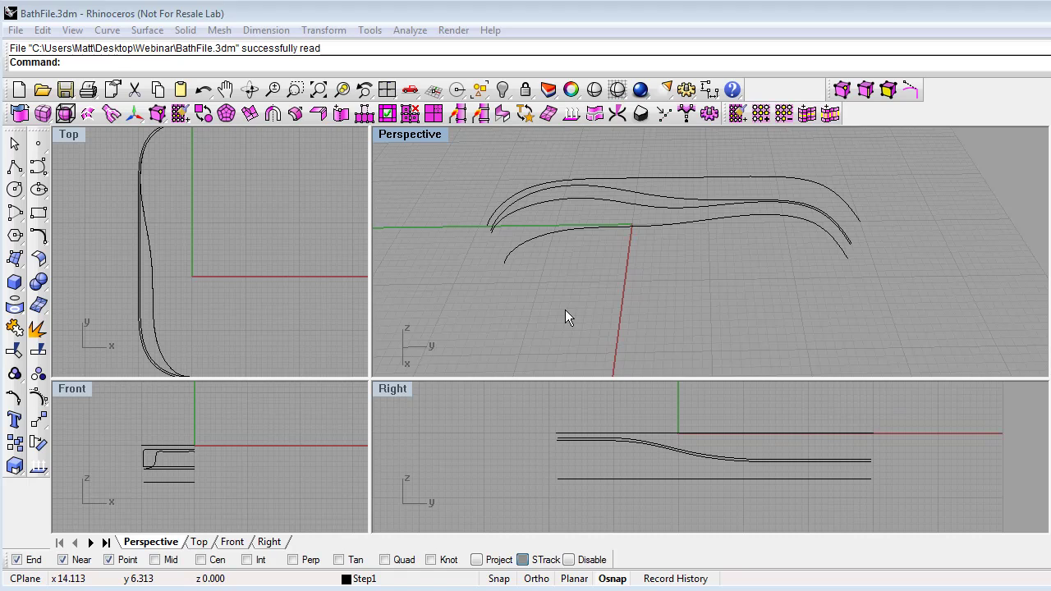
# - Display the control points of all four tub curves to check their structure, and hide them again
pyautogui.moveTo(565, 309); pyautogui.dragTo(618, 297, button='right')
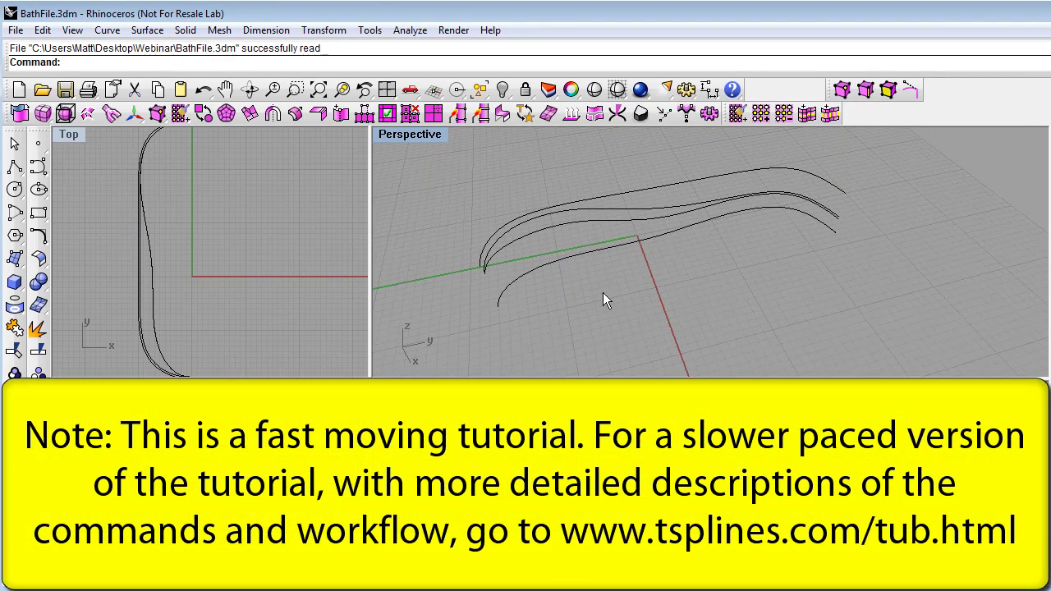
pyautogui.moveTo(603, 293); pyautogui.dragTo(513, 190)
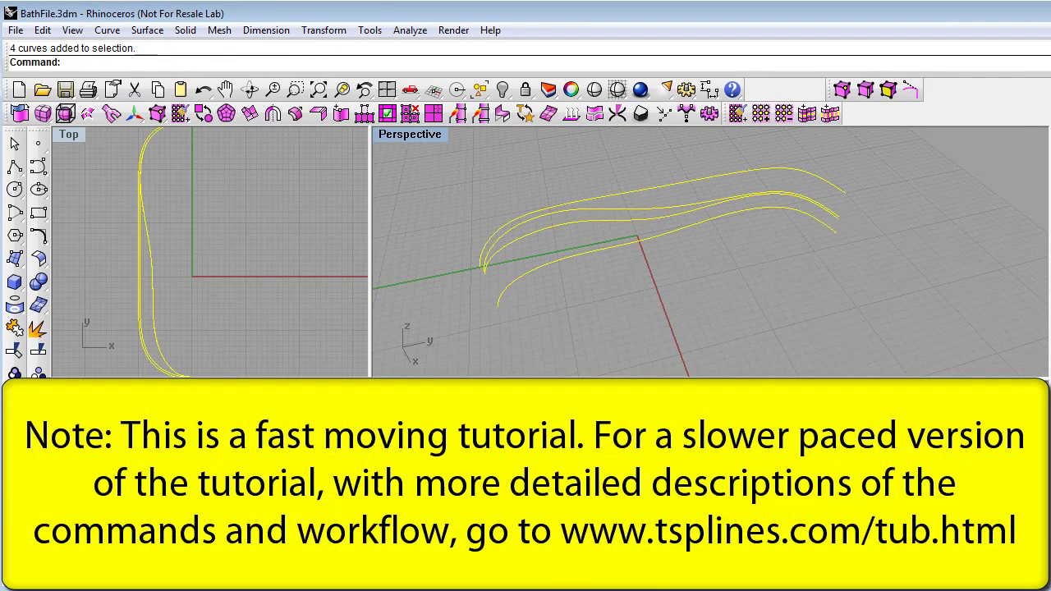
pyautogui.press('F10')
pyautogui.moveTo(677, 239); pyautogui.dragTo(690, 239, button='right')
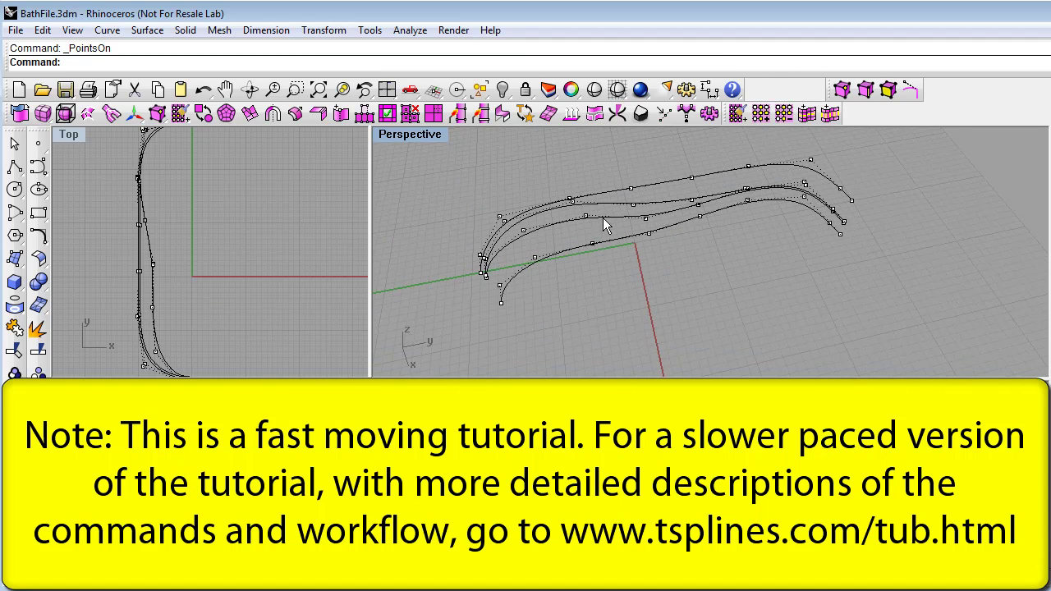
pyautogui.press('F11')
pyautogui.moveTo(496, 314); pyautogui.dragTo(530, 274, button='right')
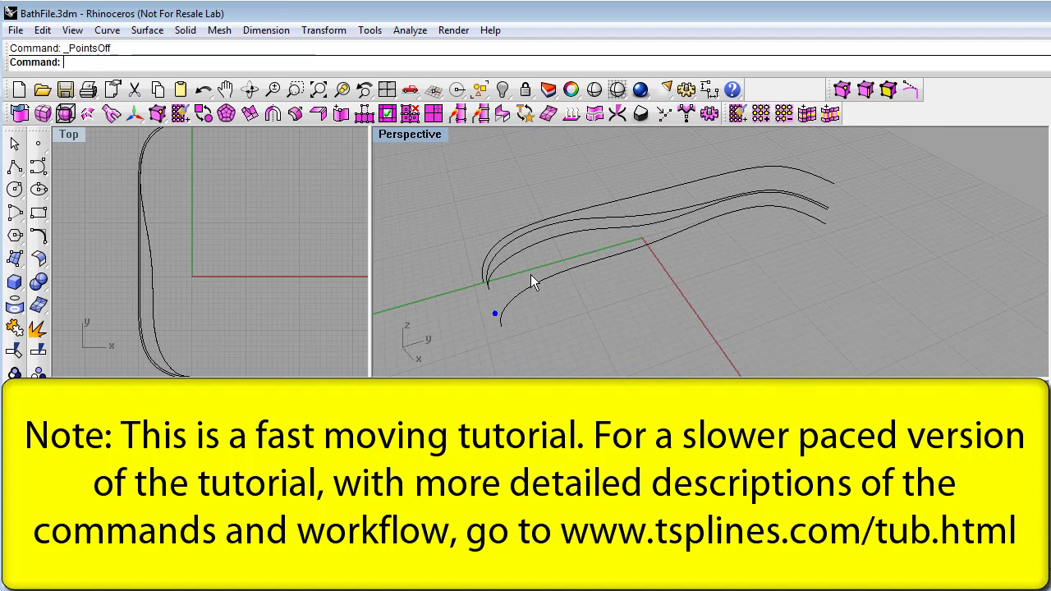
# - Maximize the Perspective view and loft the four curves in order with the Straight sections style and no simplification
pyautogui.doubleClick(413, 138)
pyautogui.moveTo(410, 363); pyautogui.dragTo(565, 354, button='right')
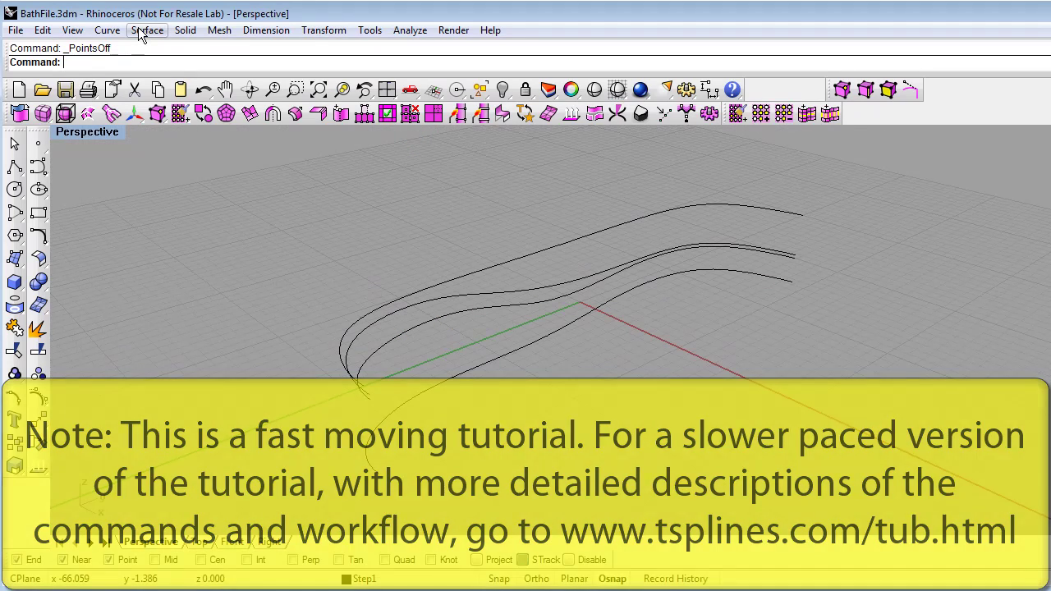
pyautogui.click(138, 28)
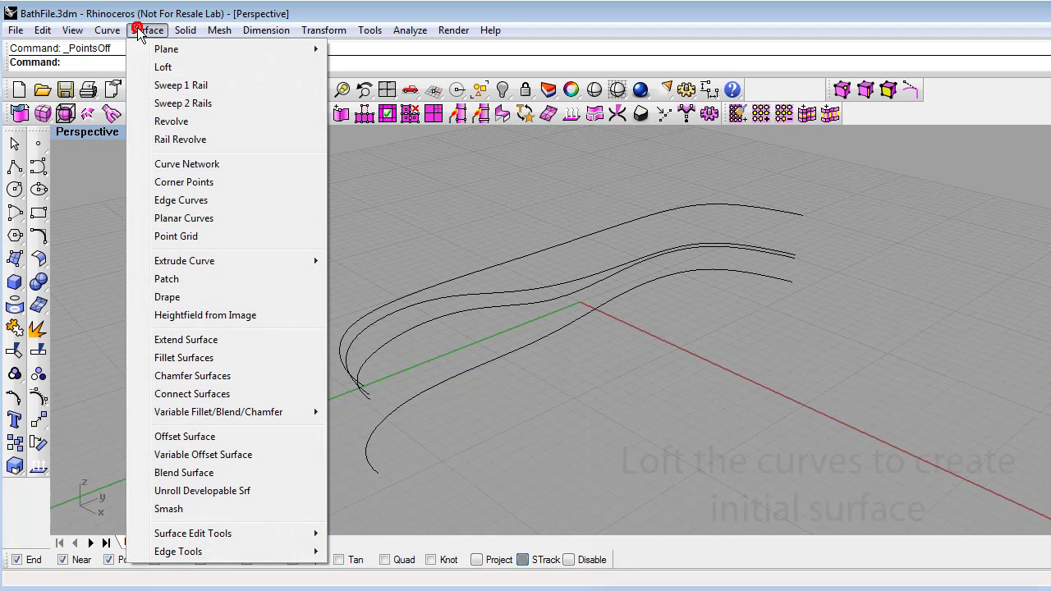
pyautogui.click(176, 68)
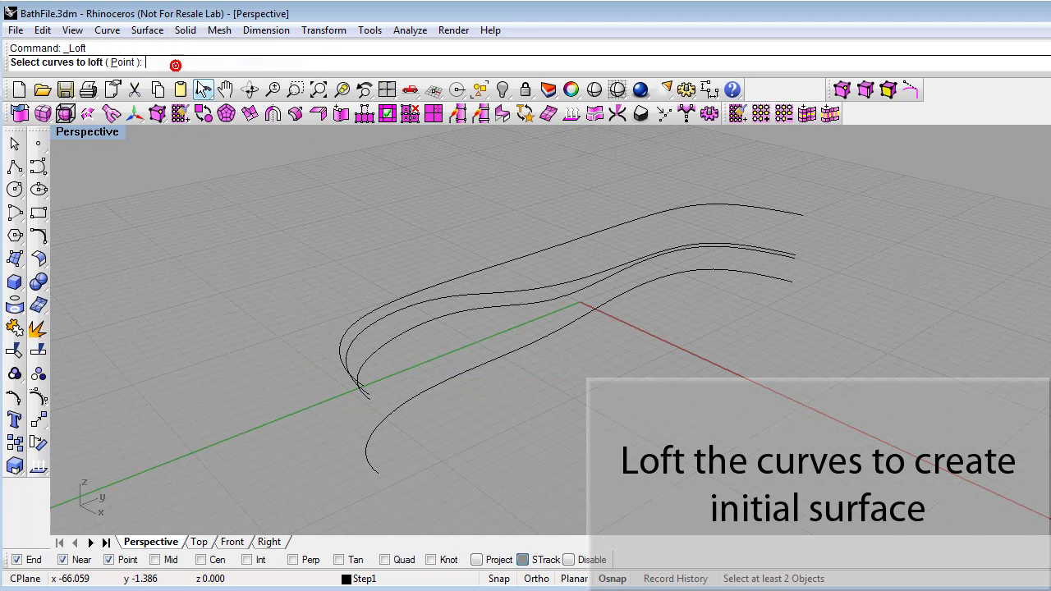
pyautogui.click(424, 391)
pyautogui.click(389, 338)
pyautogui.click(373, 321)
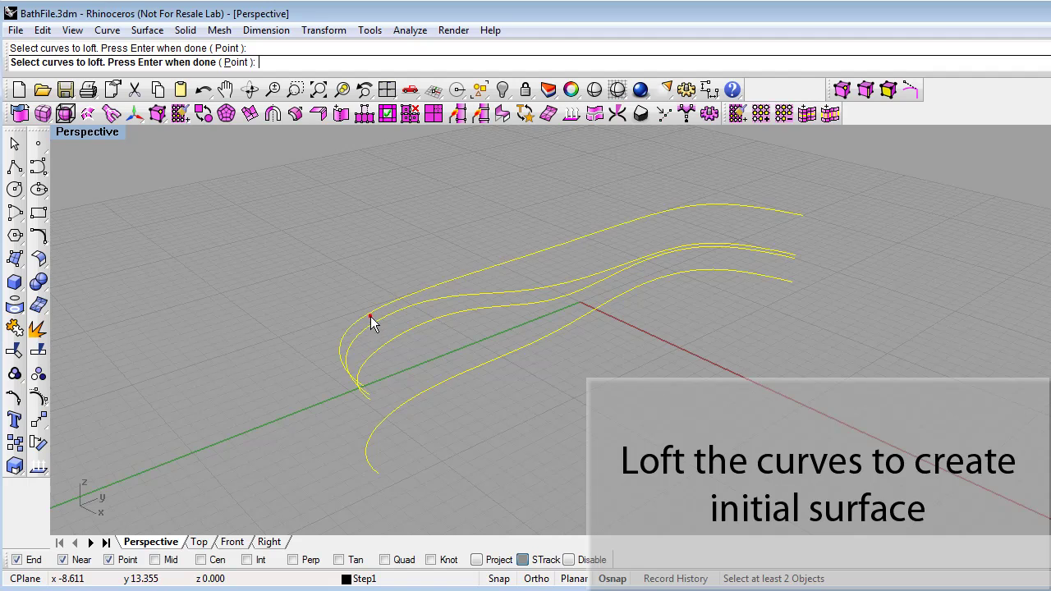
pyautogui.rightClick(371, 316)
pyautogui.moveTo(822, 225); pyautogui.dragTo(787, 199)
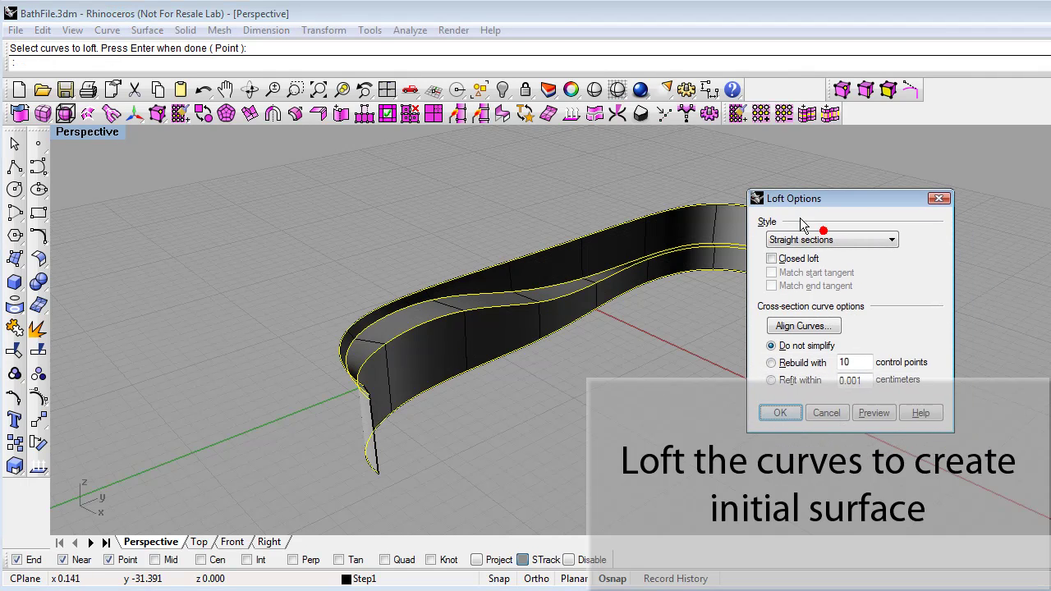
pyautogui.click(825, 240)
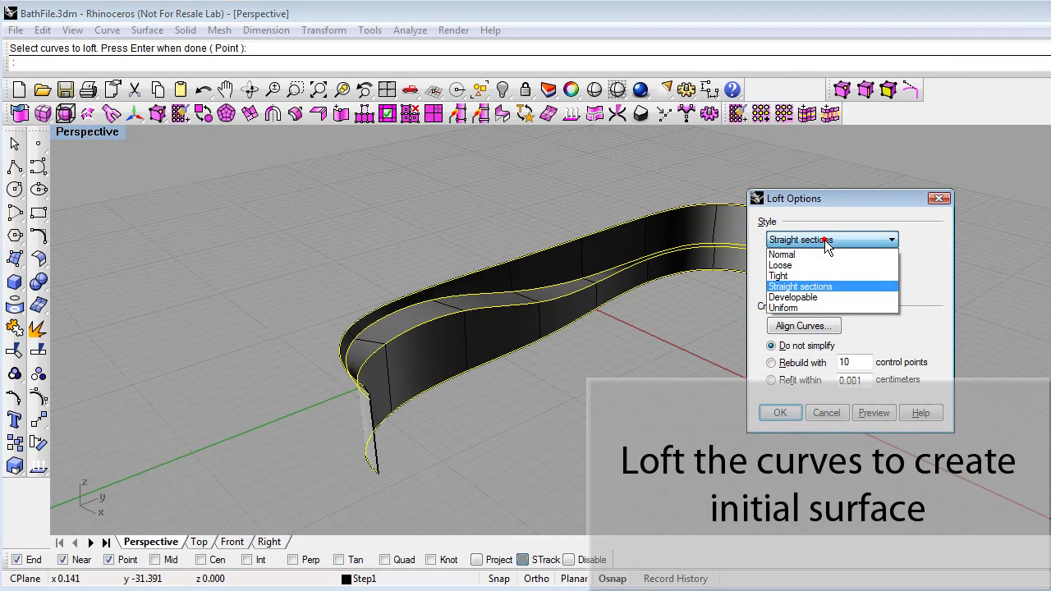
pyautogui.click(833, 289)
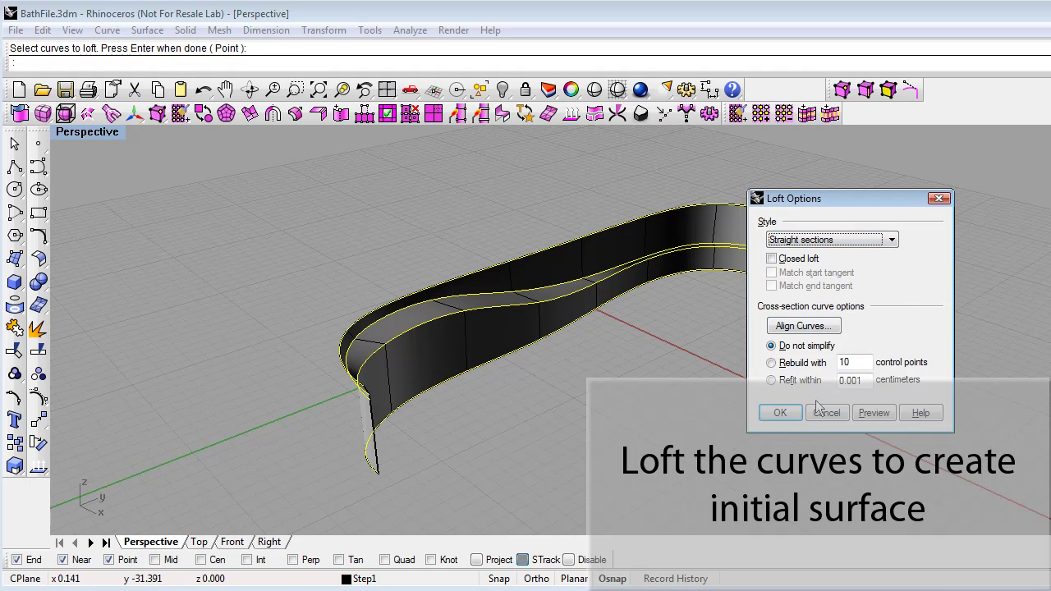
pyautogui.click(790, 408)
# - Explode the lofted polysurface into separate surfaces
pyautogui.moveTo(791, 403); pyautogui.dragTo(206, 340, button='right')
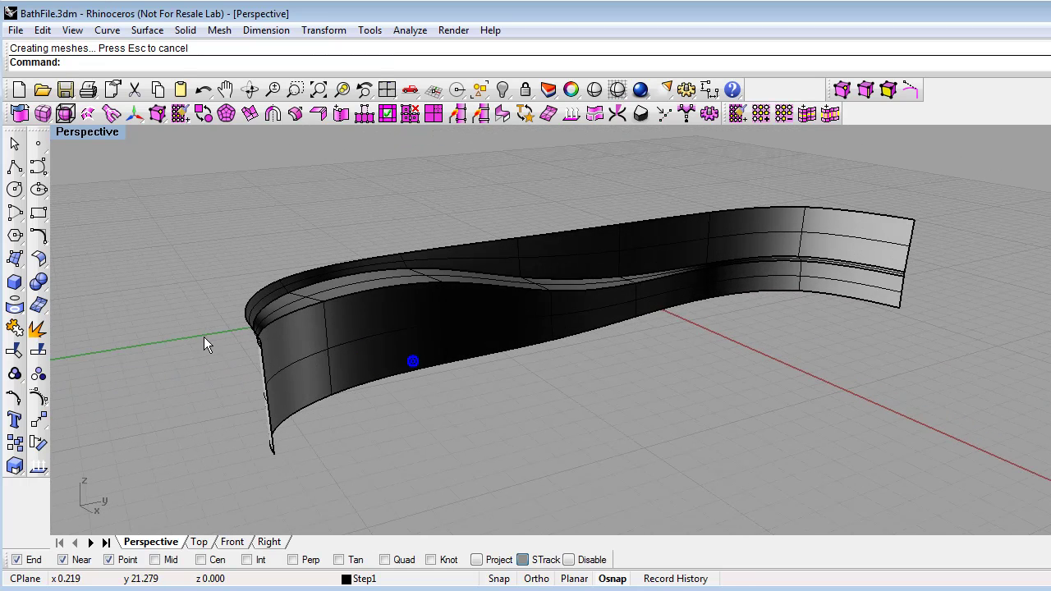
pyautogui.click(37, 328)
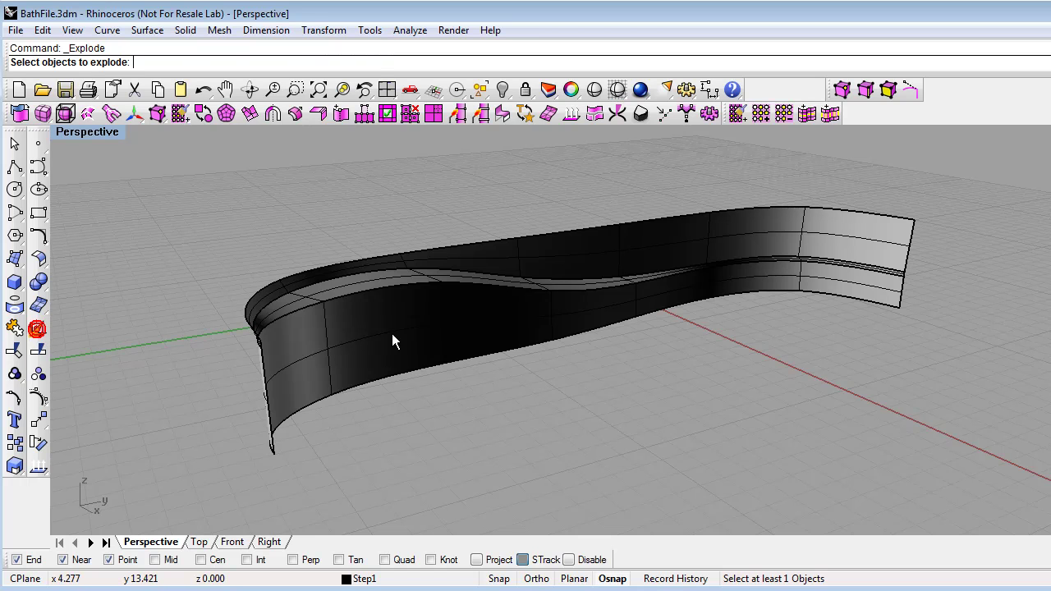
pyautogui.click(391, 333)
pyautogui.press('Return')
# - Convert the three exploded surfaces to T-Splines without keeping copies
pyautogui.moveTo(401, 337)
pyautogui.mouseDown(button='right')
pyautogui.moveTo(387, 340)
pyautogui.moveTo(417, 329)
pyautogui.mouseUp(button='right')
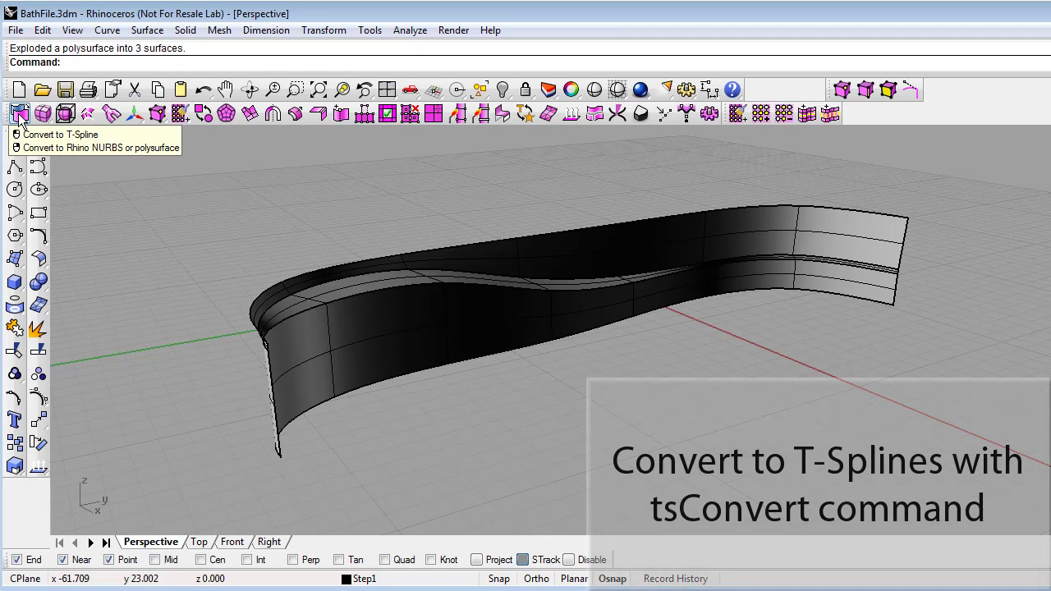
pyautogui.click(21, 117)
pyautogui.click(422, 334)
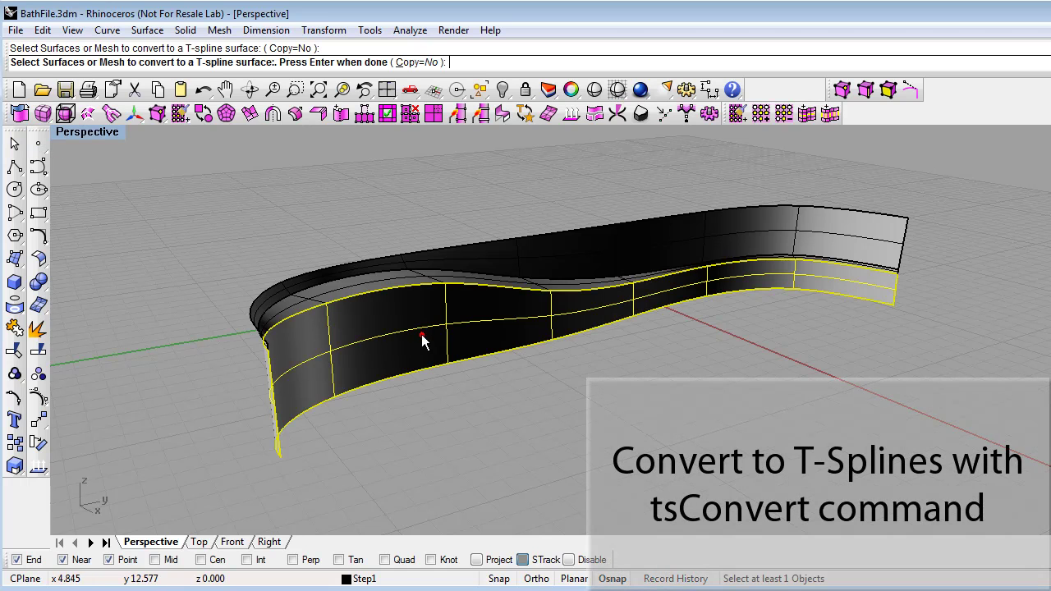
pyautogui.click(378, 281)
pyautogui.press('Return')
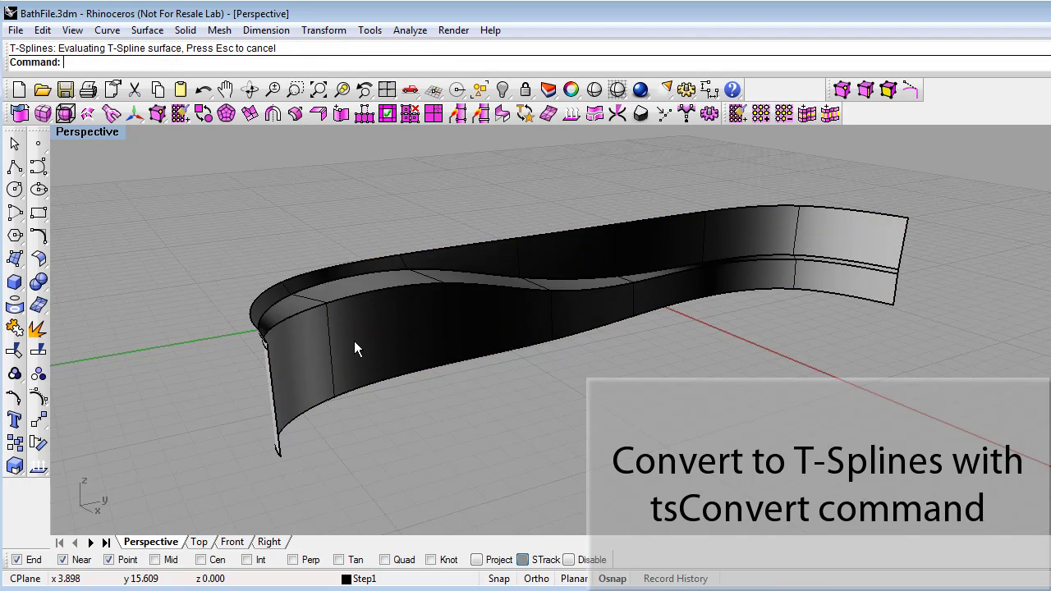
# - Select all the original curves with SelCrv and delete them
pyautogui.moveTo(357, 331); pyautogui.dragTo(329, 205, button='right')
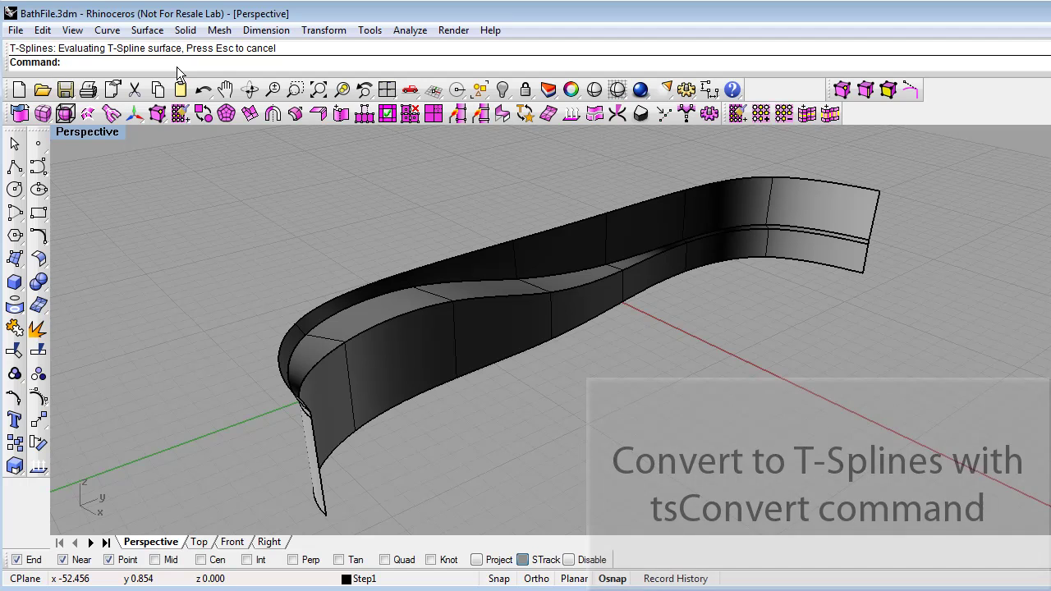
pyautogui.write('SelCr')
pyautogui.press('Return')
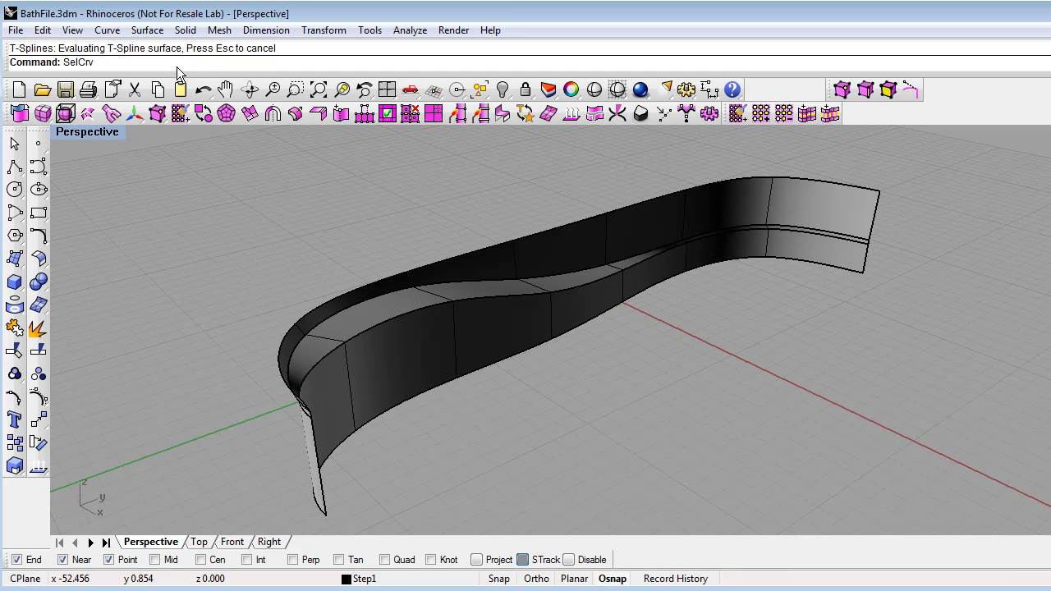
pyautogui.press('Delete')
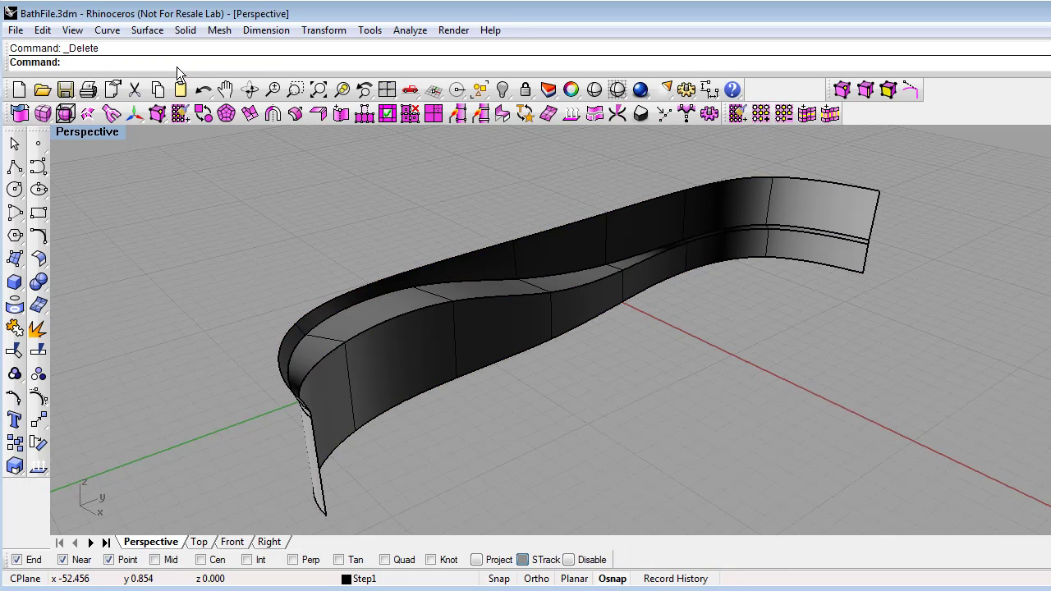
# - Activate the T-Splines manipulator and set its selection mode to Edges
pyautogui.moveTo(504, 364); pyautogui.dragTo(443, 359, button='right')
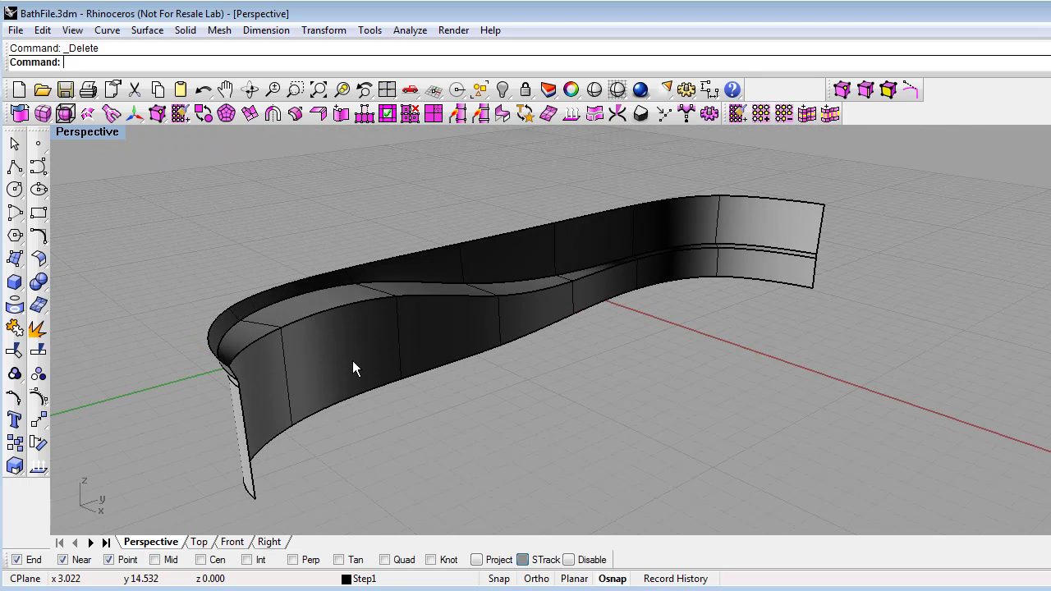
pyautogui.moveTo(353, 361); pyautogui.dragTo(383, 330, button='right')
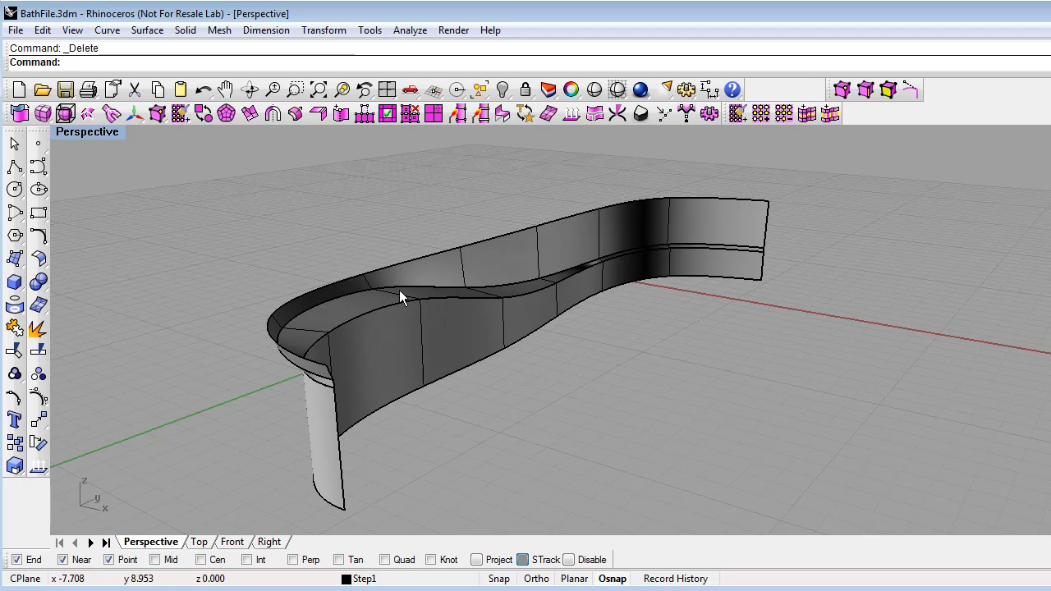
pyautogui.moveTo(403, 295)
pyautogui.mouseDown(button='right')
pyautogui.moveTo(364, 298)
pyautogui.moveTo(411, 303)
pyautogui.mouseUp(button='right')
pyautogui.scroll(2, 410, 317)
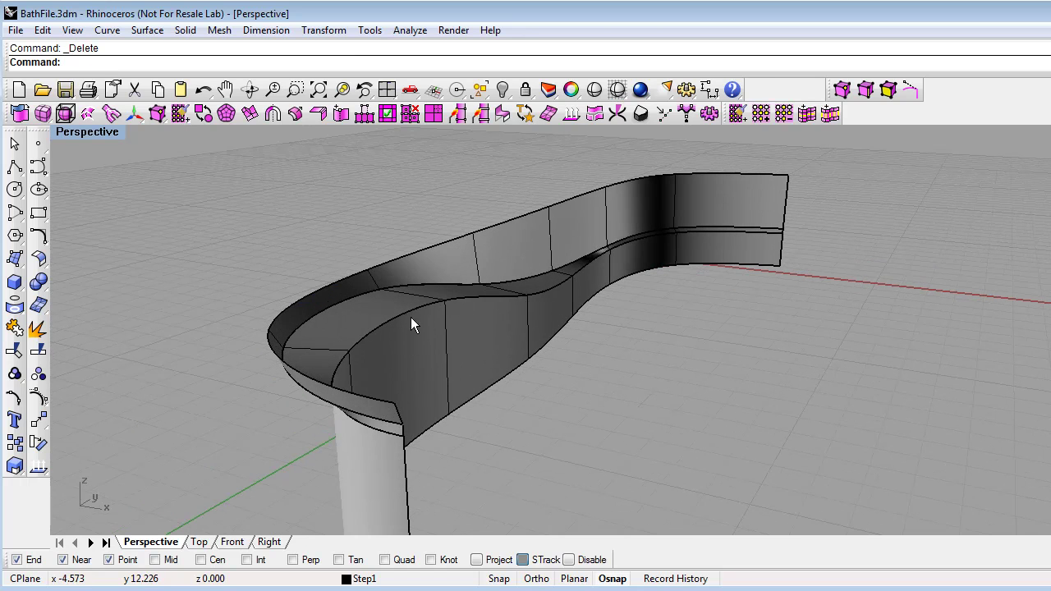
pyautogui.click(136, 115)
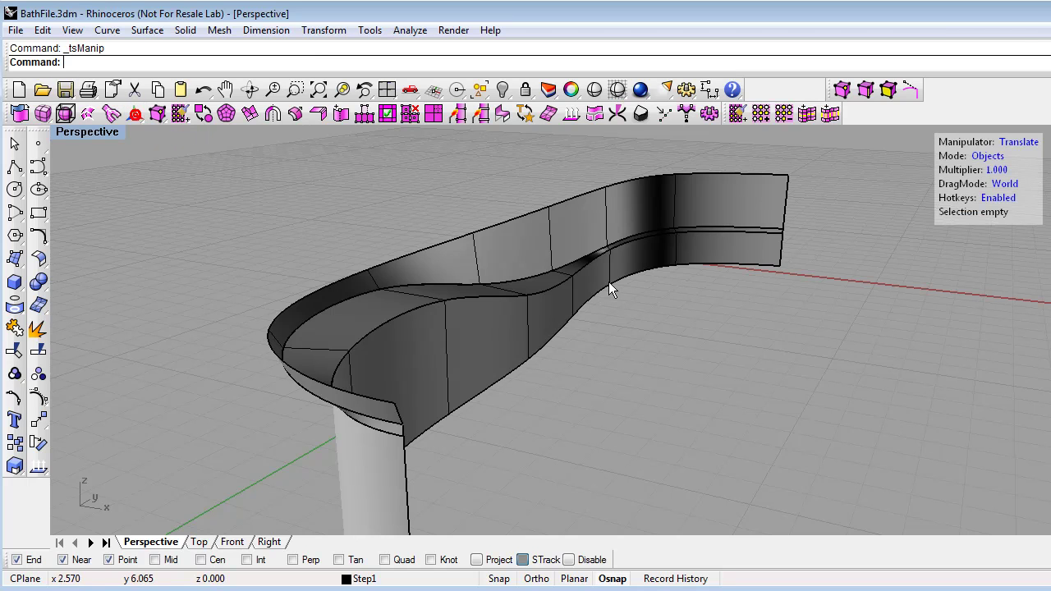
pyautogui.click(987, 153)
pyautogui.click(988, 152)
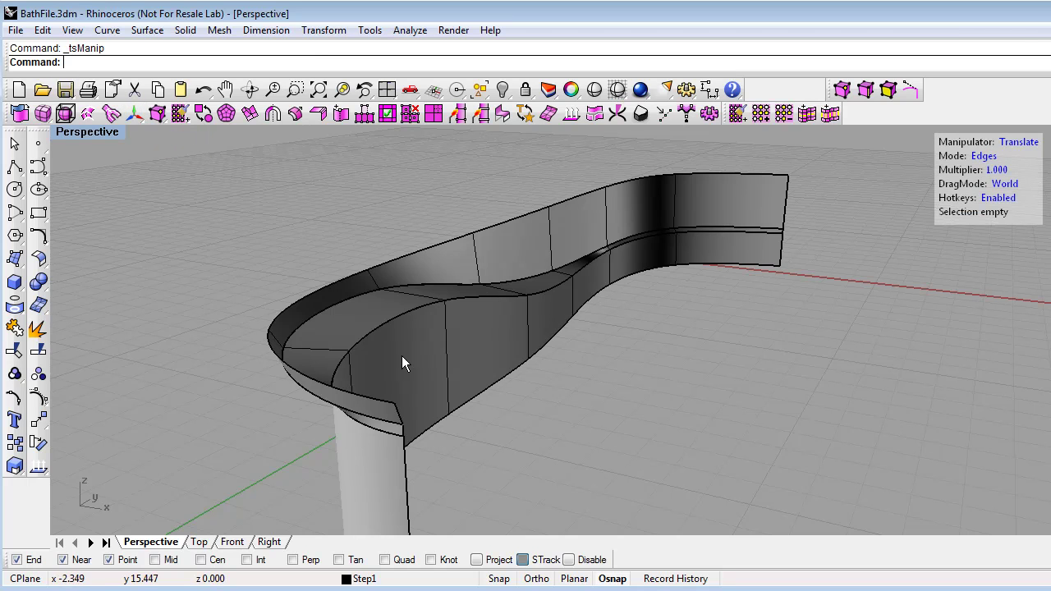
# - Select the full edge loop shared by the lower wall and the middle ledge, and merge the edges
pyautogui.click(364, 329)
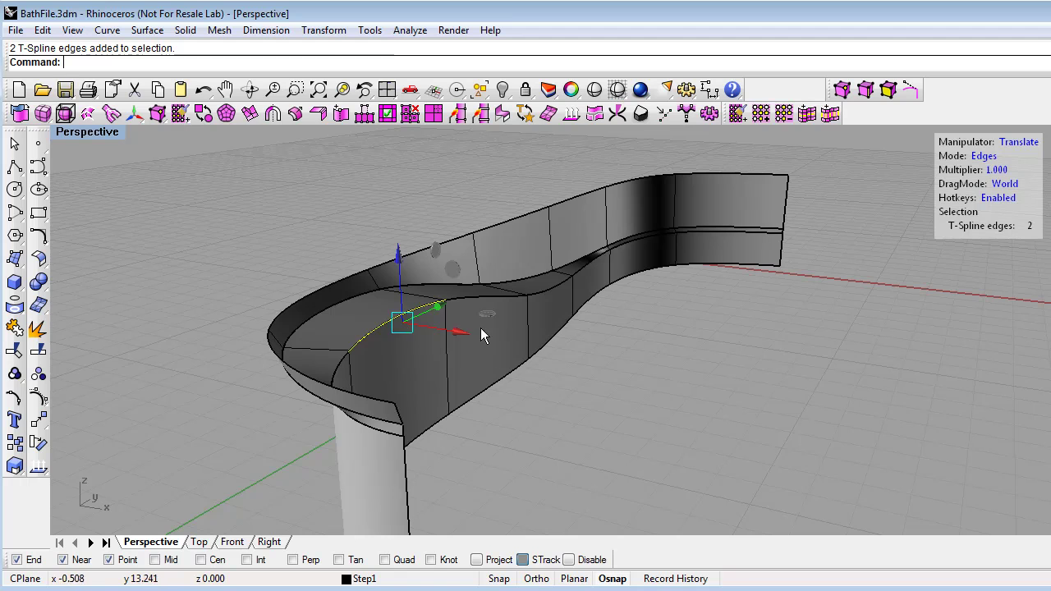
pyautogui.moveTo(481, 328); pyautogui.dragTo(527, 323, button='right')
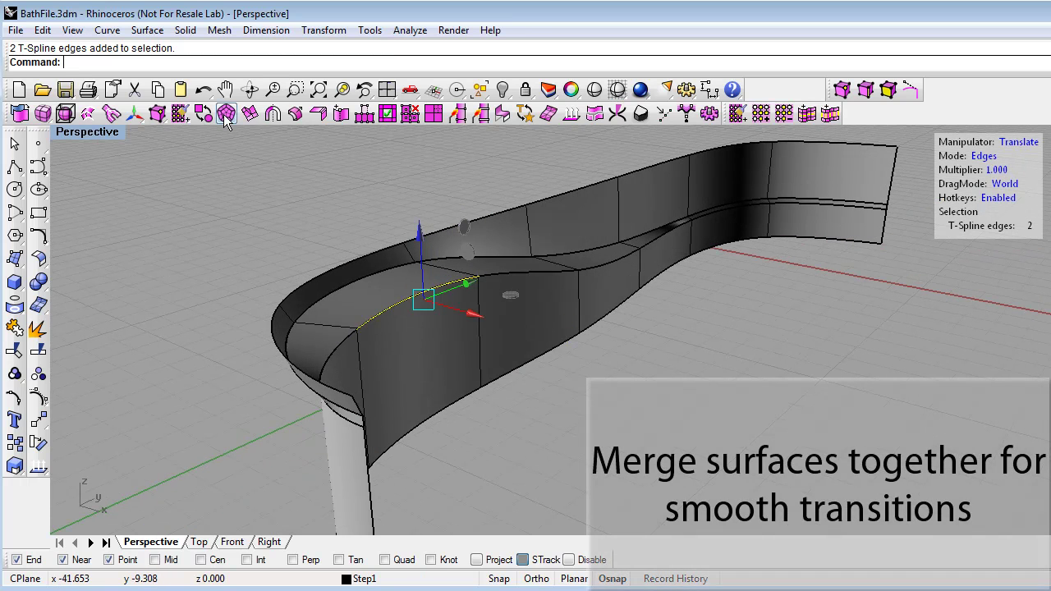
pyautogui.click(181, 112)
pyautogui.moveTo(215, 111); pyautogui.dragTo(188, 153)
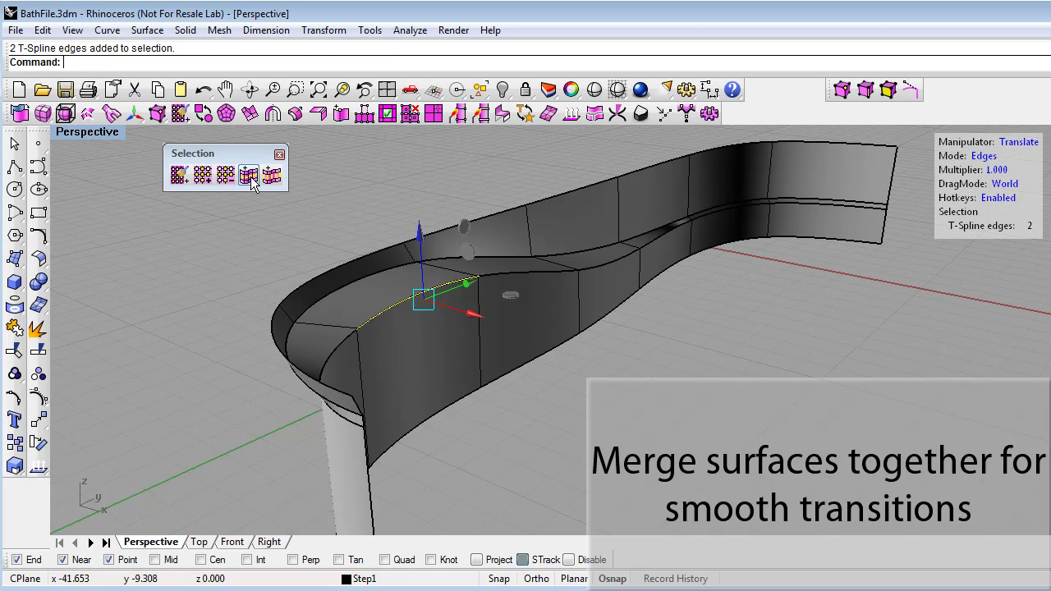
pyautogui.click(246, 177)
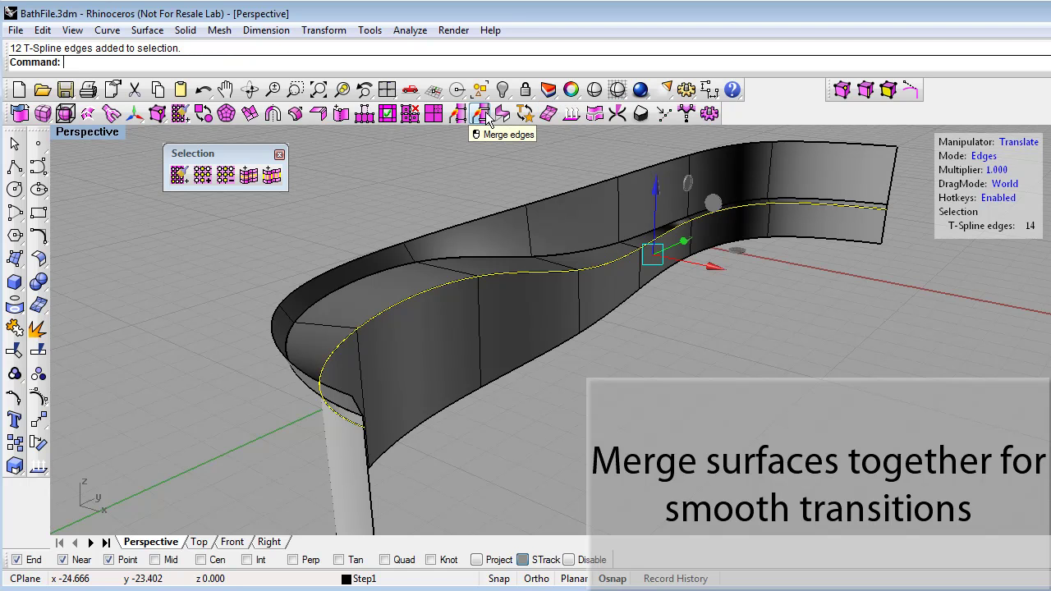
pyautogui.click(486, 116)
# - Select the full edge loop shared by the middle ledge and the upper wall, and merge the edges
pyautogui.moveTo(587, 328)
pyautogui.mouseDown(button='right')
pyautogui.moveTo(479, 301)
pyautogui.moveTo(409, 335)
pyautogui.moveTo(401, 321)
pyautogui.mouseUp(button='right')
pyautogui.scroll(2, 497, 282)
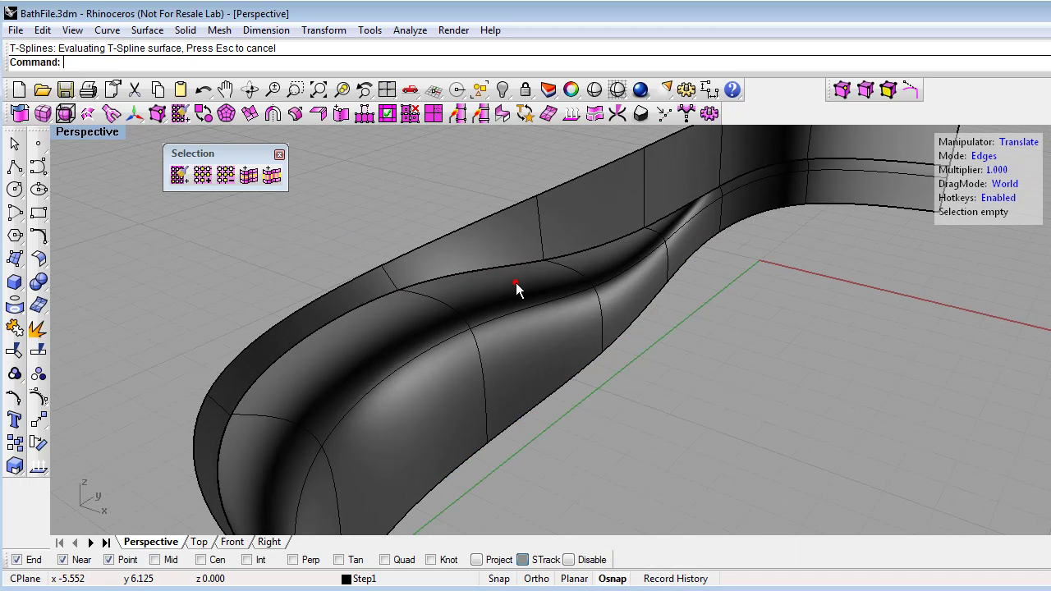
pyautogui.moveTo(474, 257); pyautogui.dragTo(476, 258)
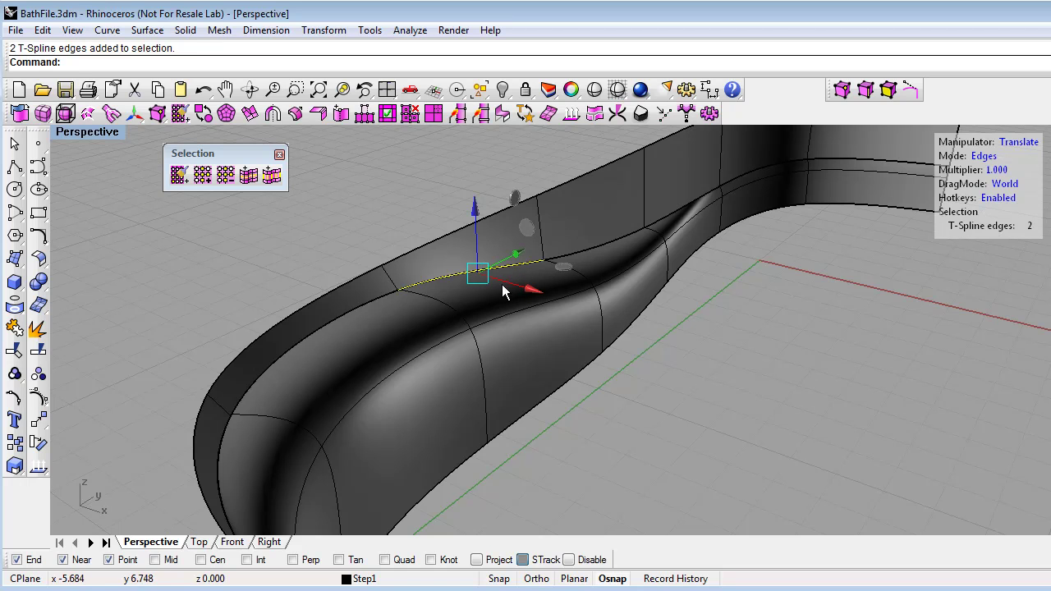
pyautogui.click(253, 176)
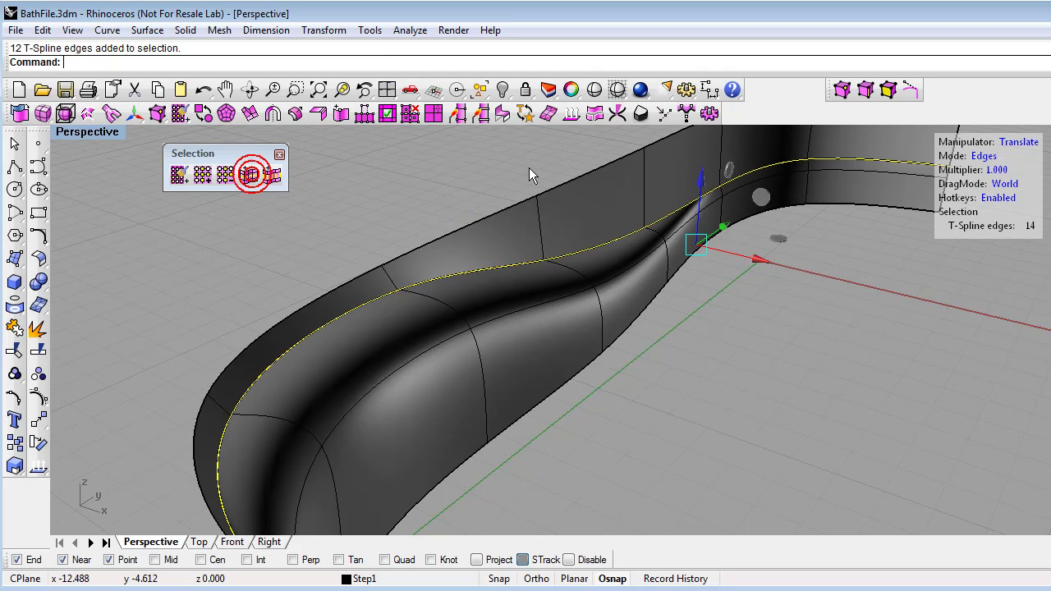
pyautogui.click(482, 116)
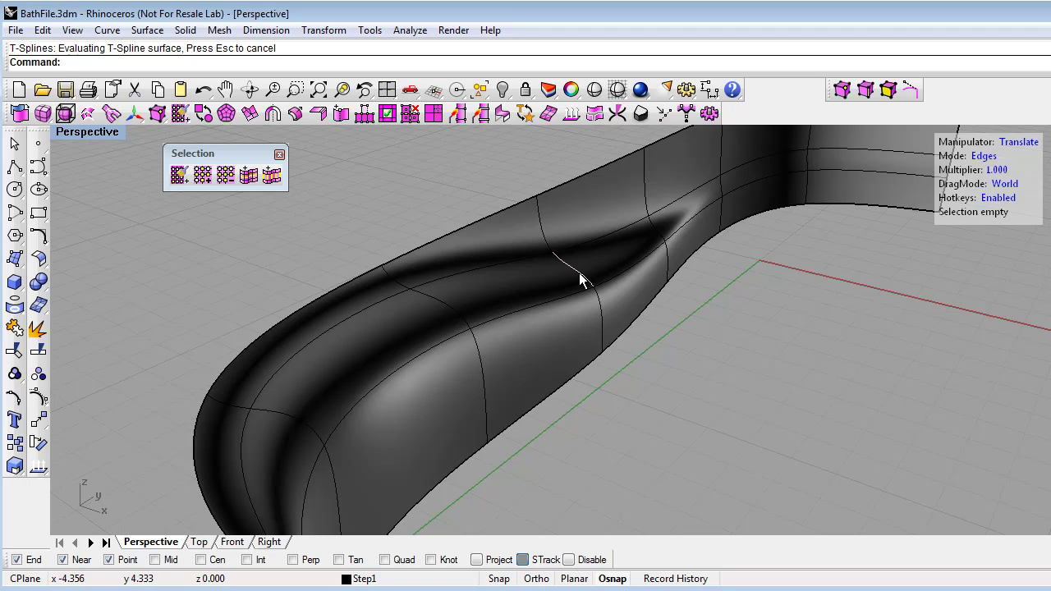
# - Examine the transitions between the upper wall, ledge and lower wall of the merged surface from several angles
pyautogui.moveTo(566, 266); pyautogui.dragTo(520, 294, button='right')
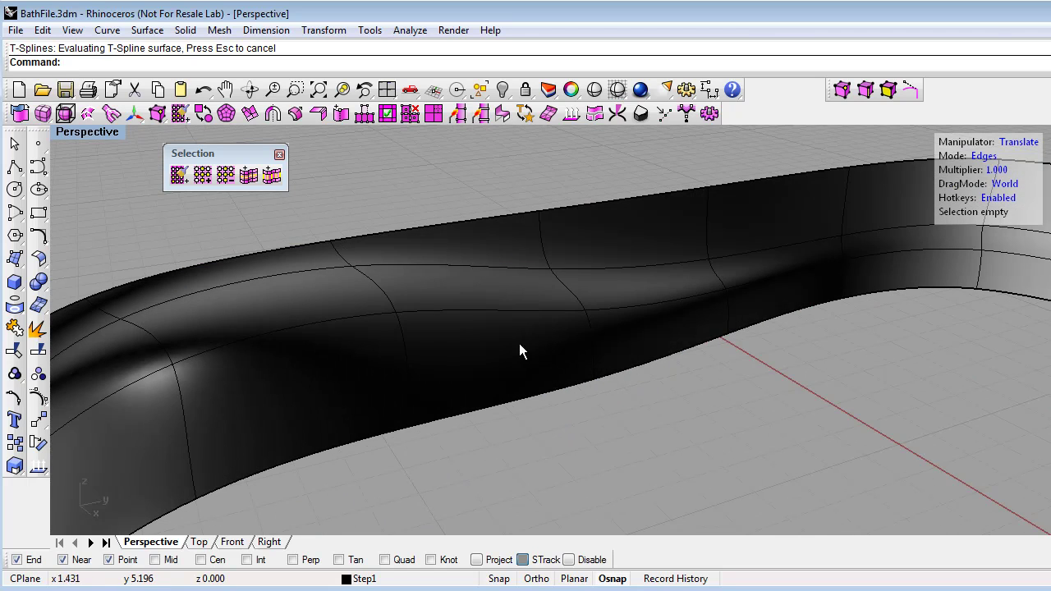
pyautogui.moveTo(550, 378); pyautogui.dragTo(510, 279, button='right')
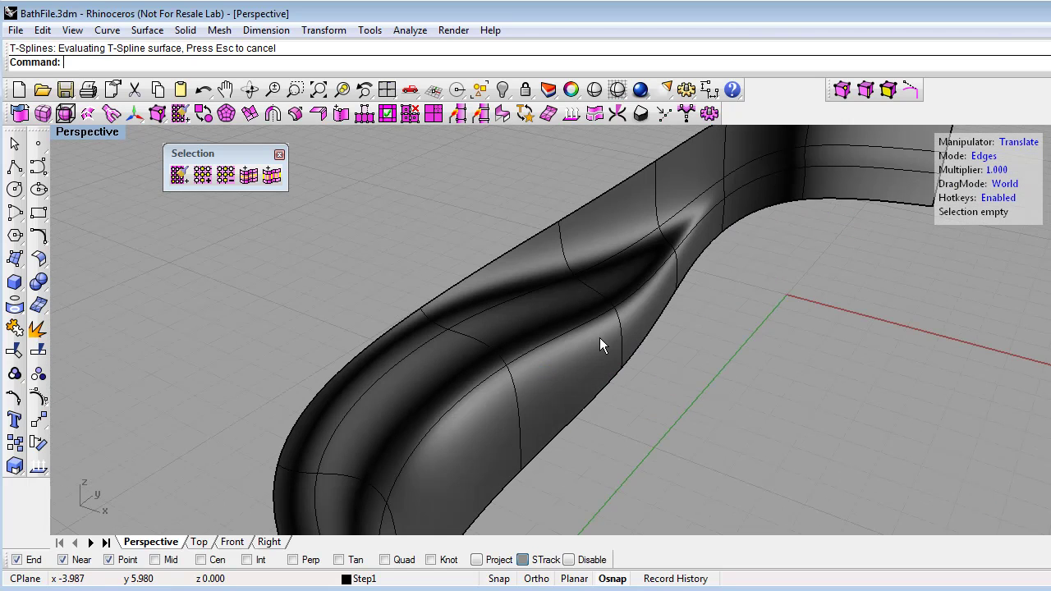
pyautogui.moveTo(599, 337); pyautogui.dragTo(595, 307, button='right')
pyautogui.scroll(-4, 604, 305)
pyautogui.scroll(4, 592, 297)
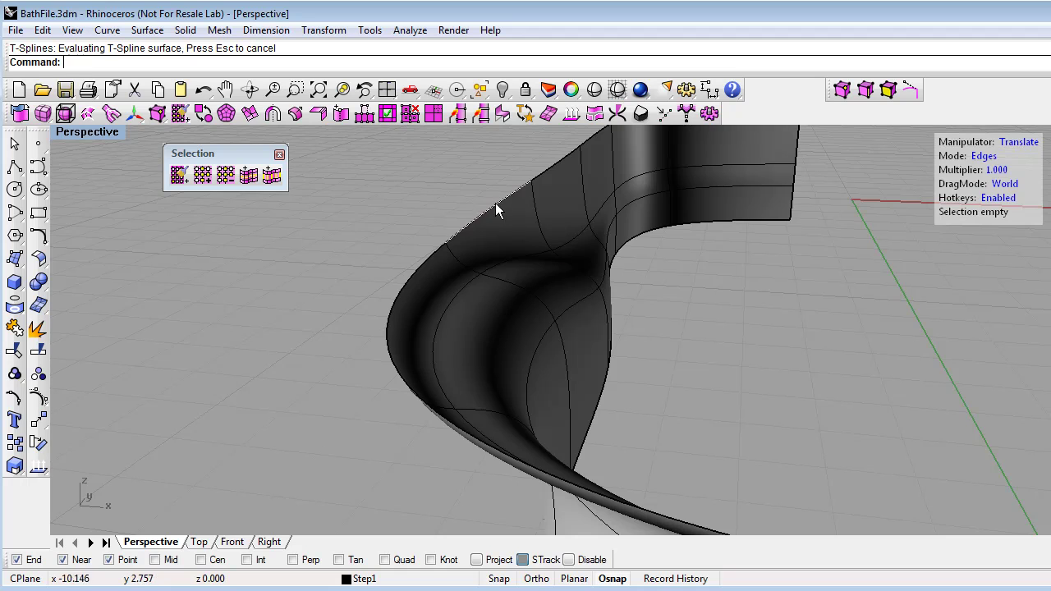
# - Examine the ledge transitions and the surface's control vertices in wireframe and shaded display, and restore the Edges selection mode
pyautogui.moveTo(495, 203); pyautogui.dragTo(465, 210, button='right')
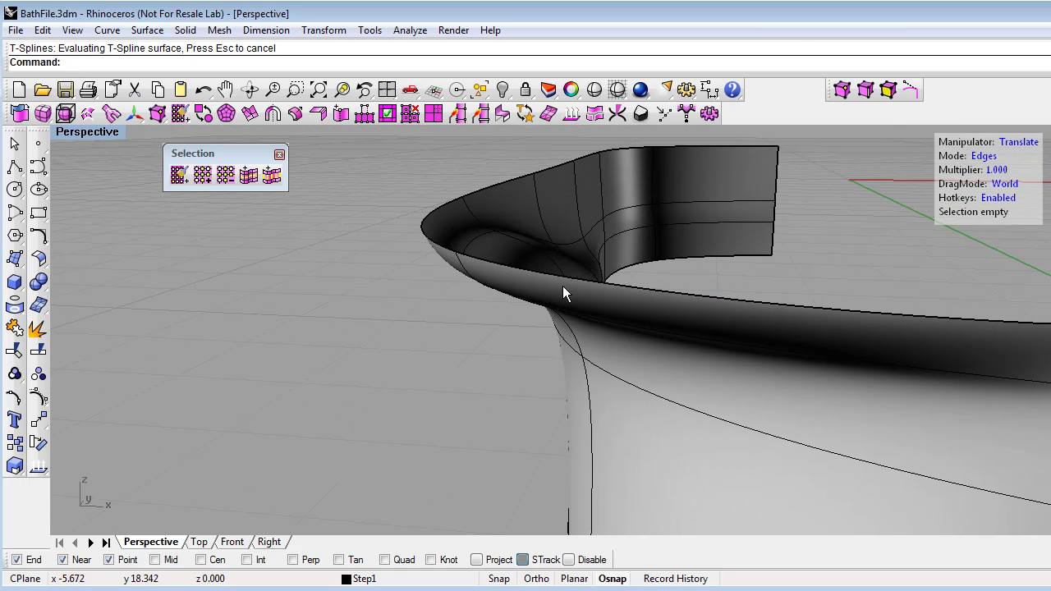
pyautogui.moveTo(553, 296); pyautogui.dragTo(558, 363, button='right')
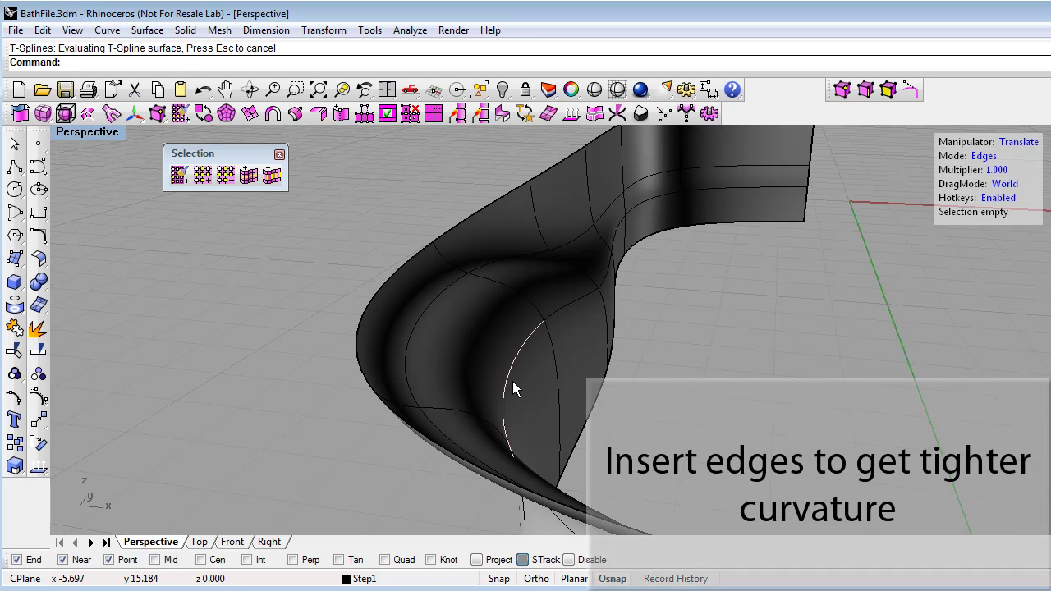
pyautogui.moveTo(512, 381); pyautogui.dragTo(485, 386, button='right')
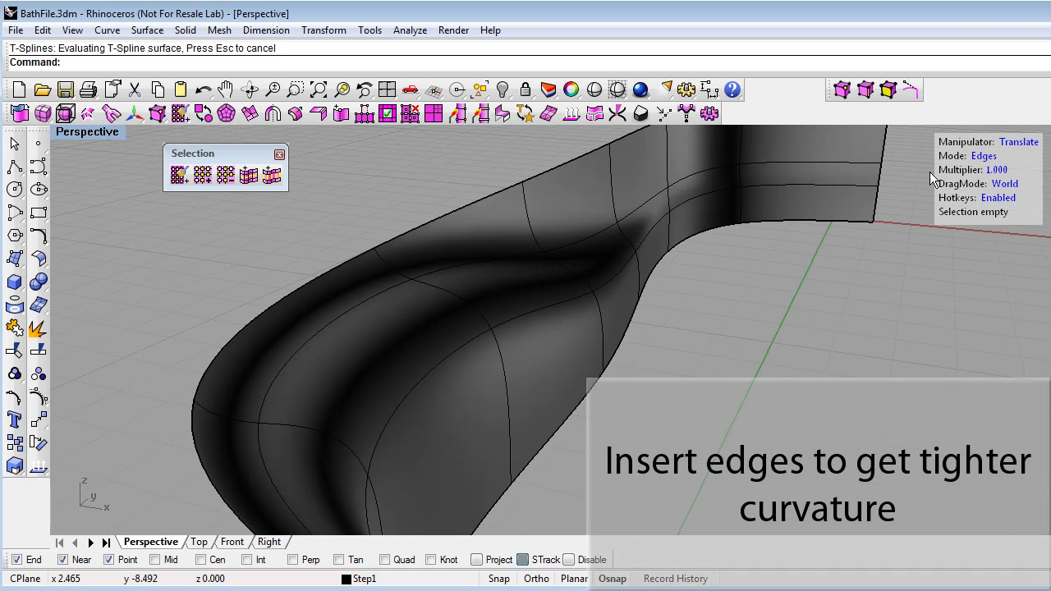
pyautogui.click(984, 156)
pyautogui.moveTo(594, 348); pyautogui.dragTo(613, 232, button='right')
pyautogui.click(603, 89)
pyautogui.rightClick(616, 89)
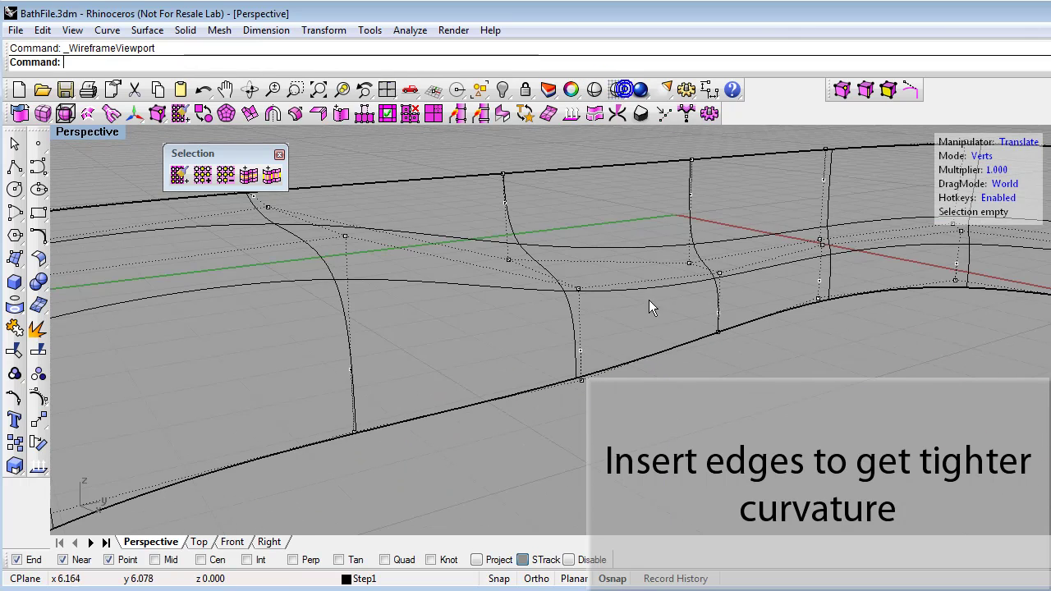
pyautogui.moveTo(649, 300); pyautogui.dragTo(509, 314, button='right')
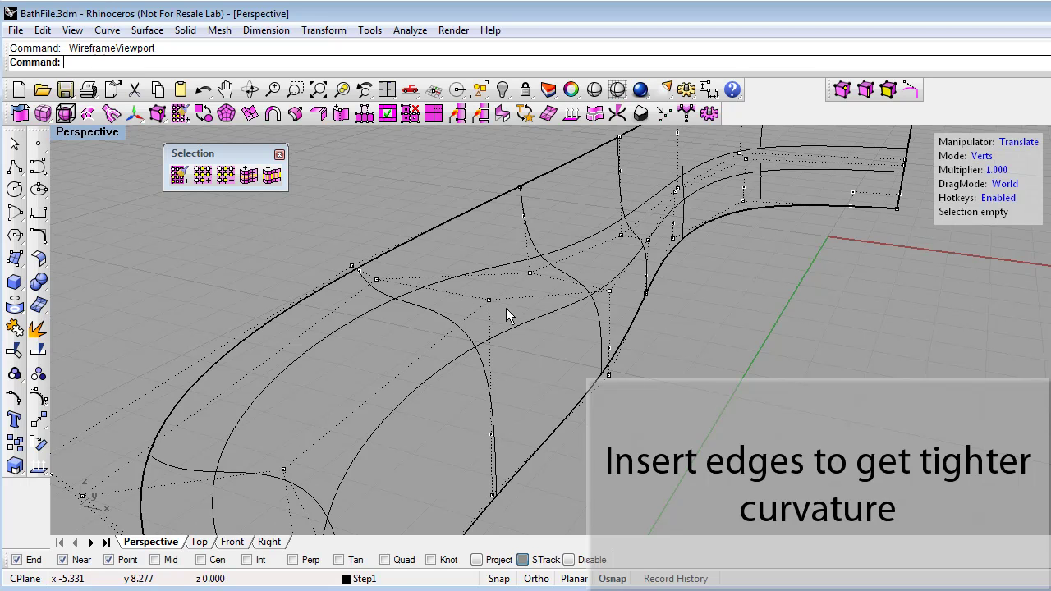
pyautogui.click(617, 89)
pyautogui.moveTo(605, 275)
pyautogui.mouseDown(button='right')
pyautogui.moveTo(625, 310)
pyautogui.moveTo(617, 295)
pyautogui.mouseUp(button='right')
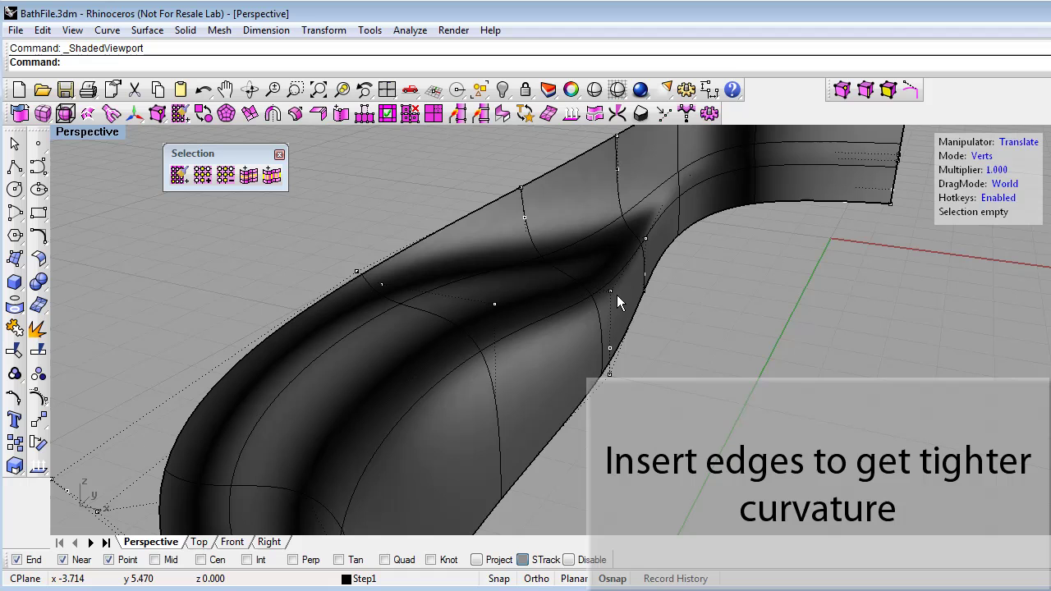
pyautogui.click(979, 156)
pyautogui.moveTo(666, 376); pyautogui.dragTo(622, 376, button='right')
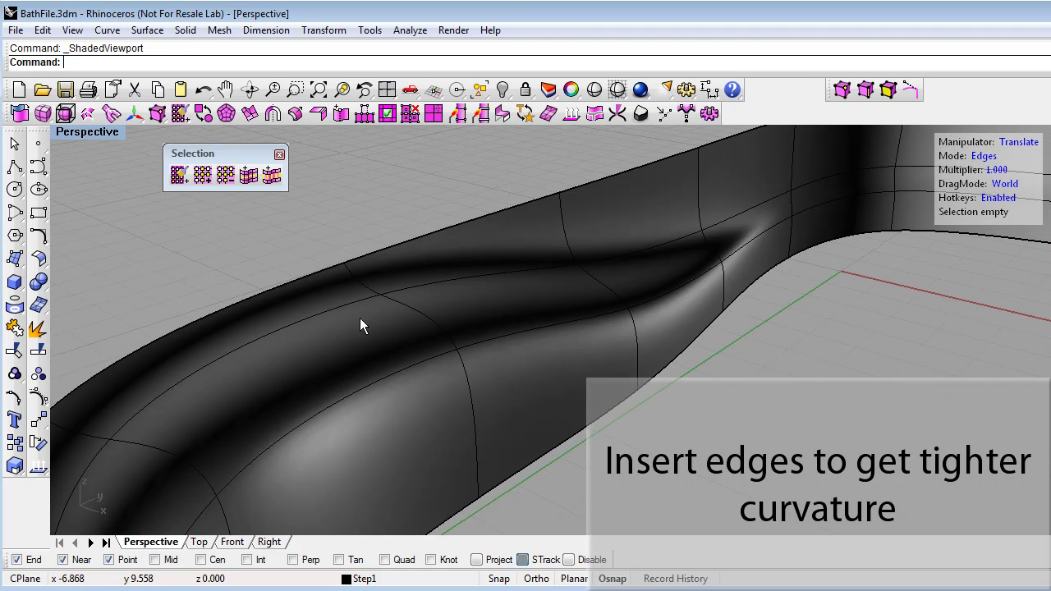
# - Select the full edge loop between the ledge and lower wall, and insert simple edges on both sides at about 0.195
pyautogui.moveTo(410, 382); pyautogui.dragTo(503, 327, button='right')
pyautogui.doubleClick(551, 295)
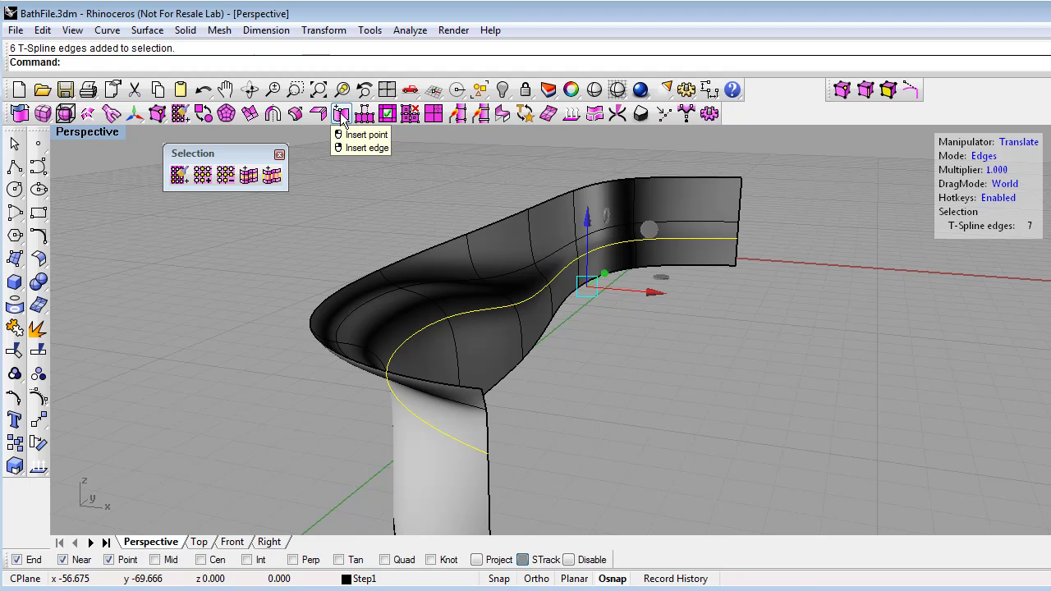
pyautogui.rightClick(340, 113)
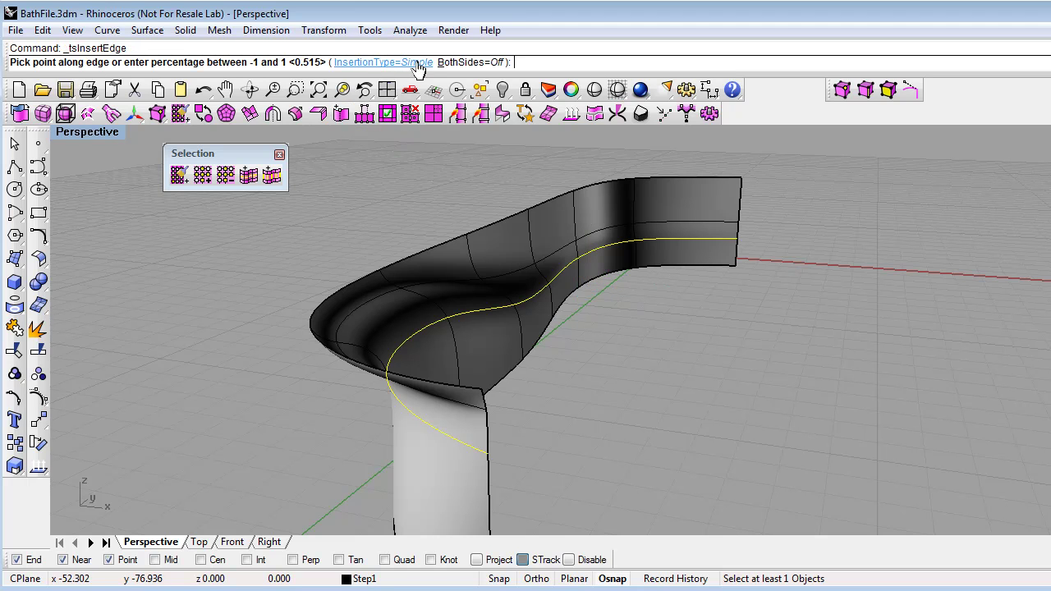
pyautogui.click(469, 63)
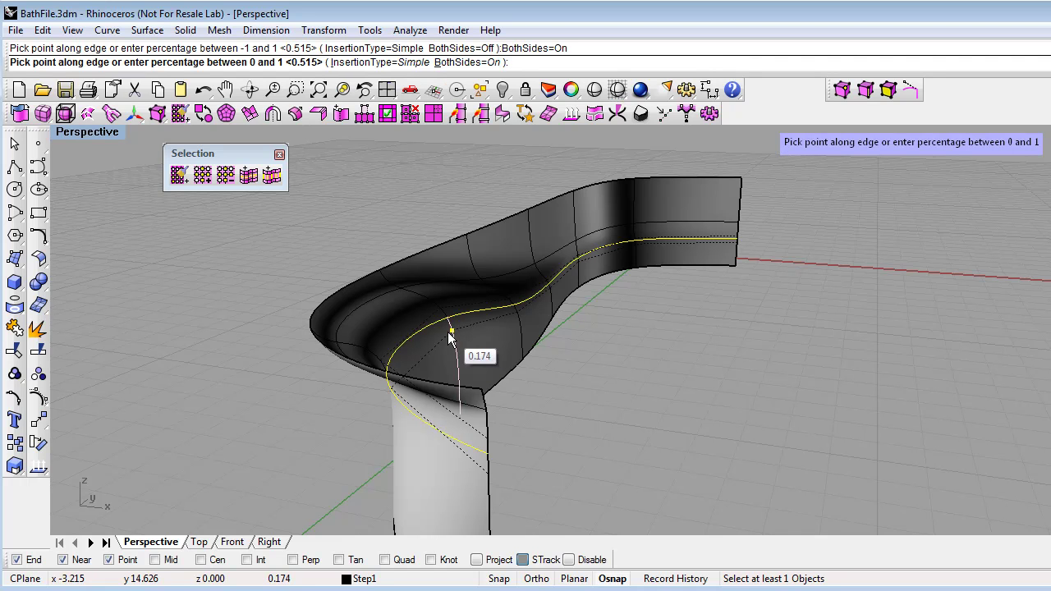
pyautogui.scroll(2, 450, 332)
pyautogui.moveTo(450, 332); pyautogui.dragTo(444, 371, button='right')
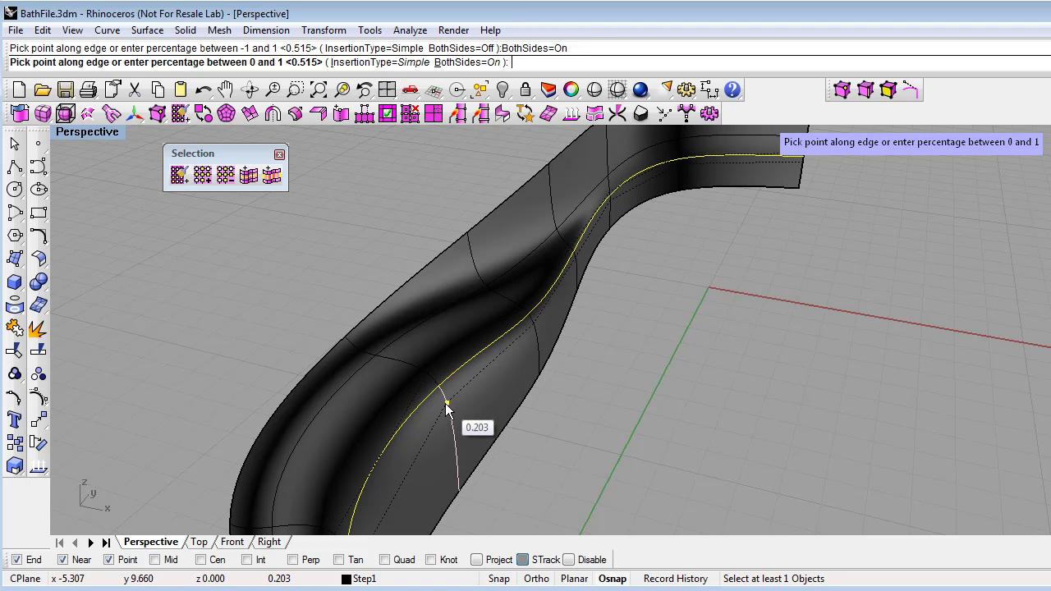
pyautogui.click(444, 406)
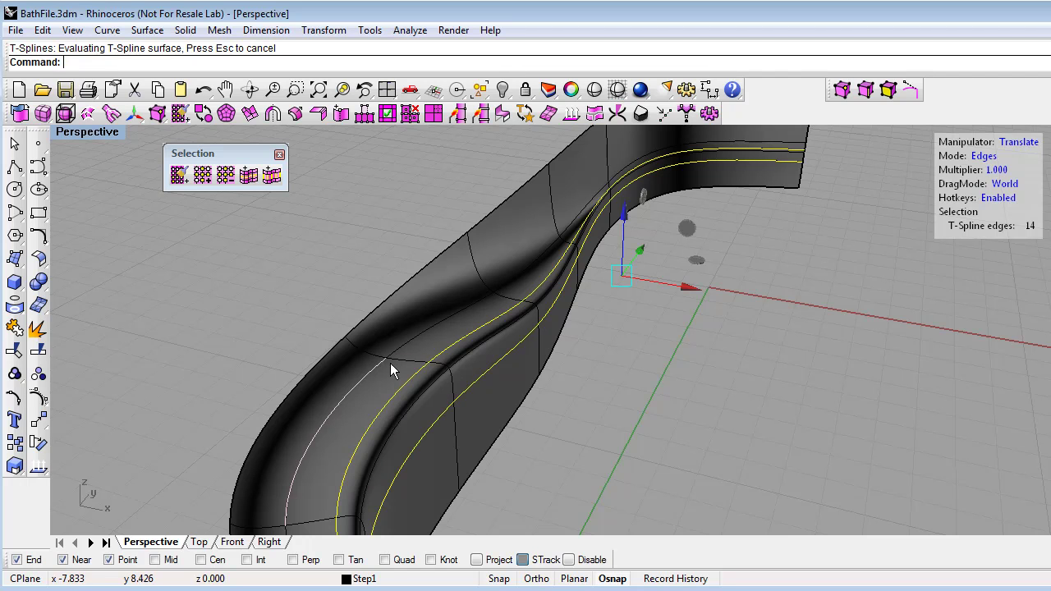
# - Select the full edge loop between the ledge and upper wall, and insert simple edges on both sides at 0.1
pyautogui.click(355, 389)
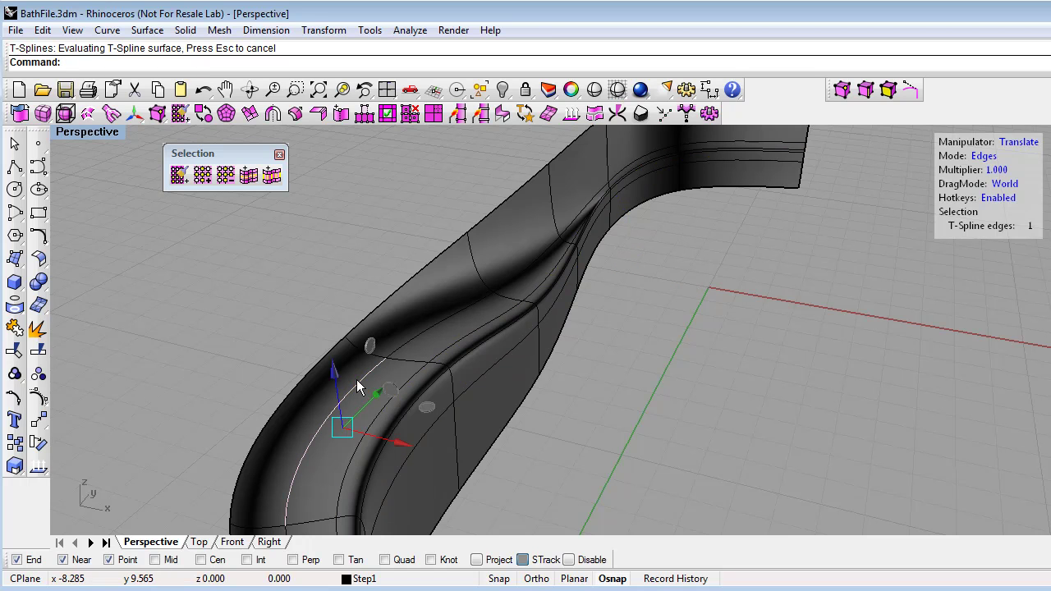
pyautogui.doubleClick(359, 383)
pyautogui.moveTo(583, 234); pyautogui.dragTo(422, 262, button='right')
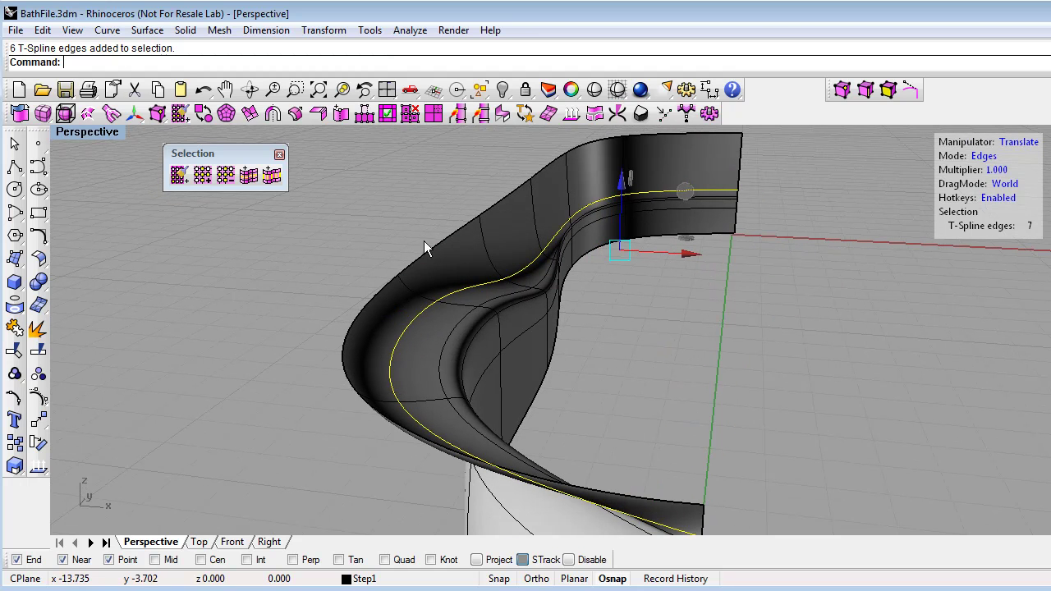
pyautogui.click(341, 115)
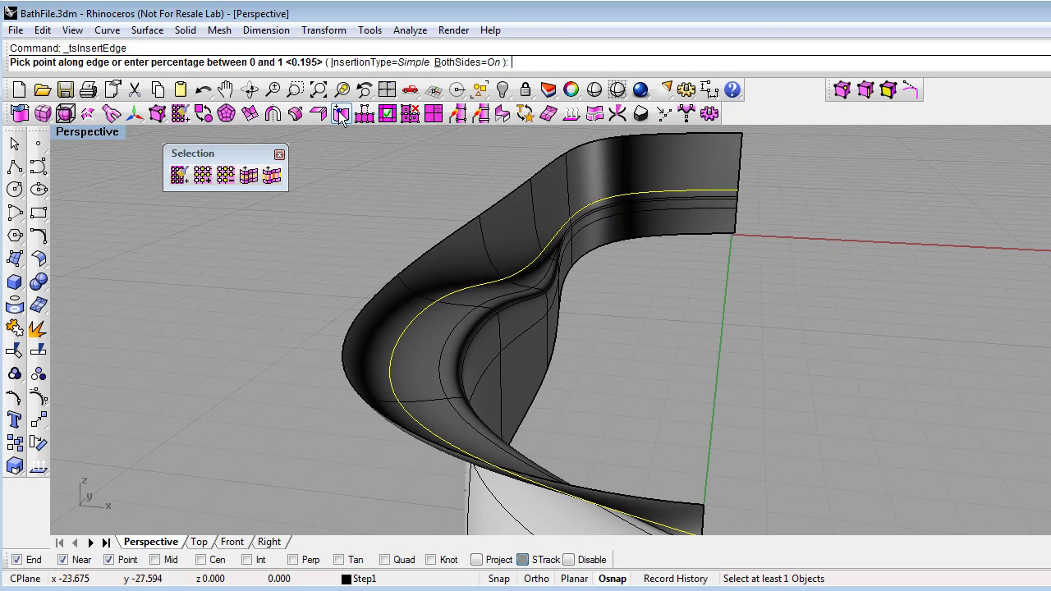
pyautogui.scroll(3, 443, 319)
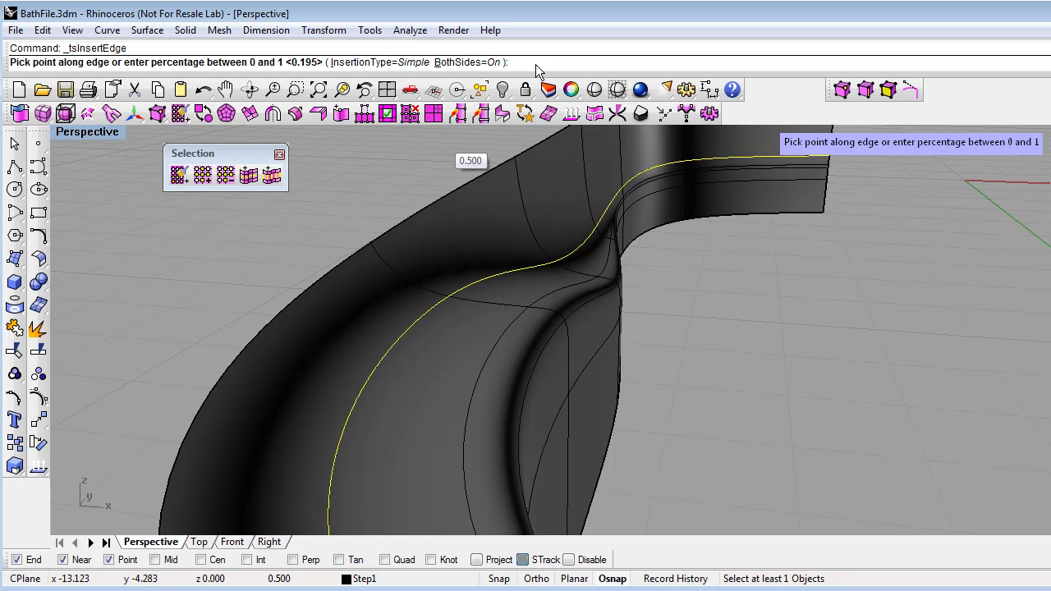
pyautogui.write('.1')
pyautogui.press('Return')
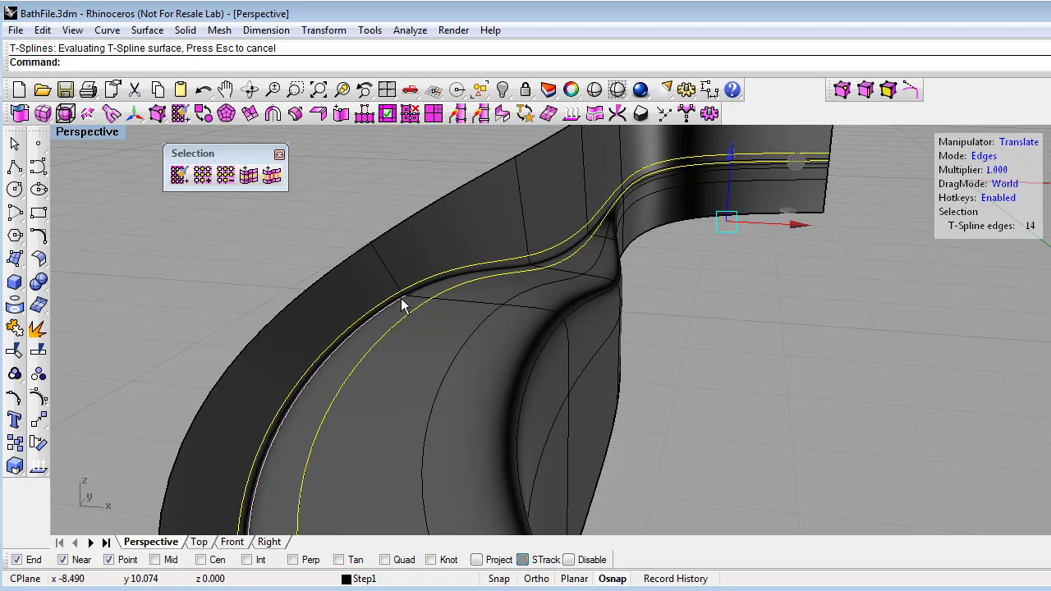
# - Clear the edge selection and set the Perspective viewport's display mode to RenderedNICE
pyautogui.moveTo(399, 301); pyautogui.dragTo(575, 394, button='right')
pyautogui.click(671, 386)
pyautogui.click(62, 131)
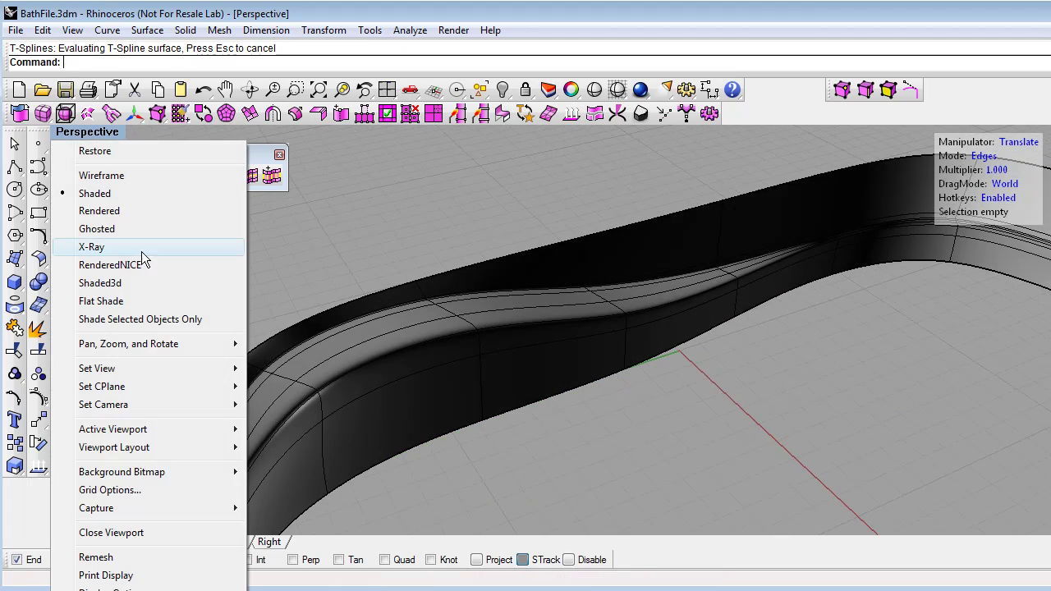
pyautogui.click(141, 264)
pyautogui.moveTo(337, 325)
pyautogui.mouseDown(button='right')
pyautogui.moveTo(364, 336)
pyautogui.moveTo(390, 381)
pyautogui.moveTo(375, 357)
pyautogui.moveTo(345, 350)
pyautogui.moveTo(334, 319)
pyautogui.moveTo(328, 344)
pyautogui.moveTo(396, 340)
pyautogui.mouseUp(button='right')
pyautogui.moveTo(434, 304); pyautogui.dragTo(518, 350, button='right')
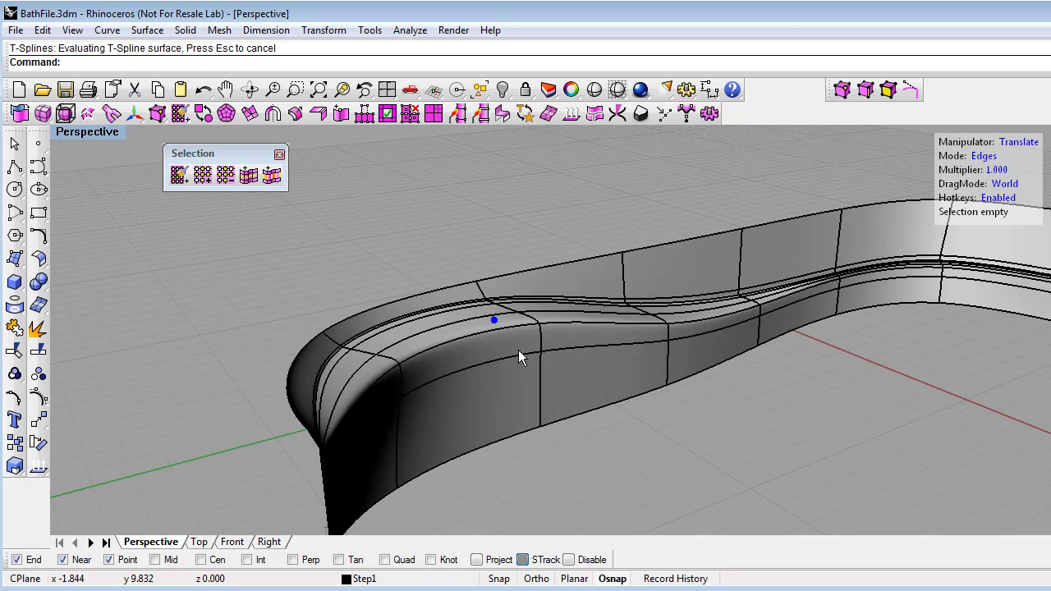
# - Select the four closely spaced ledge edges in the last span at the tub's strongly curved ledge end, and delete them
pyautogui.moveTo(580, 179); pyautogui.dragTo(260, 414, button='right')
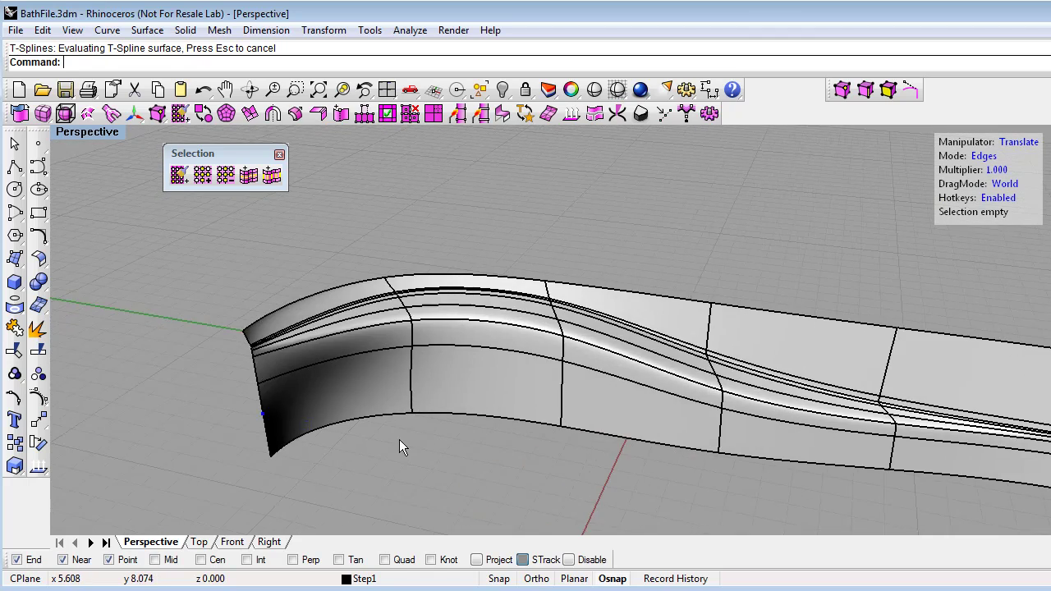
pyautogui.scroll(8, 290, 317)
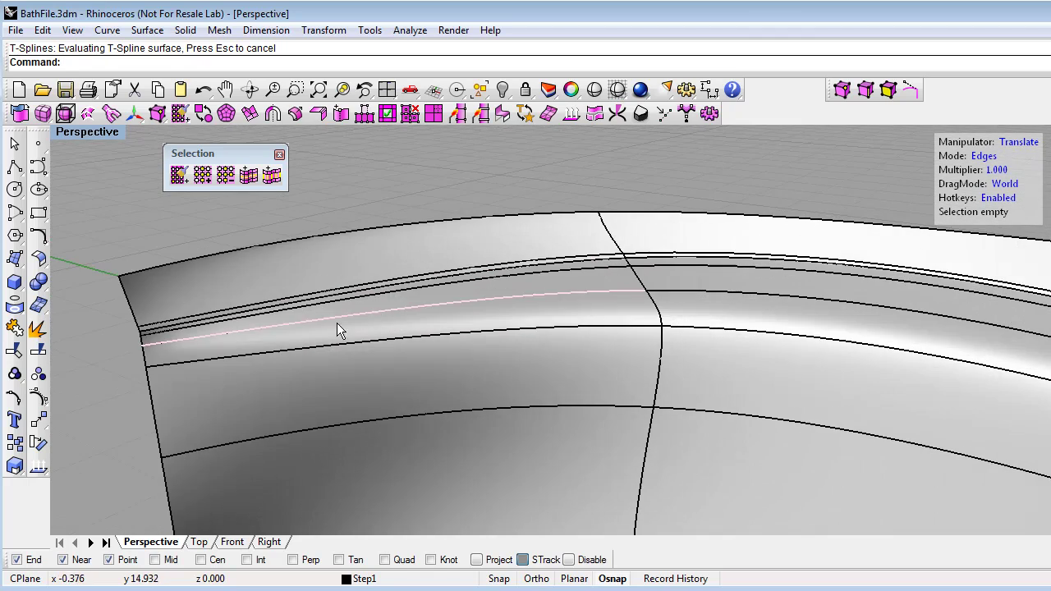
pyautogui.scroll(-8, 558, 314)
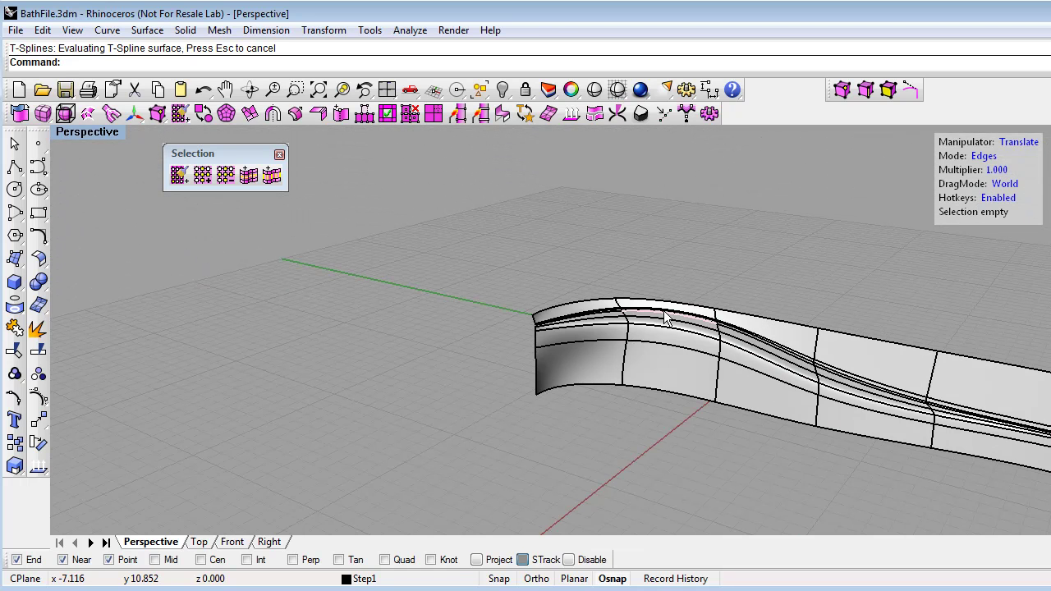
pyautogui.scroll(5, 604, 315)
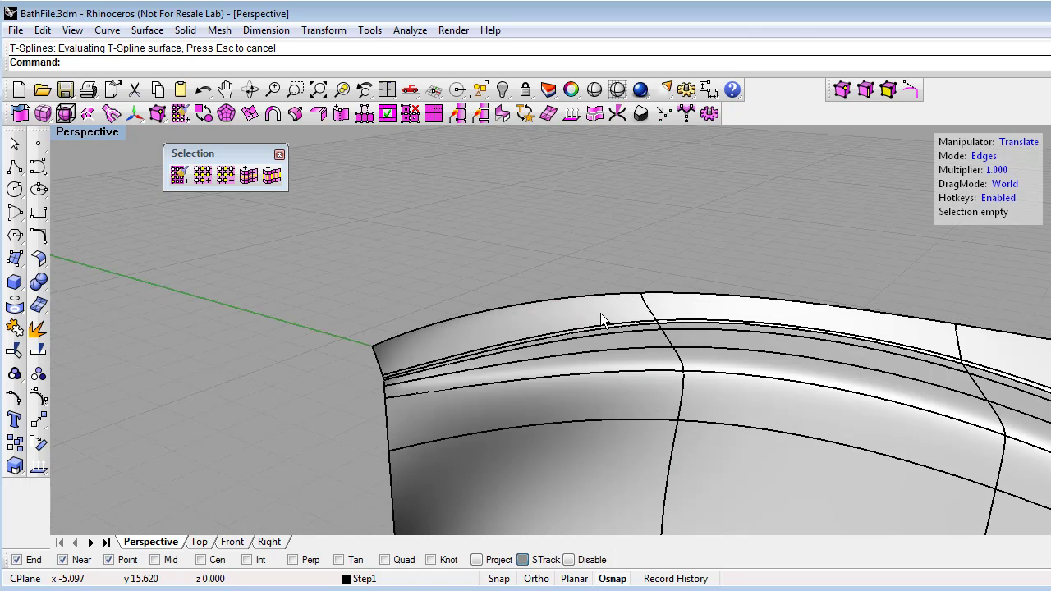
pyautogui.scroll(3, 579, 378)
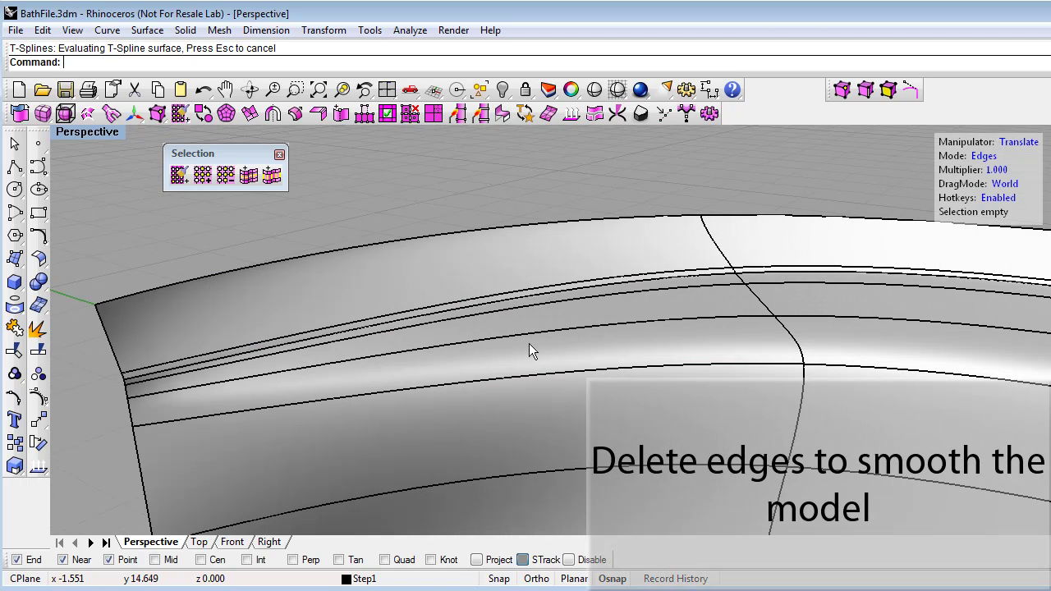
pyautogui.scroll(2, 534, 418)
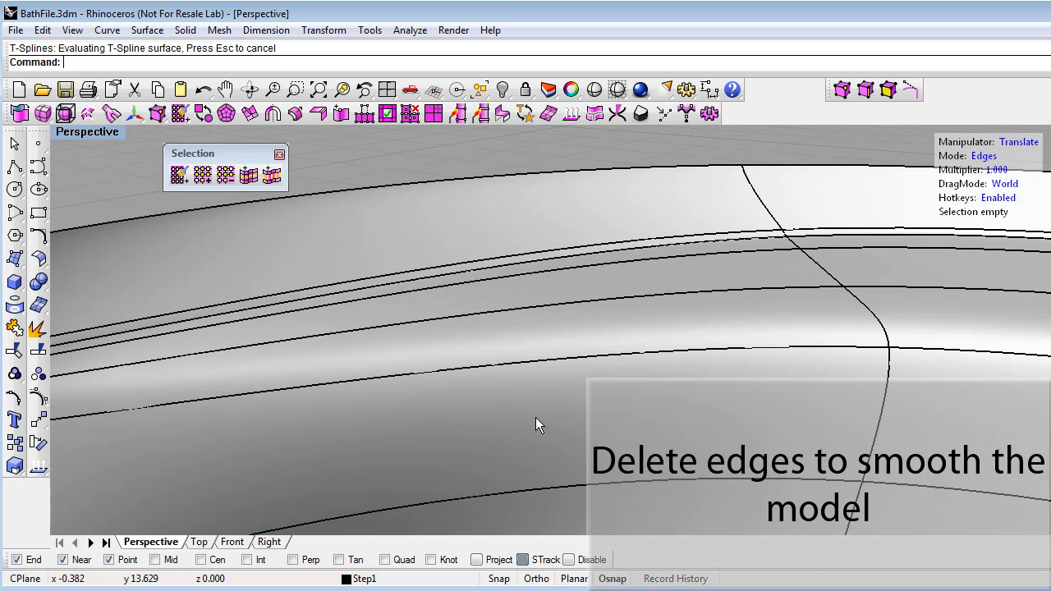
pyautogui.moveTo(554, 417); pyautogui.dragTo(508, 330)
pyautogui.moveTo(435, 272); pyautogui.dragTo(434, 272)
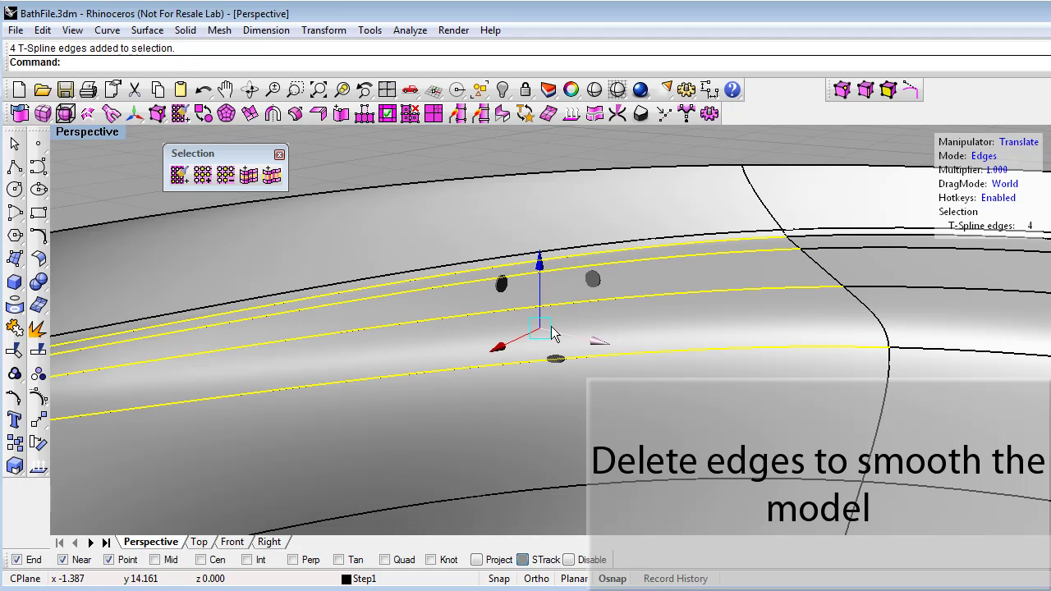
pyautogui.click(408, 114)
pyautogui.scroll(-3, 615, 297)
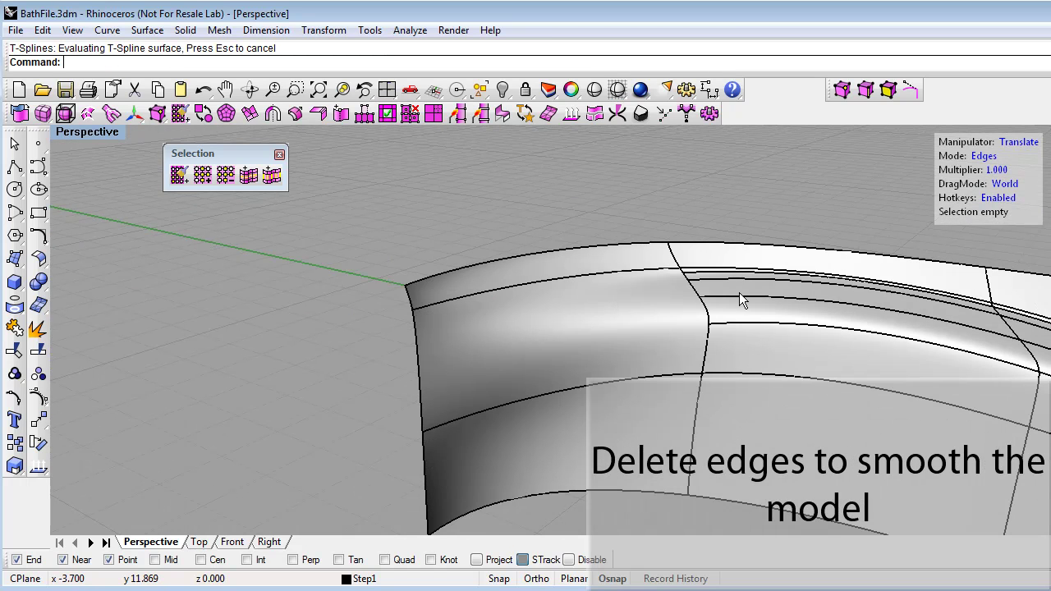
pyautogui.moveTo(580, 383); pyautogui.dragTo(634, 373, button='right')
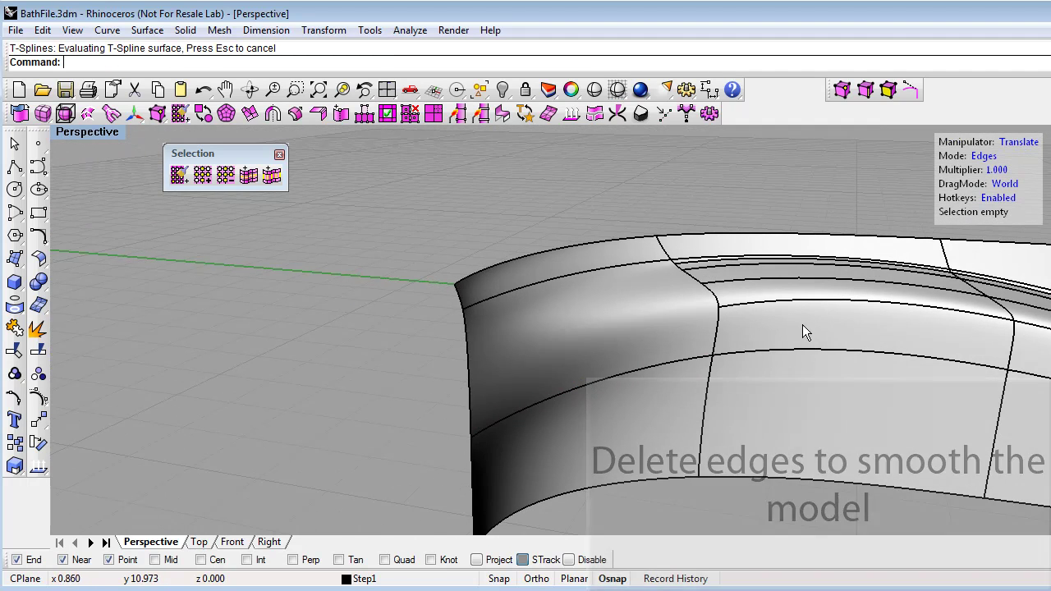
# - Select the four ledge edges in each of the last three spans at the tub's opposite end, and delete them
pyautogui.moveTo(747, 336); pyautogui.dragTo(509, 335, button='right')
pyautogui.scroll(-6, 855, 343)
pyautogui.moveTo(865, 373); pyautogui.dragTo(476, 290, button='right')
pyautogui.scroll(-6, 476, 291)
pyautogui.keyDown('shift'); pyautogui.moveTo(615, 342); pyautogui.dragTo(588, 359, button='right'); pyautogui.keyUp('shift')
pyautogui.scroll(5, 606, 282)
pyautogui.scroll(2, 650, 299)
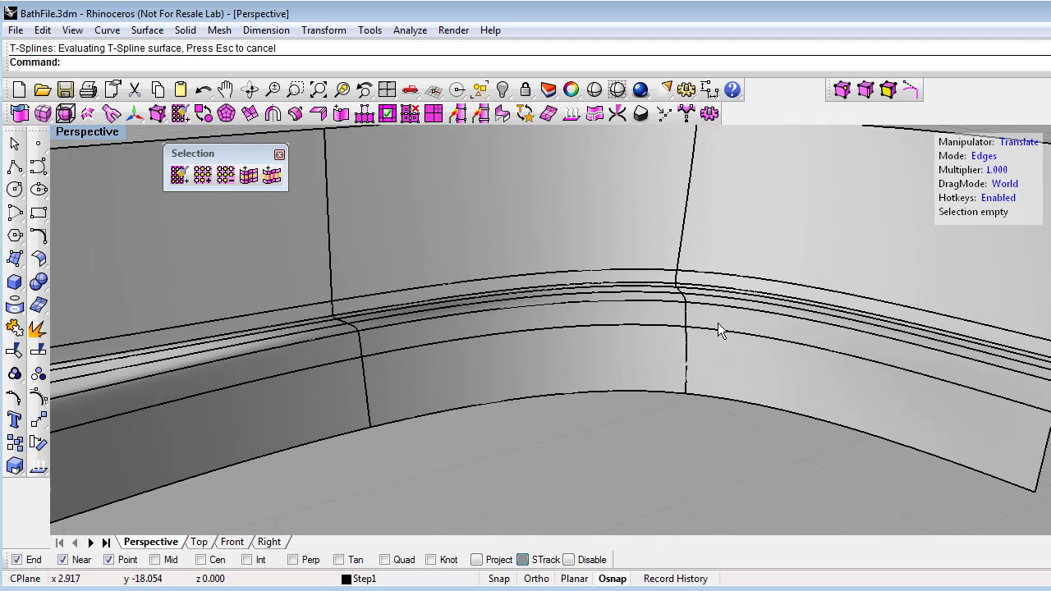
pyautogui.doubleClick(751, 322)
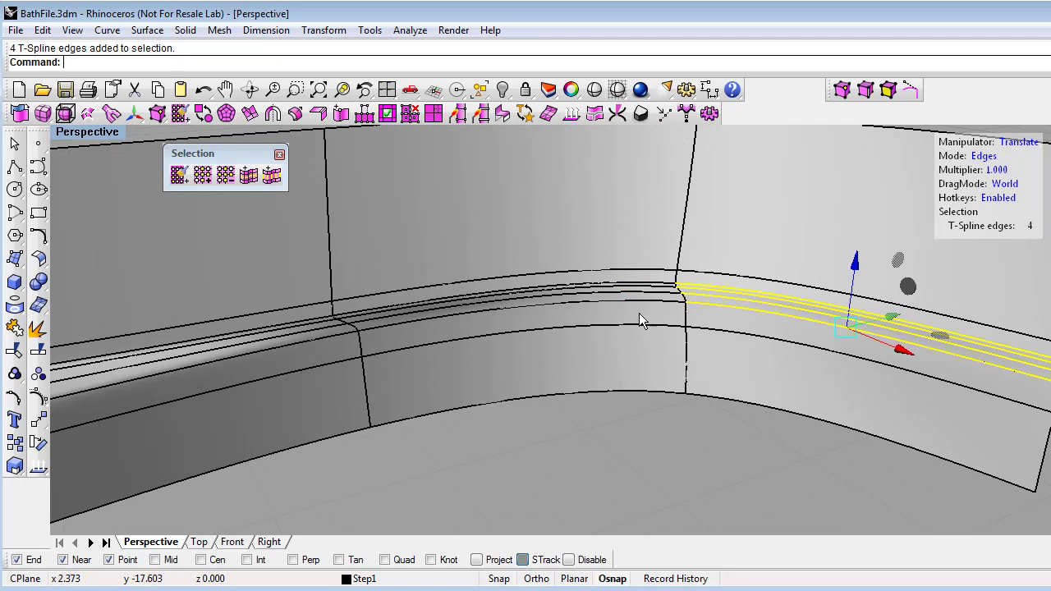
pyautogui.keyDown('shift'); pyautogui.doubleClick(600, 279); pyautogui.keyUp('shift')
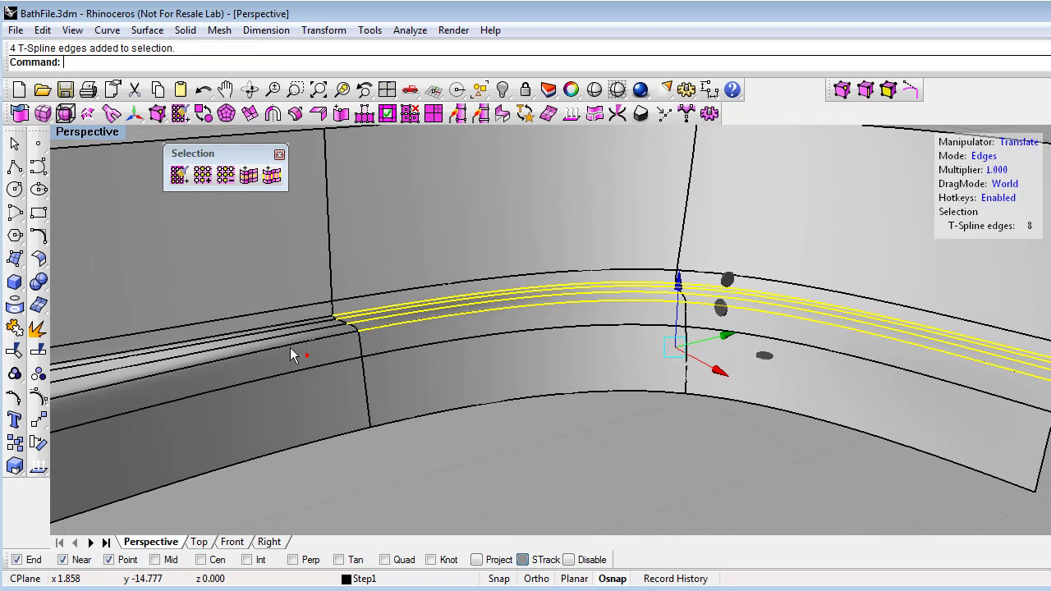
pyautogui.keyDown('shift'); pyautogui.doubleClick(255, 326); pyautogui.keyUp('shift')
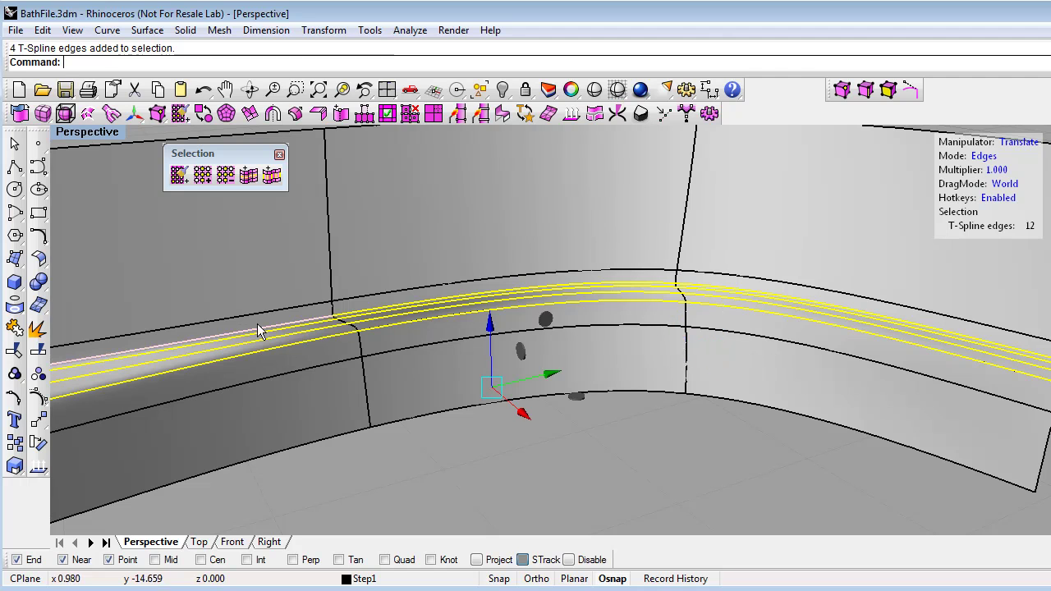
pyautogui.click(411, 114)
pyautogui.scroll(-9, 567, 332)
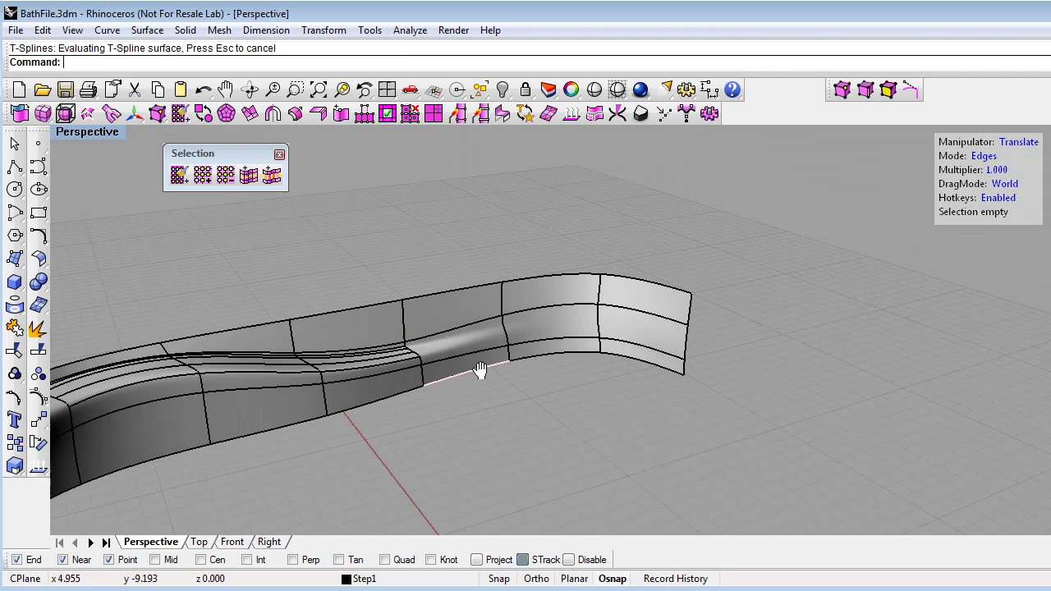
# - Select one ledge edge in the span next to the smoothed area and move it slightly upward along Z
pyautogui.keyDown('shift'); pyautogui.moveTo(482, 372); pyautogui.dragTo(629, 370, button='right'); pyautogui.keyUp('shift')
pyautogui.moveTo(629, 371); pyautogui.dragTo(549, 380, button='right')
pyautogui.scroll(3, 618, 371)
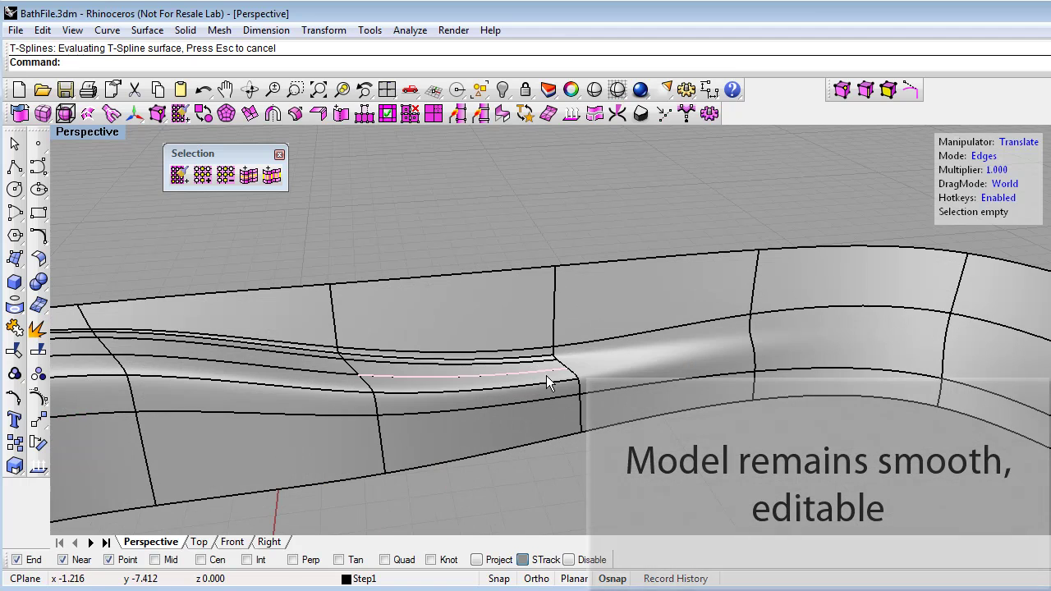
pyautogui.click(546, 375)
pyautogui.moveTo(460, 317)
pyautogui.mouseDown()
pyautogui.moveTo(460, 301)
pyautogui.moveTo(460, 325)
pyautogui.moveTo(455, 308)
pyautogui.mouseUp()
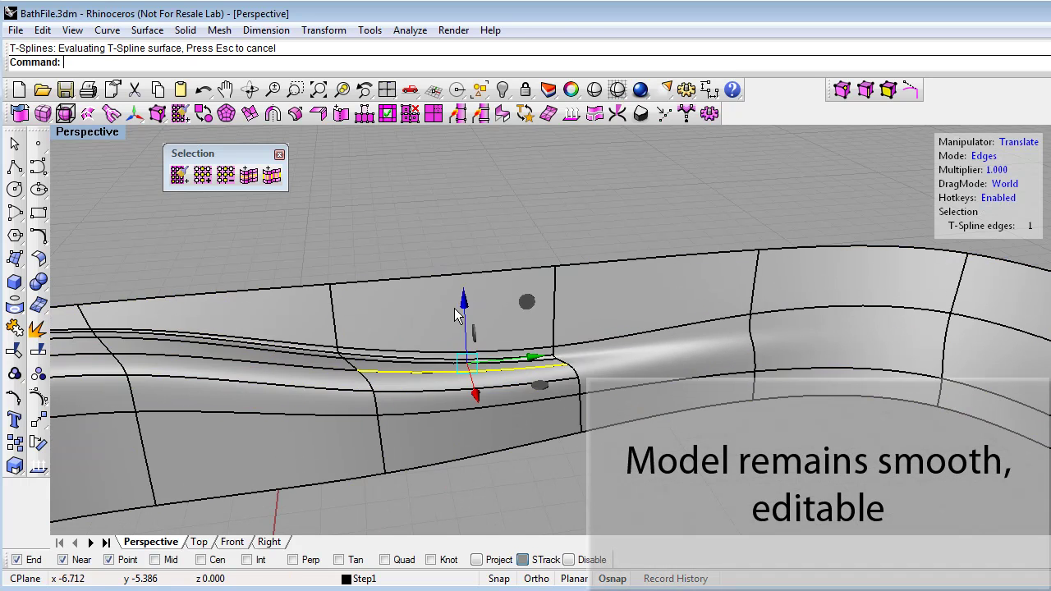
# - Select the seven edges along the tub wall's lower border, extrude them, and move the new border slightly down along Z
pyautogui.scroll(-3, 764, 452)
pyautogui.keyDown('shift'); pyautogui.moveTo(764, 454); pyautogui.dragTo(628, 398, button='right'); pyautogui.keyUp('shift')
pyautogui.click(765, 429)
pyautogui.scroll(-4, 765, 429)
pyautogui.moveTo(564, 399); pyautogui.dragTo(531, 319, button='right')
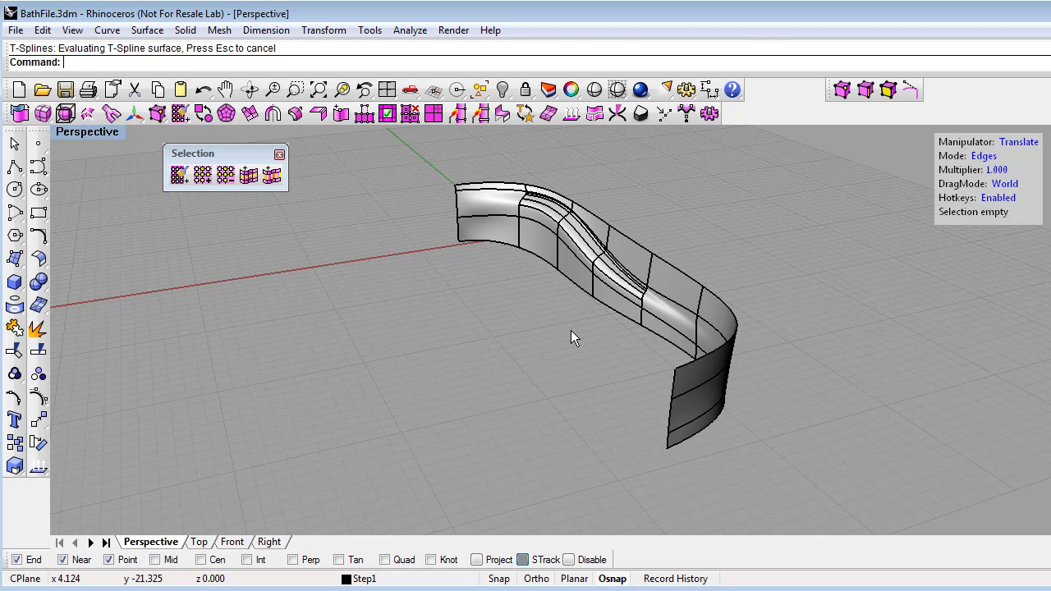
pyautogui.moveTo(574, 339); pyautogui.dragTo(547, 334, button='right')
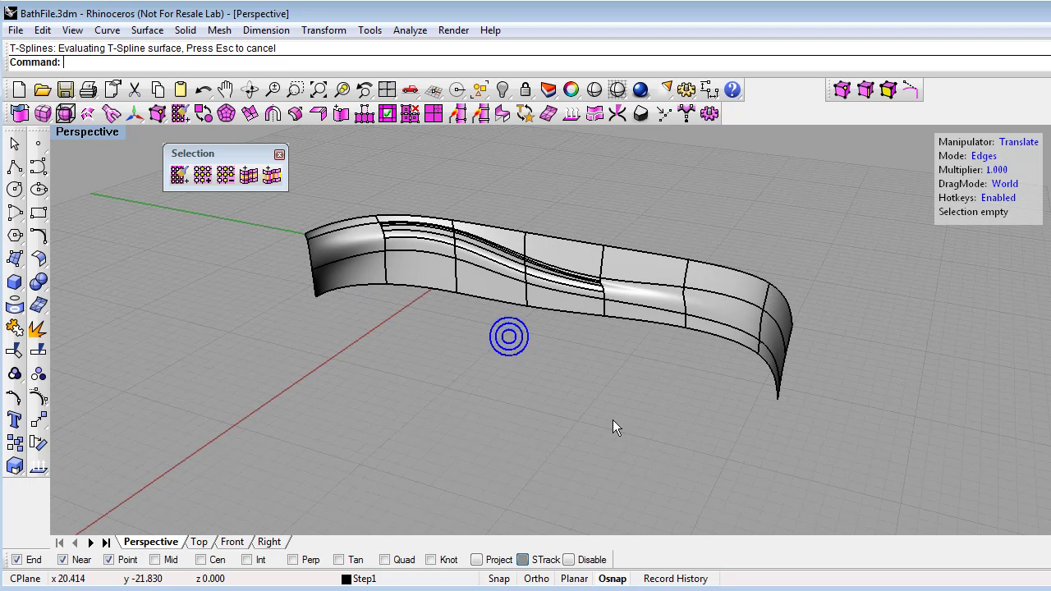
pyautogui.scroll(2, 557, 314)
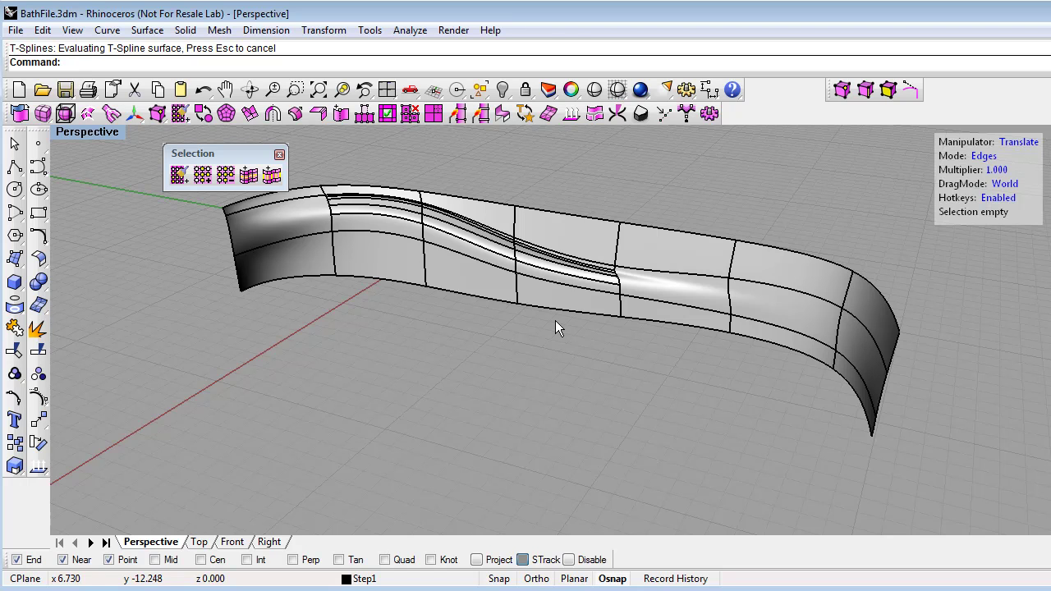
pyautogui.doubleClick(480, 298)
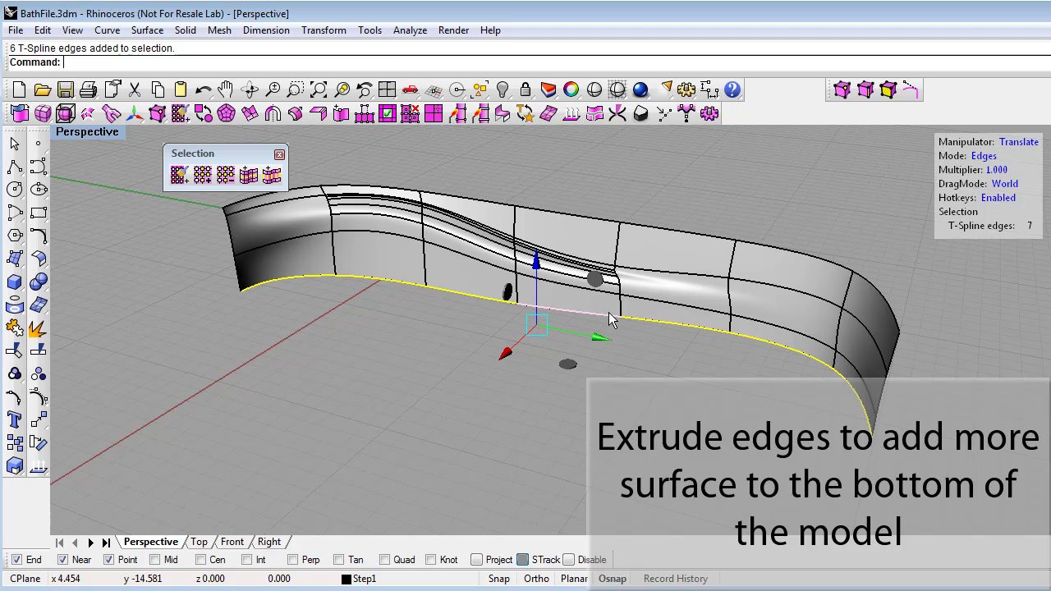
pyautogui.click(251, 113)
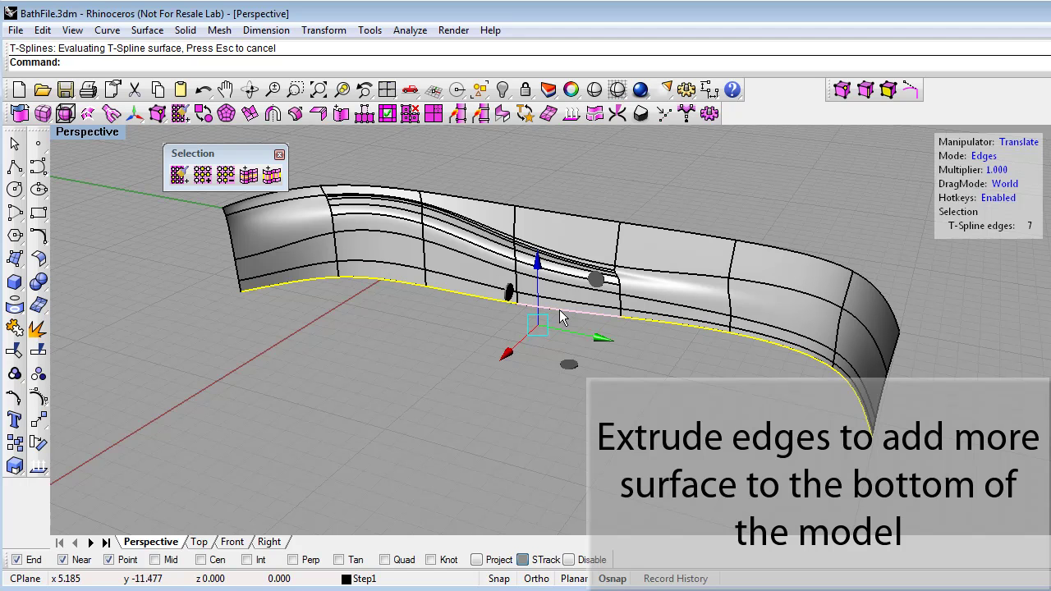
pyautogui.moveTo(538, 268); pyautogui.dragTo(539, 276)
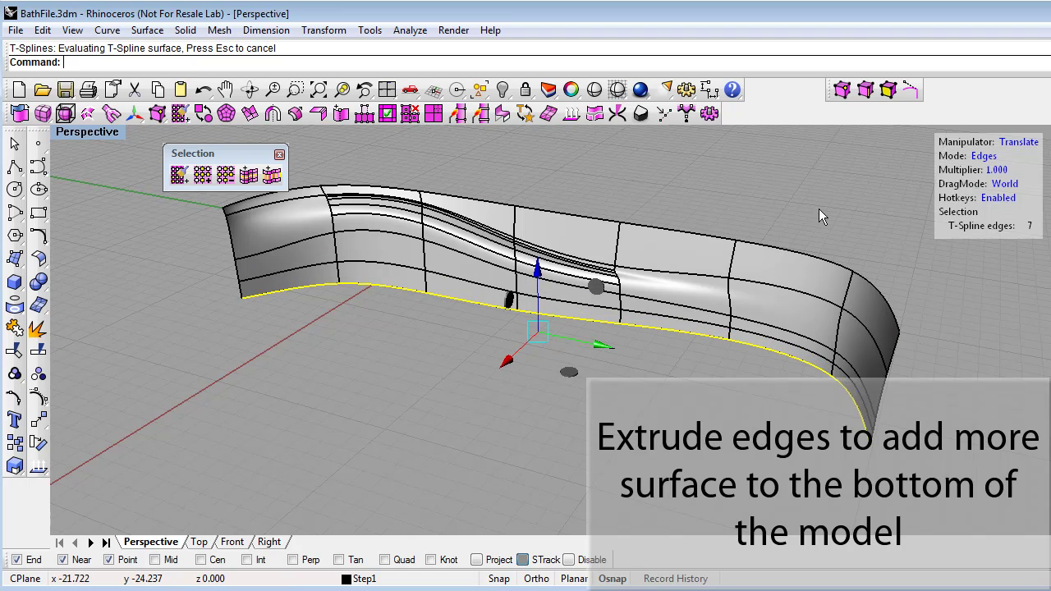
# - Scale the extruded lower border uniformly inward to form a rounded lip, and clear the selection
pyautogui.click(1017, 142)
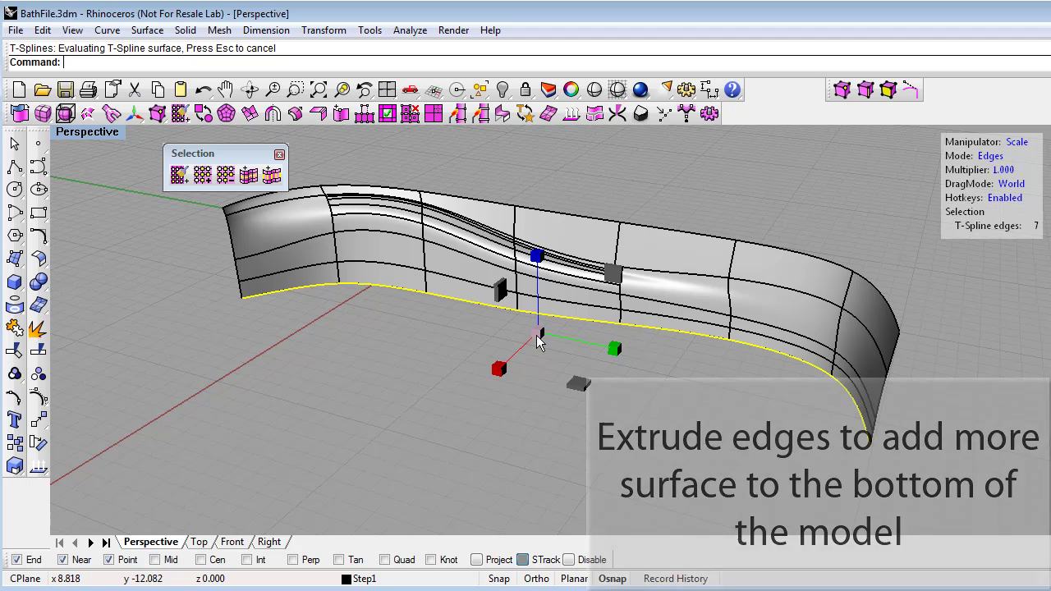
pyautogui.moveTo(540, 330); pyautogui.dragTo(515, 339)
pyautogui.click(661, 415)
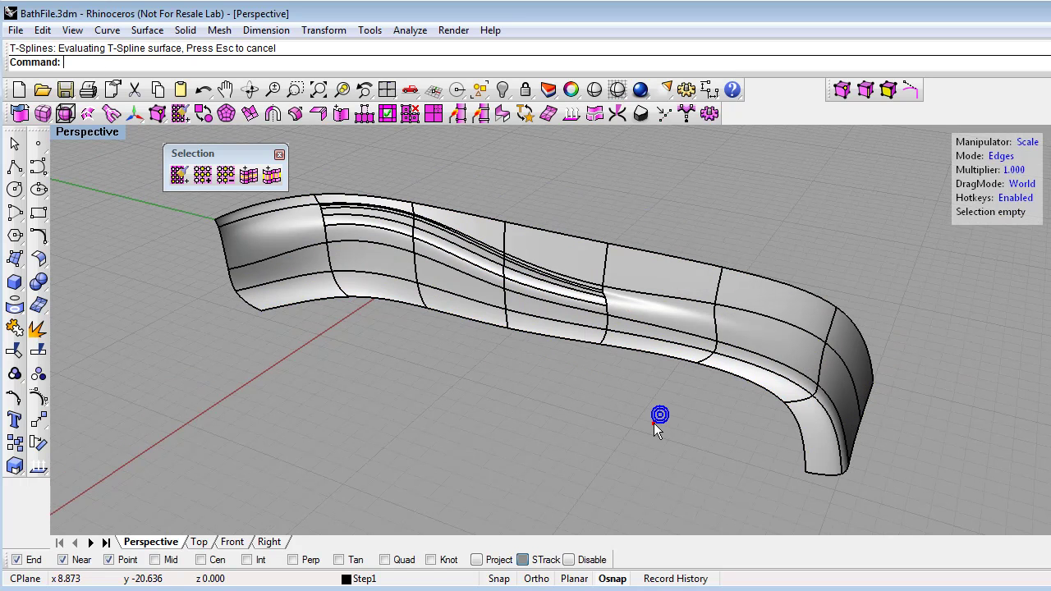
# - Extrude the three middle edges of the lower lip along X with the Translate manipulator to start the tub floor, and clear the selection
pyautogui.moveTo(552, 372); pyautogui.dragTo(555, 347, button='right')
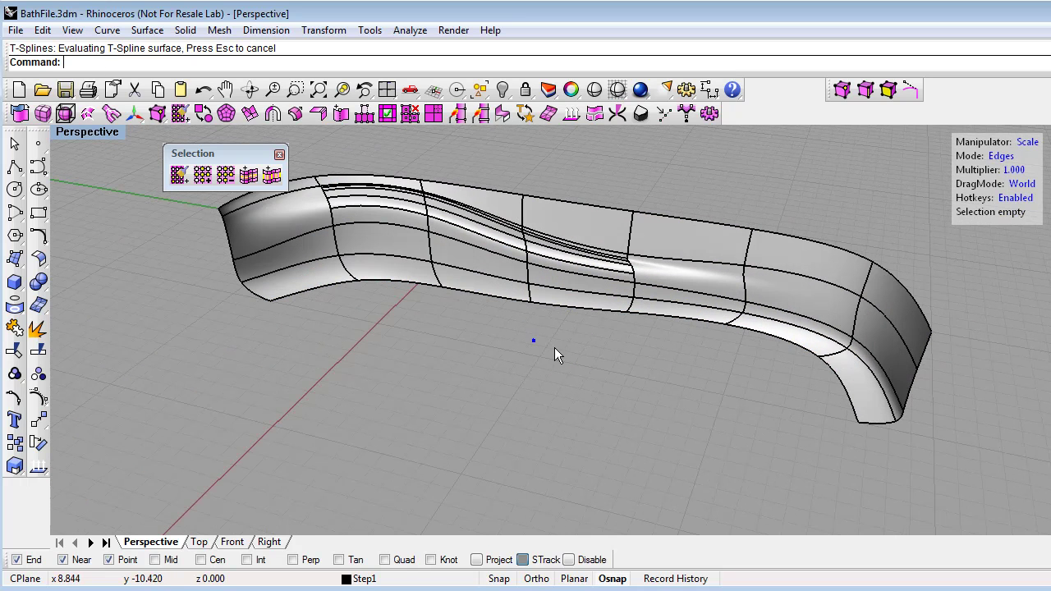
pyautogui.click(505, 299)
pyautogui.keyDown('shift'); pyautogui.click(575, 308); pyautogui.keyUp('shift')
pyautogui.keyDown('shift'); pyautogui.click(683, 320); pyautogui.keyUp('shift')
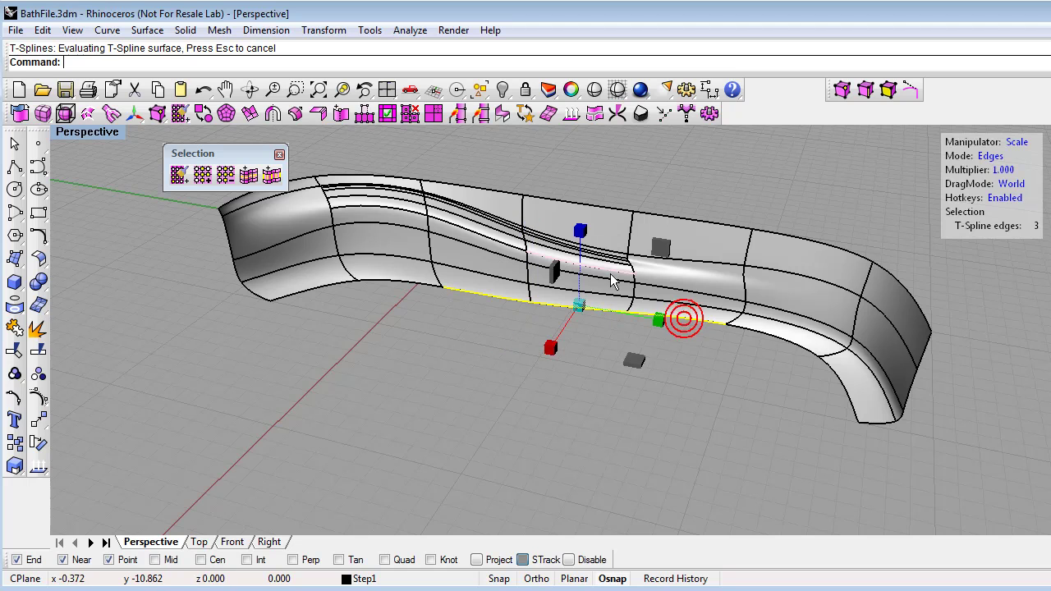
pyautogui.press('w')
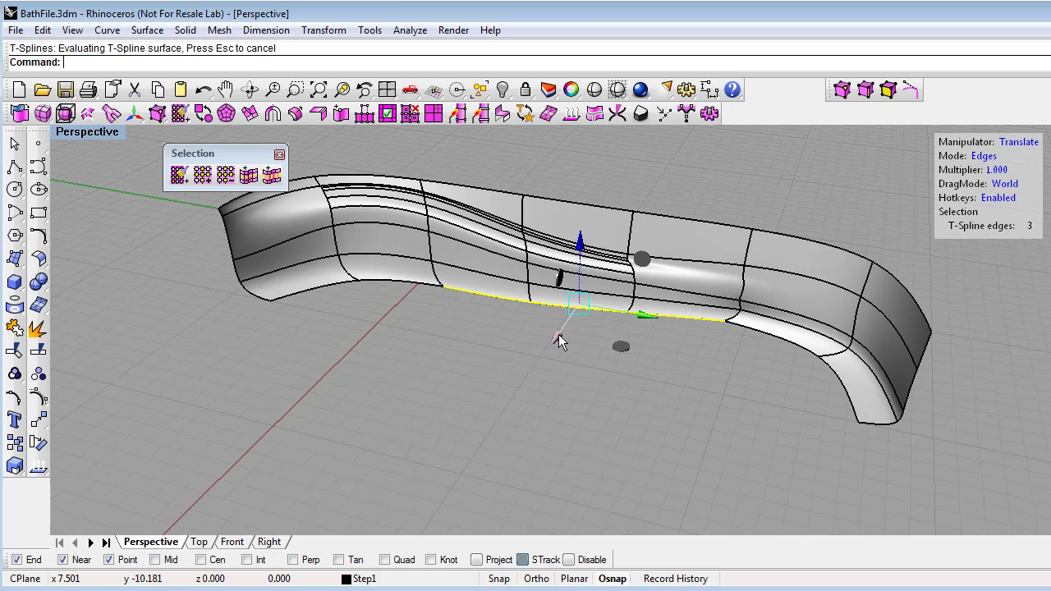
pyautogui.keyDown('alt'); pyautogui.moveTo(559, 335); pyautogui.dragTo(534, 386); pyautogui.keyUp('alt')
pyautogui.moveTo(533, 386); pyautogui.dragTo(650, 383, button='right')
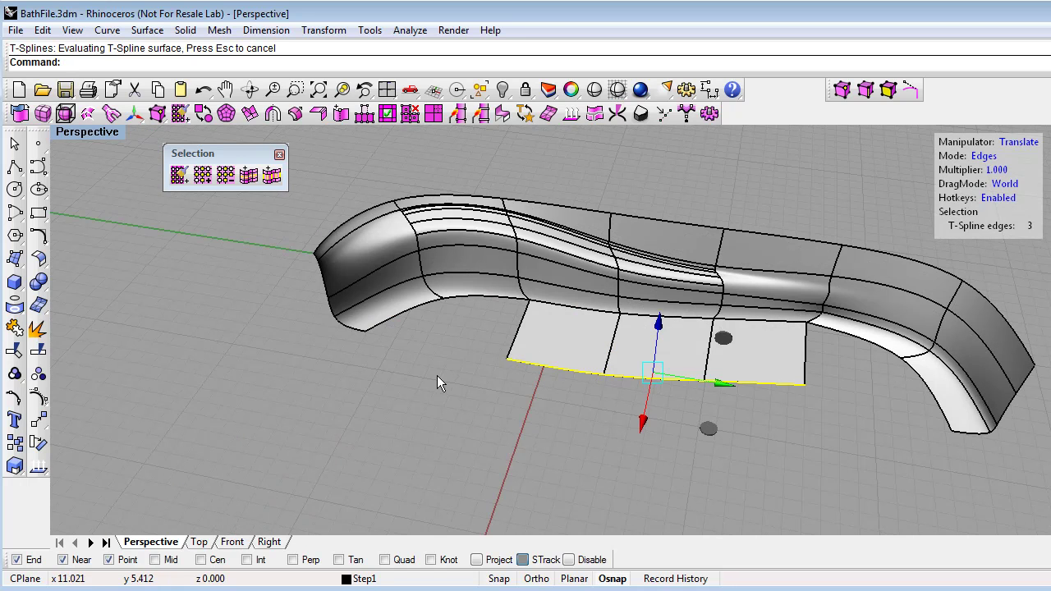
pyautogui.click(481, 436)
# - Toggle the tub's T-Spline surface from smooth display to box mode
pyautogui.moveTo(547, 430)
pyautogui.mouseDown(button='right')
pyautogui.moveTo(554, 436)
pyautogui.moveTo(526, 429)
pyautogui.moveTo(534, 436)
pyautogui.mouseUp(button='right')
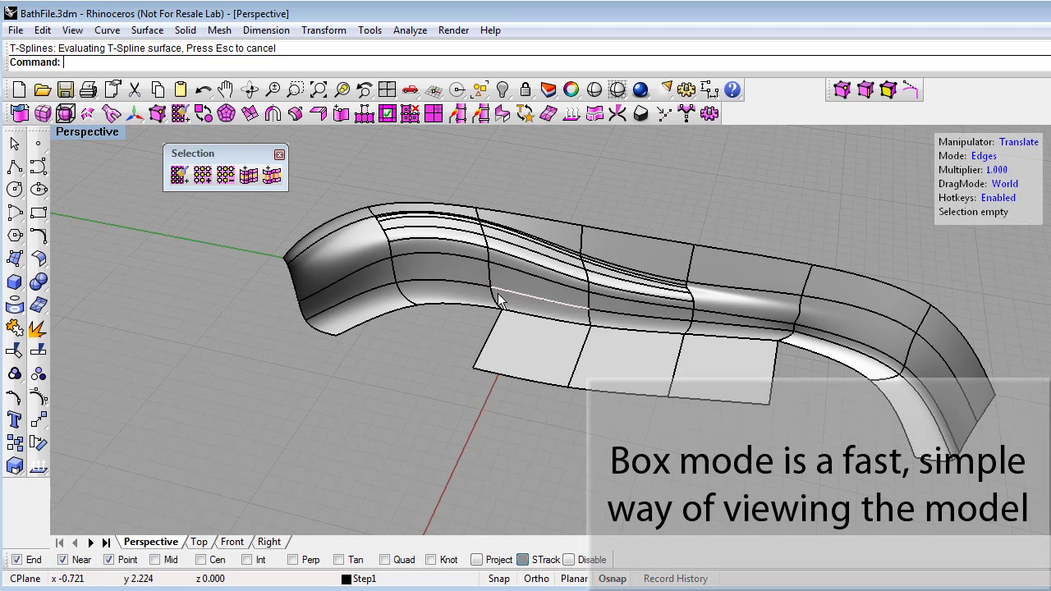
pyautogui.click(205, 115)
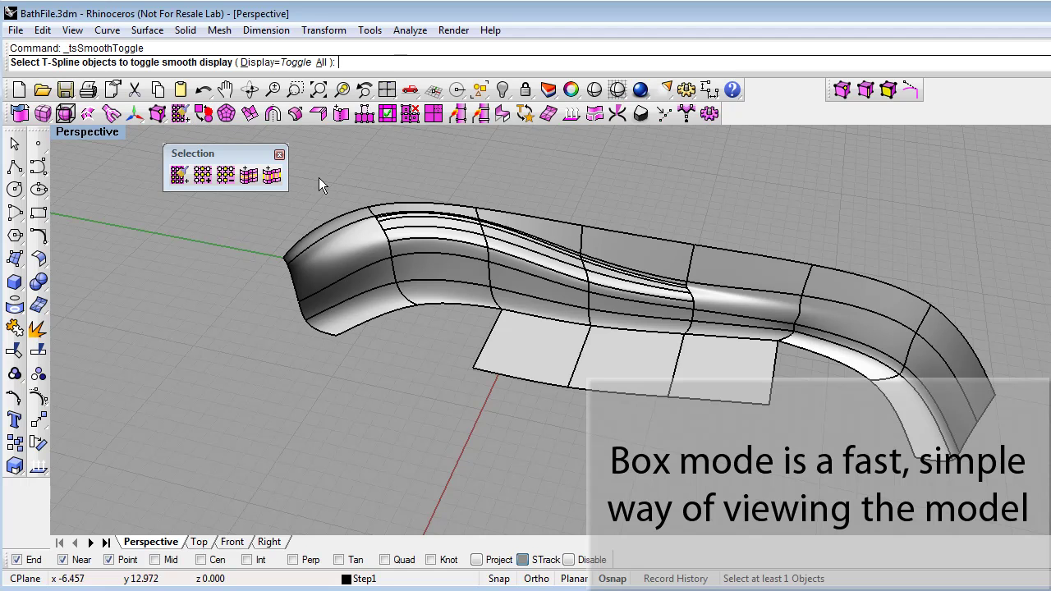
pyautogui.click(569, 316)
pyautogui.press('Return')
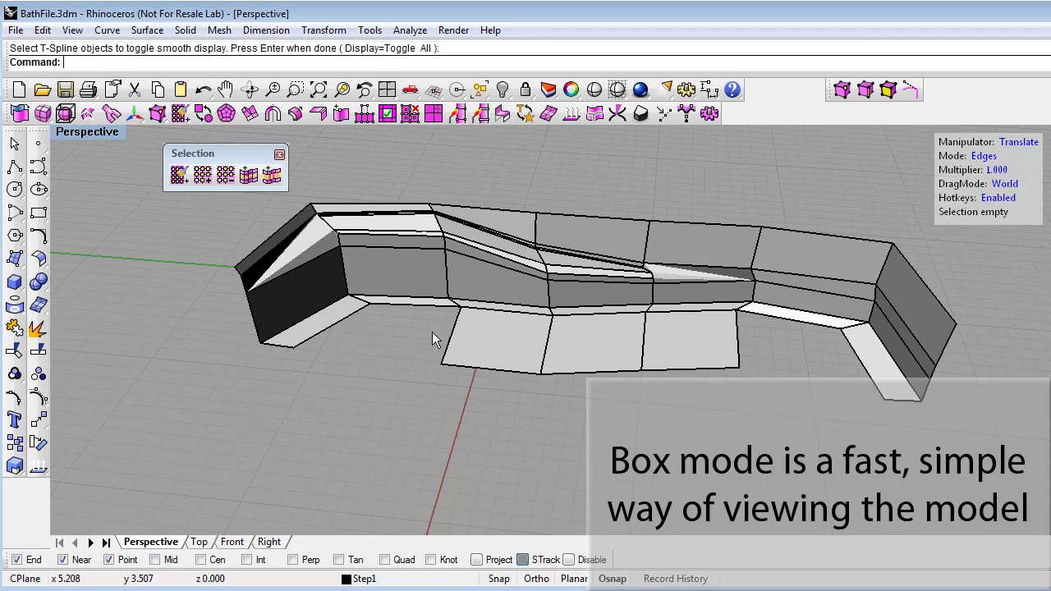
# - Append a four-point face to the T-Spline between the floor panel and the lip at the tub's strongly curved ledge end
pyautogui.moveTo(375, 324)
pyautogui.mouseDown(button='right')
pyautogui.moveTo(378, 347)
pyautogui.moveTo(382, 324)
pyautogui.mouseUp(button='right')
pyautogui.scroll(5, 382, 322)
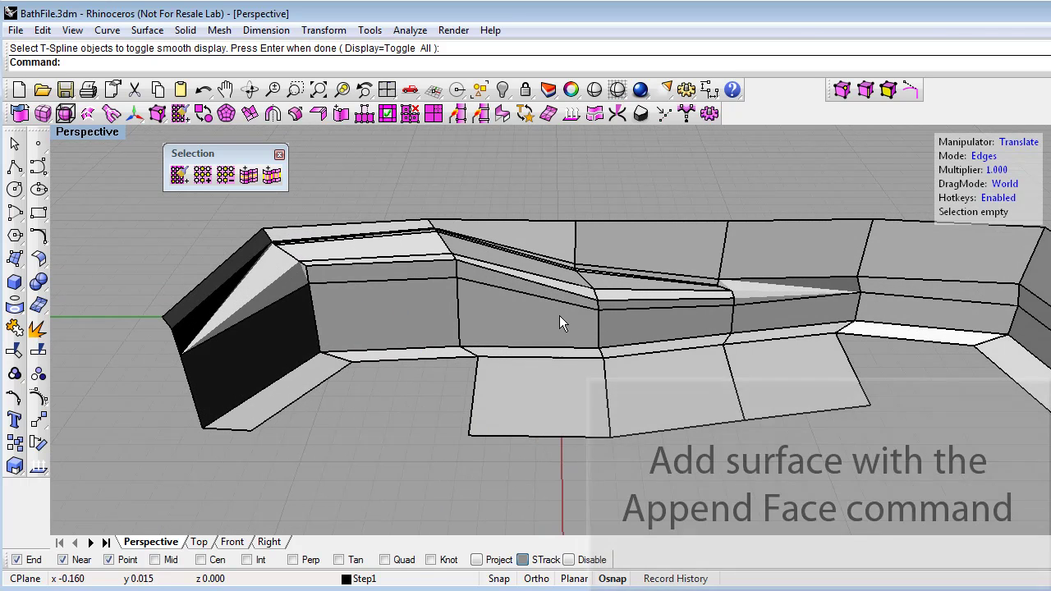
pyautogui.click(364, 114)
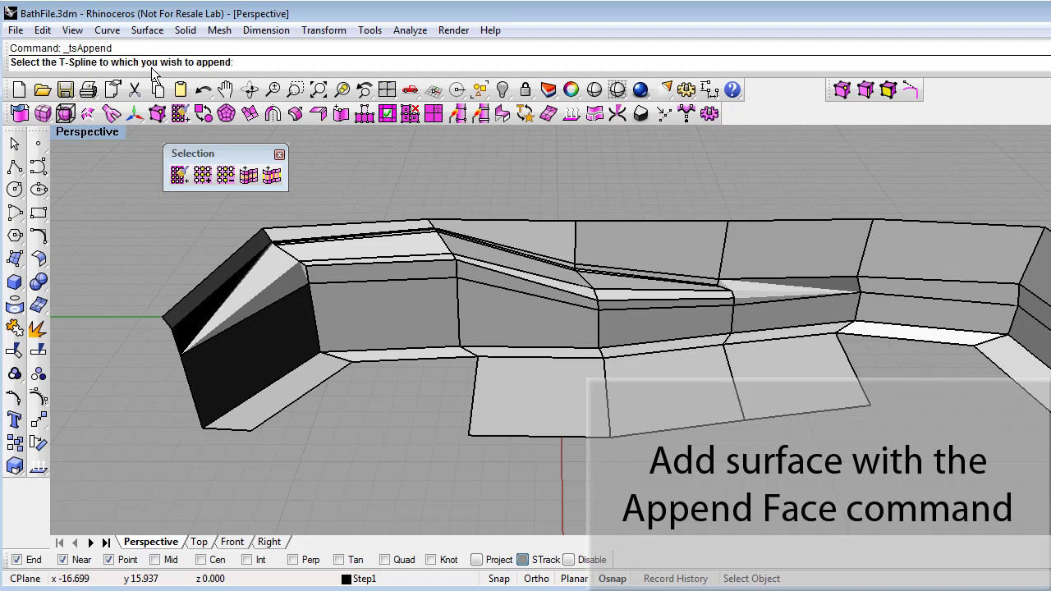
pyautogui.click(515, 358)
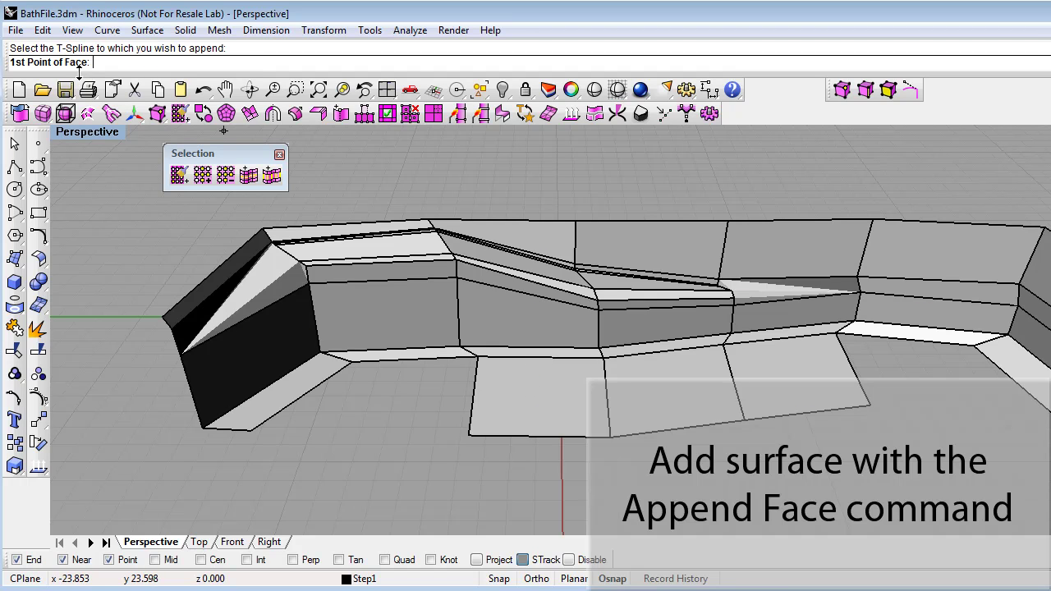
pyautogui.click(469, 434)
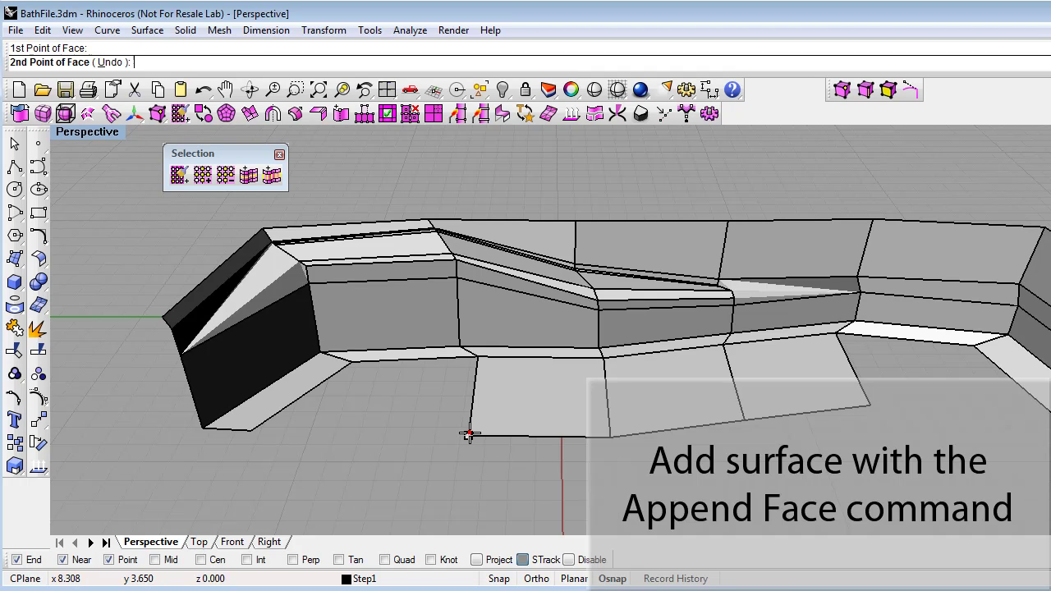
pyautogui.click(478, 356)
pyautogui.click(352, 361)
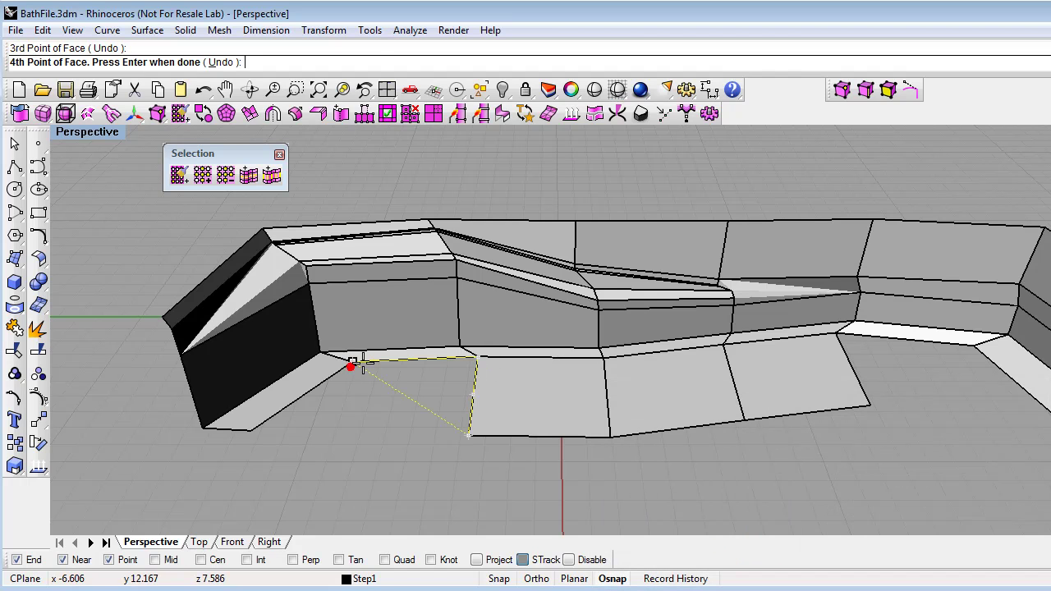
pyautogui.click(251, 429)
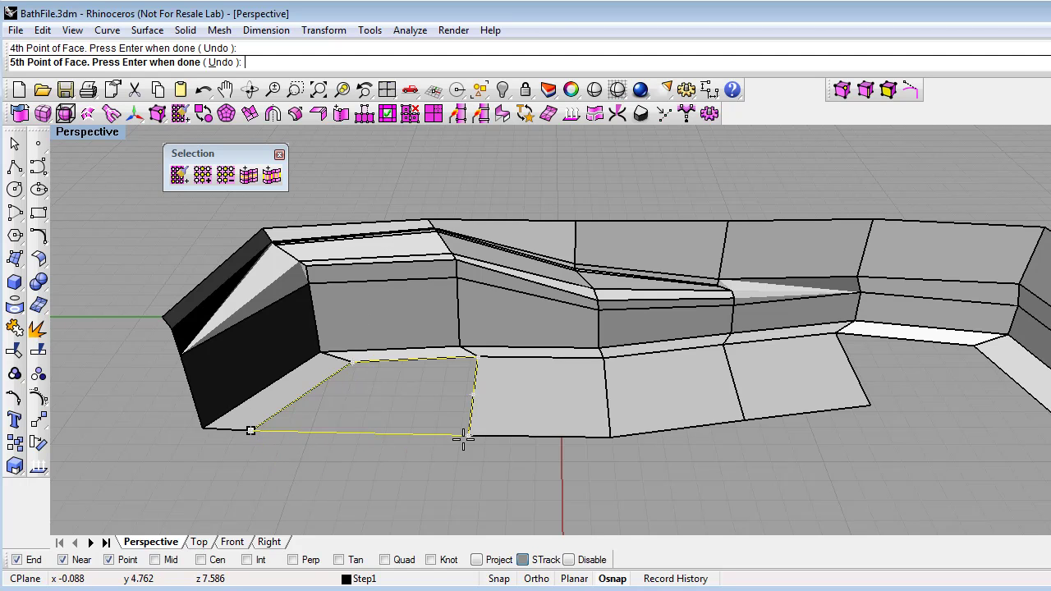
pyautogui.press('Return')
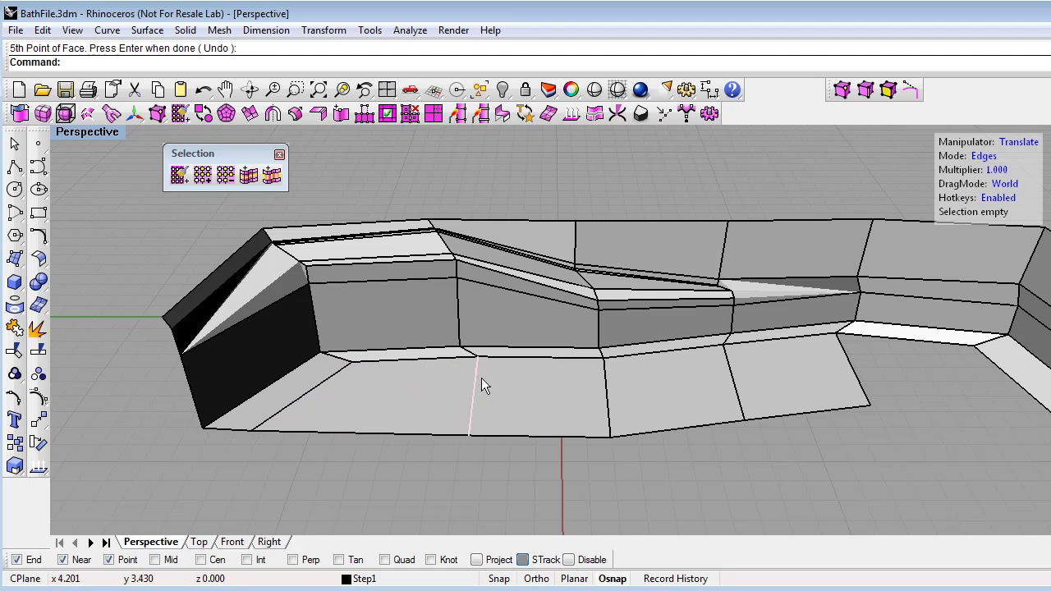
# - Append a four-point face to fill the floor gap between the last floor panel and the lip at the tub's opposite end
pyautogui.keyDown('shift'); pyautogui.moveTo(670, 473); pyautogui.dragTo(429, 409, button='right'); pyautogui.keyUp('shift')
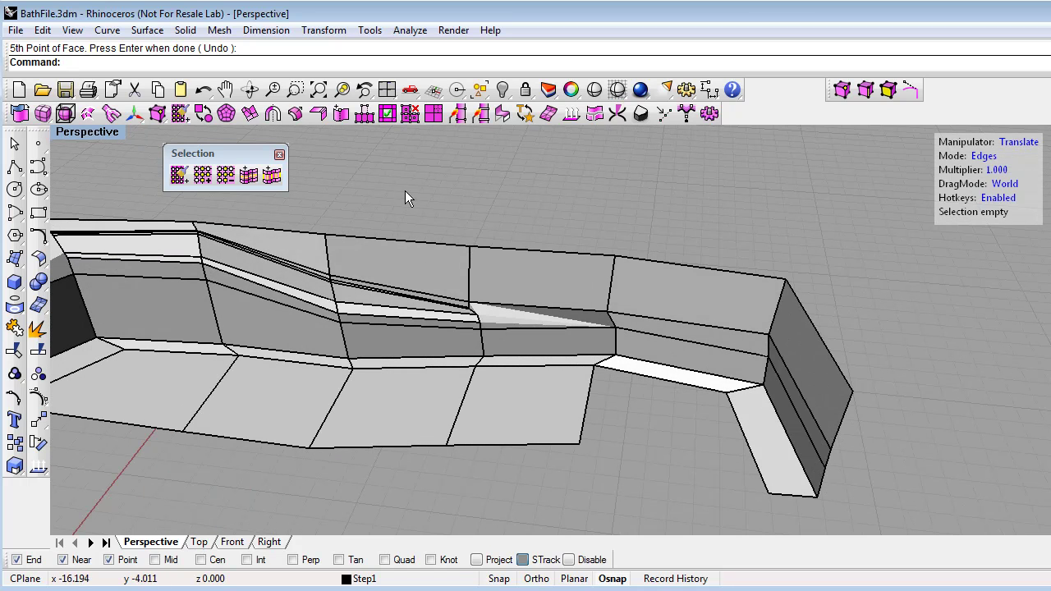
pyautogui.click(364, 114)
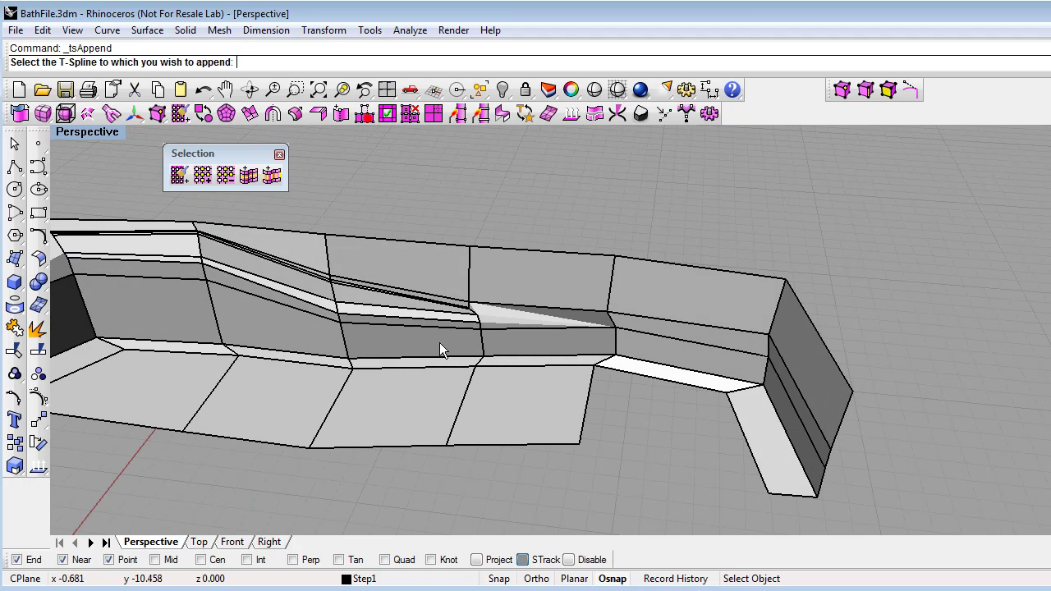
pyautogui.click(439, 342)
pyautogui.click(579, 446)
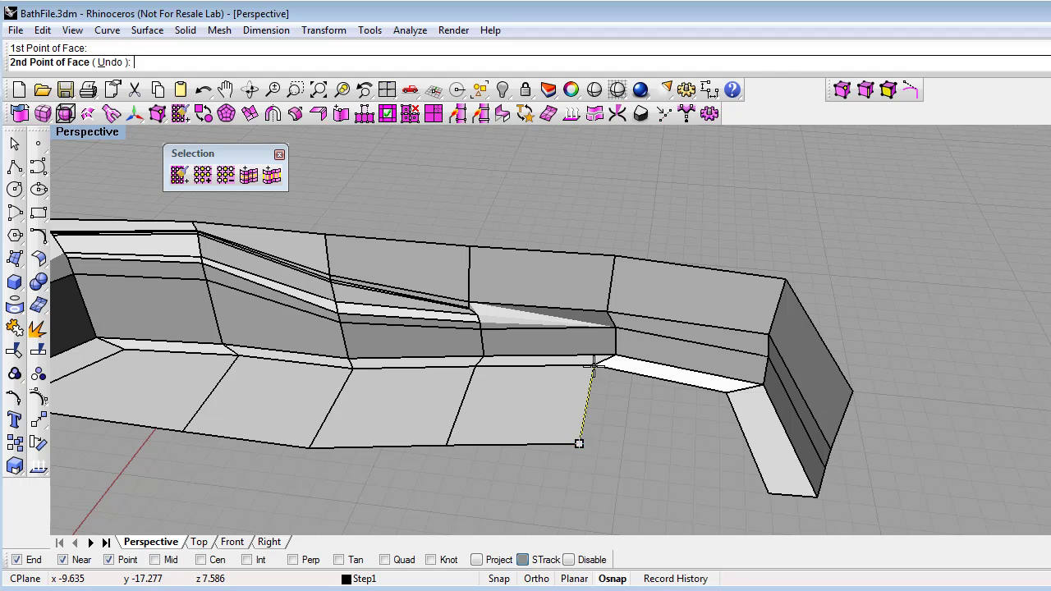
pyautogui.click(593, 366)
pyautogui.click(730, 394)
pyautogui.click(770, 498)
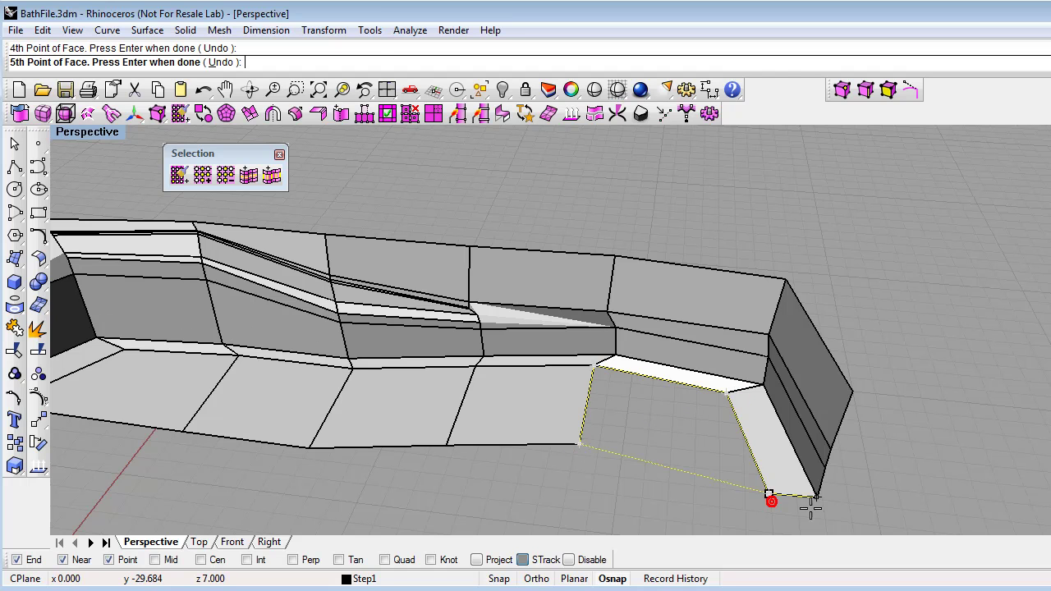
pyautogui.press('Return')
# - Toggle the completed tub surface from box mode back to smooth display
pyautogui.moveTo(821, 517); pyautogui.dragTo(667, 439, button='right')
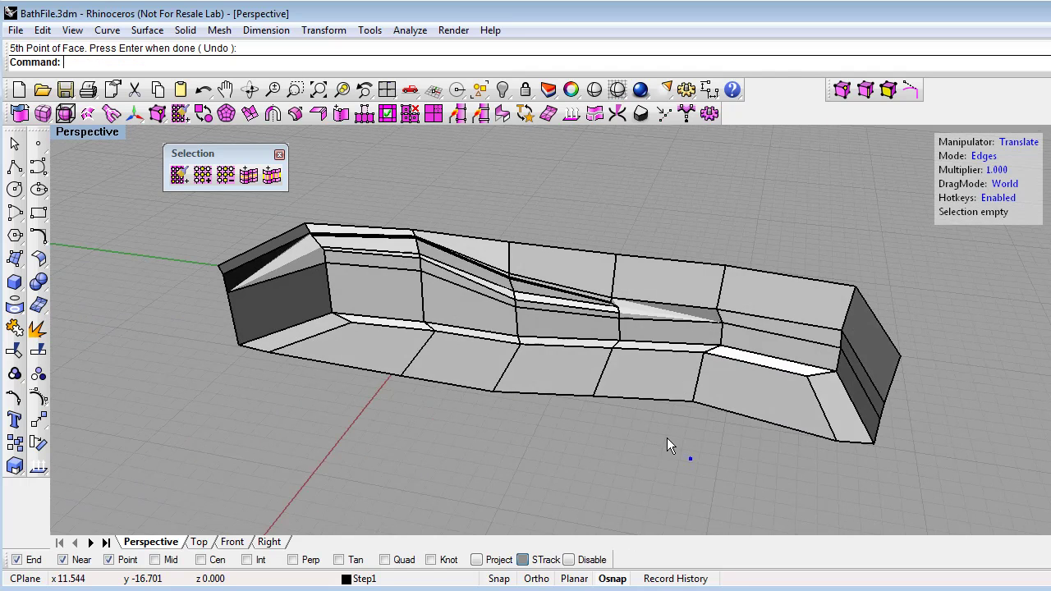
pyautogui.click(203, 114)
pyautogui.click(479, 310)
pyautogui.press('Return')
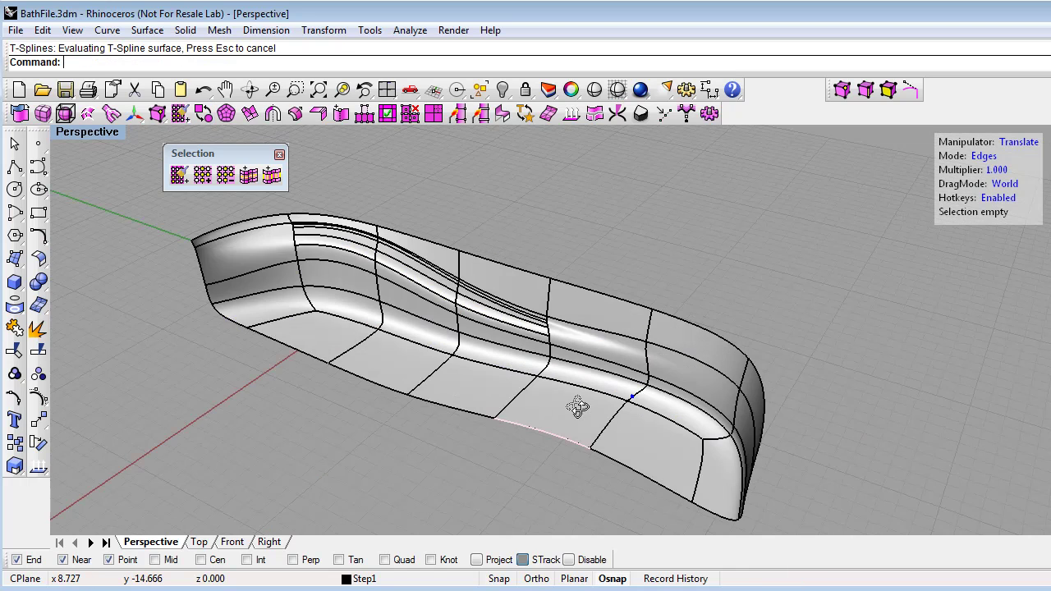
# - Try moving the inner edge of the appended floor face slightly along Z, and undo the move
pyautogui.moveTo(577, 407); pyautogui.dragTo(758, 403, button='right')
pyautogui.scroll(2, 766, 428)
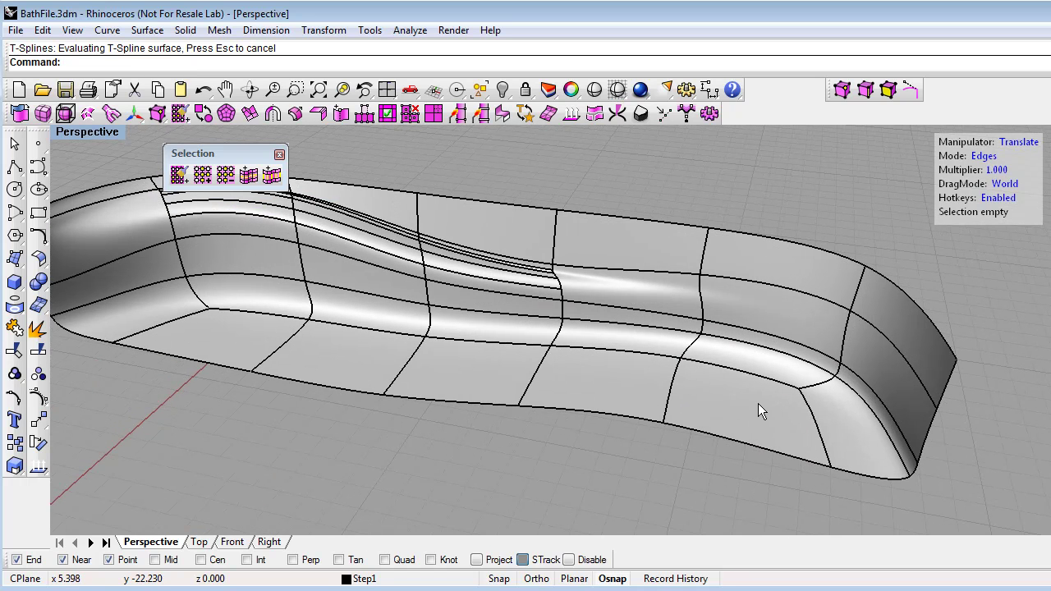
pyautogui.click(774, 387)
pyautogui.moveTo(748, 329)
pyautogui.mouseDown()
pyautogui.moveTo(735, 313)
pyautogui.moveTo(742, 345)
pyautogui.mouseUp()
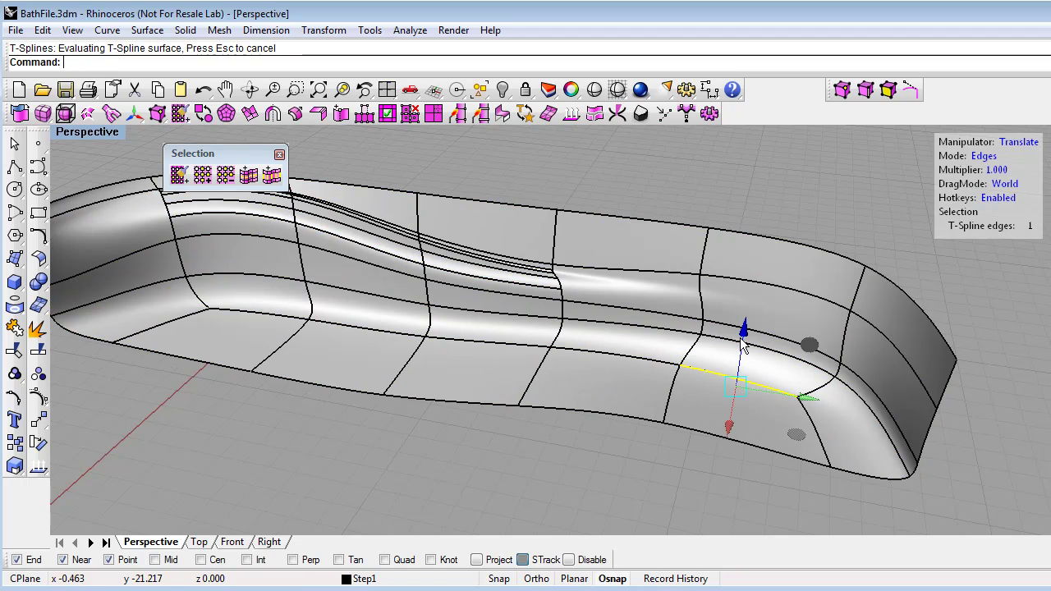
pyautogui.hotkey('ctrl', 'z')
# - Select the whole open border along the tub's centre line as edges and convert the selection to T-Spline vertices
pyautogui.moveTo(707, 416); pyautogui.dragTo(509, 278, button='right')
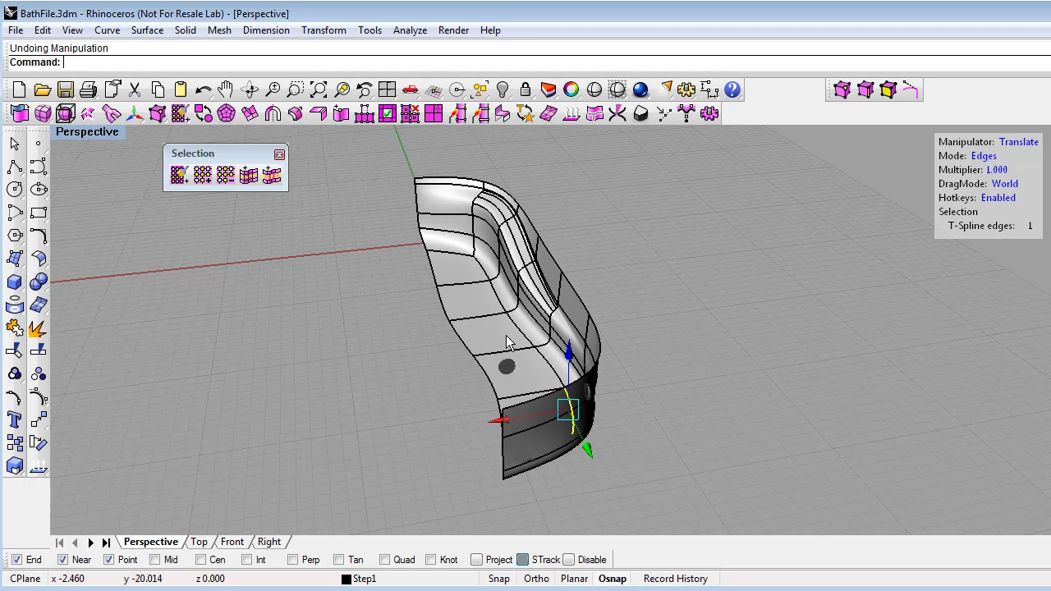
pyautogui.moveTo(482, 282); pyautogui.dragTo(369, 310, button='right')
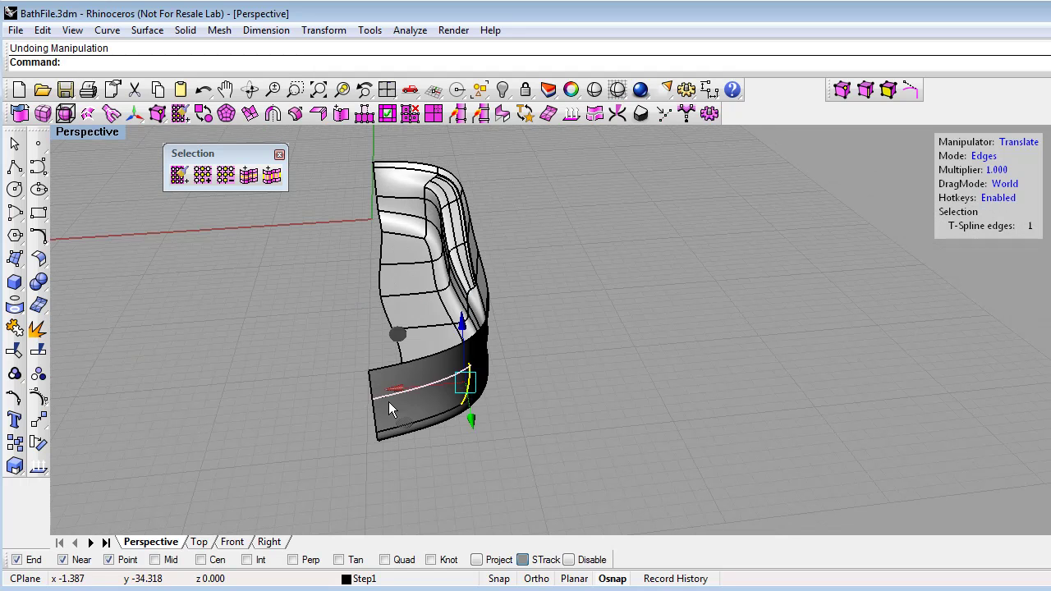
pyautogui.moveTo(368, 228); pyautogui.dragTo(449, 299, button='right')
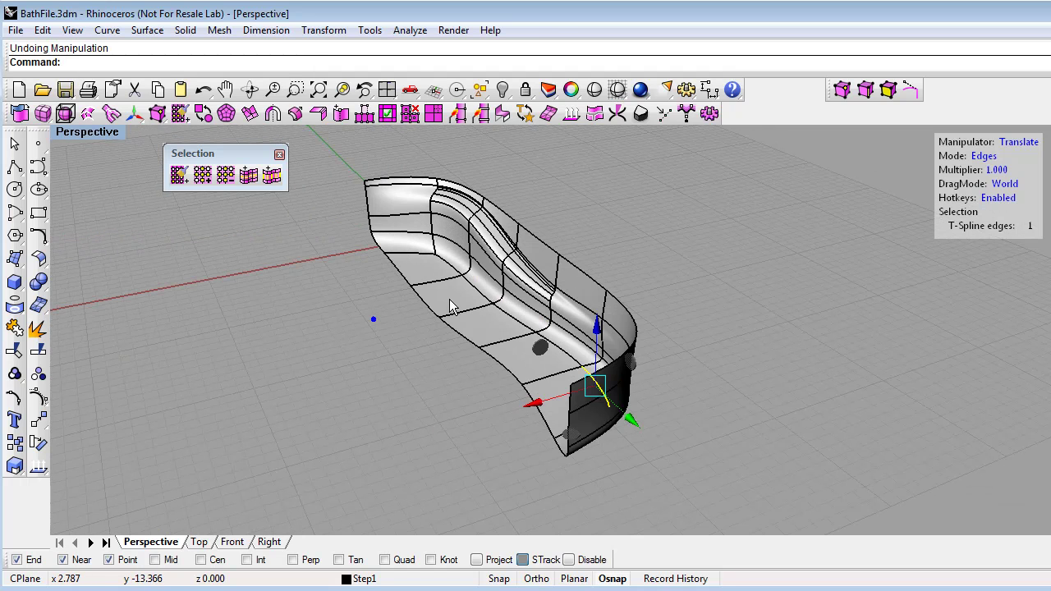
pyautogui.doubleClick(430, 303)
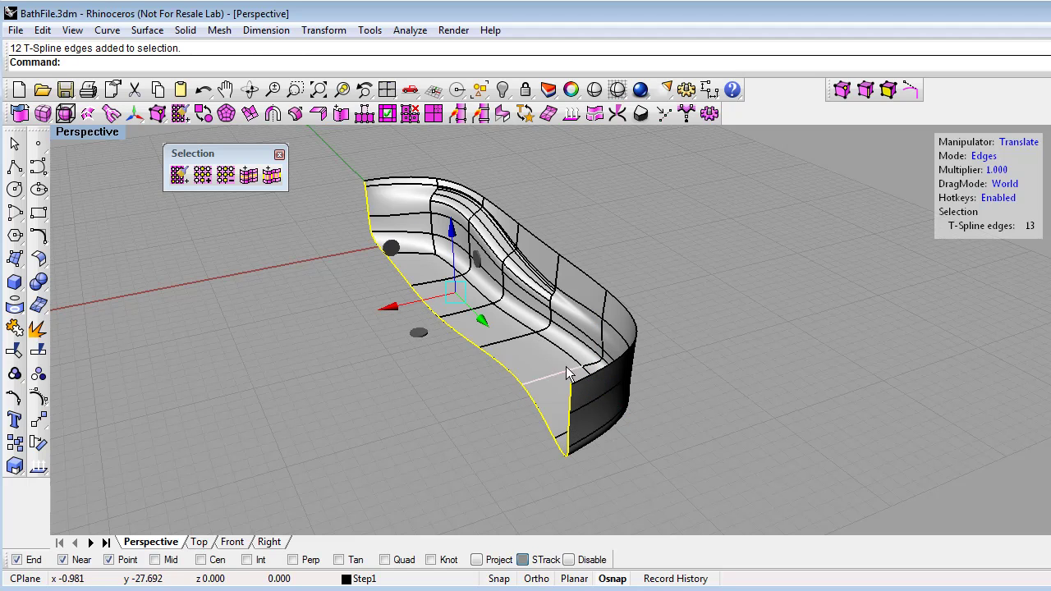
pyautogui.click(841, 90)
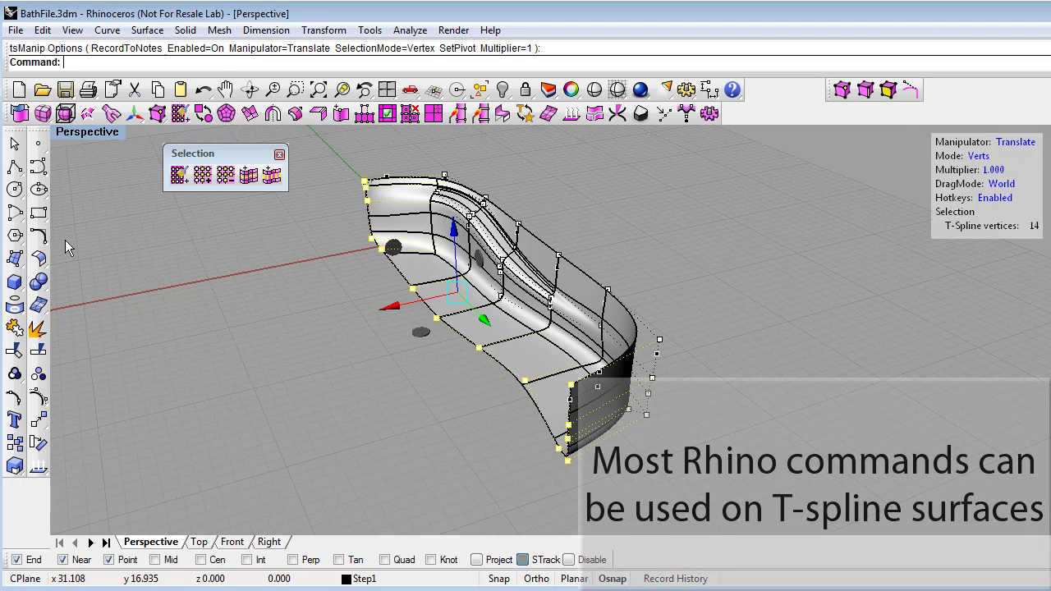
# - Flatten the selected centre-line vertices with ProjectToCPlane in the Right view, deleting the input objects, and clear the selection
pyautogui.doubleClick(75, 135)
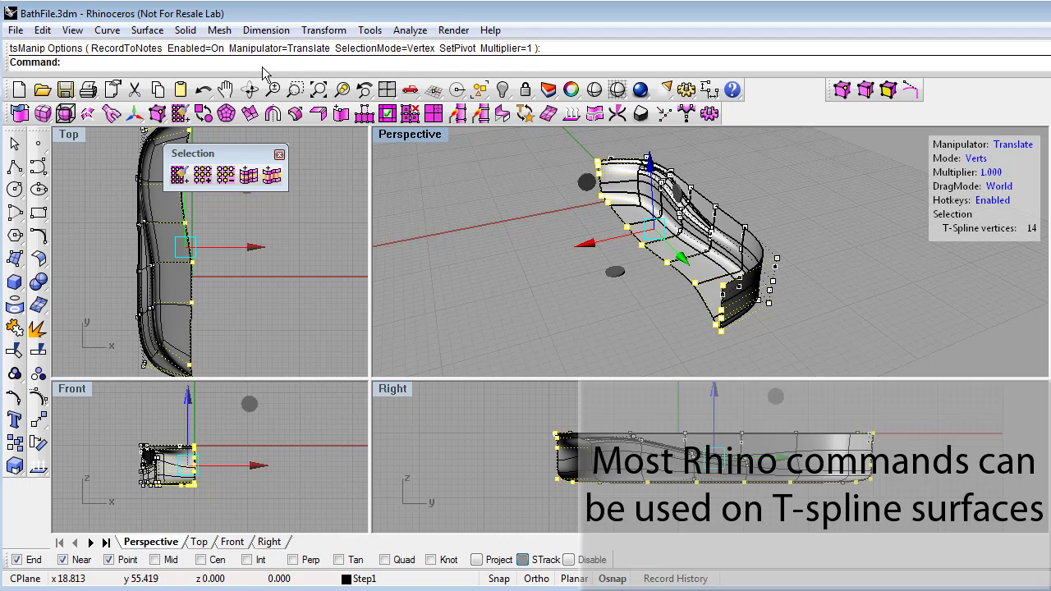
pyautogui.write('ro')
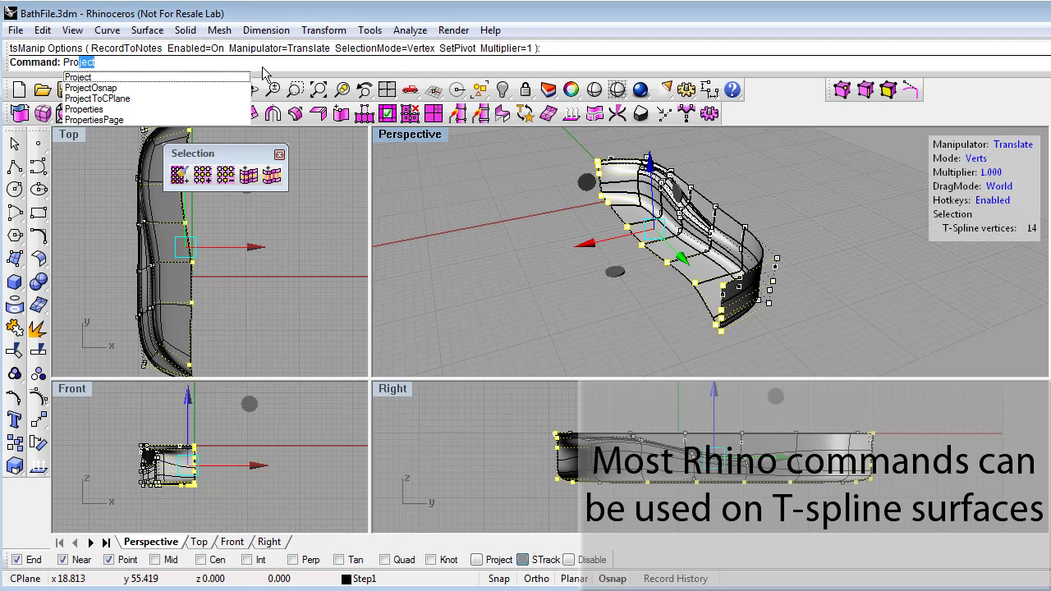
pyautogui.write('j')
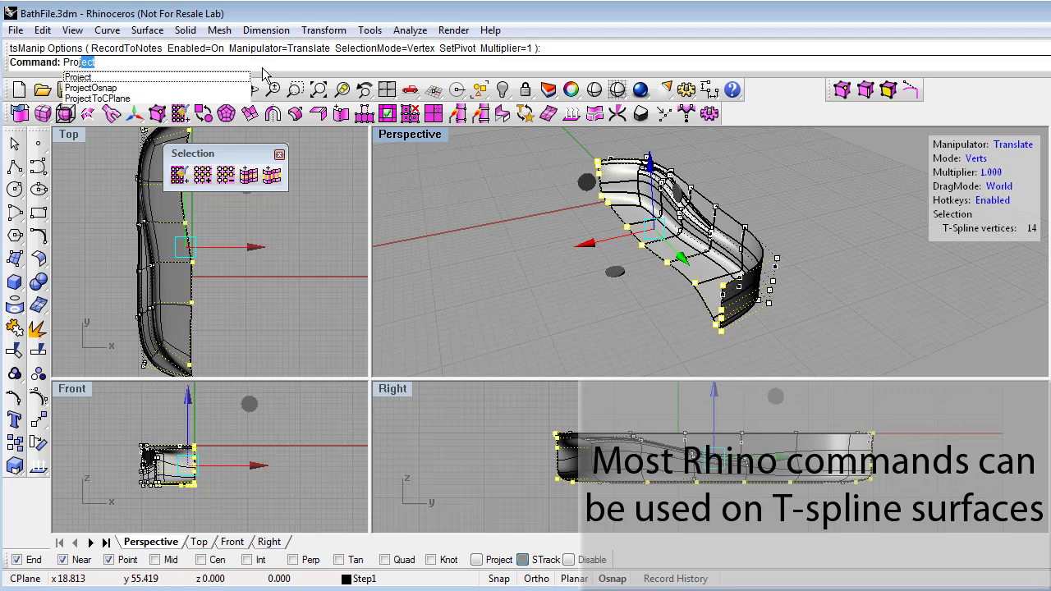
pyautogui.click(143, 99)
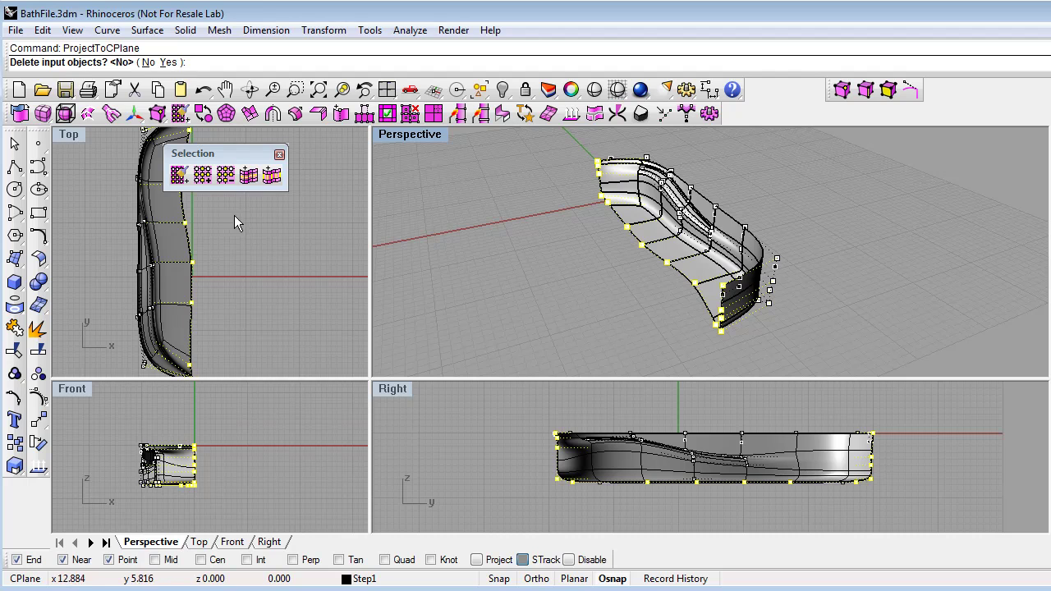
pyautogui.doubleClick(394, 391)
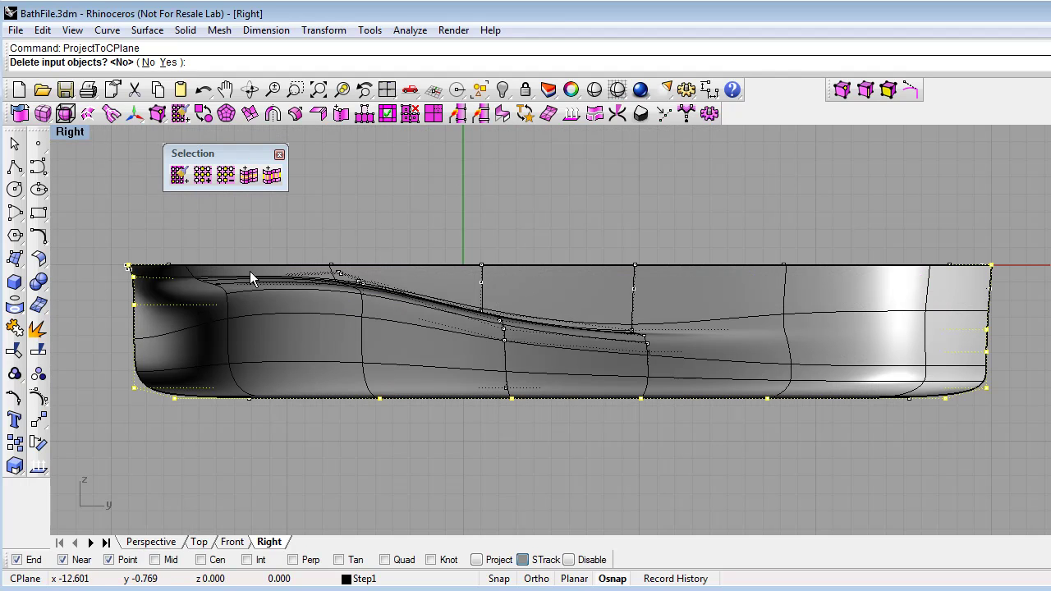
pyautogui.click(168, 63)
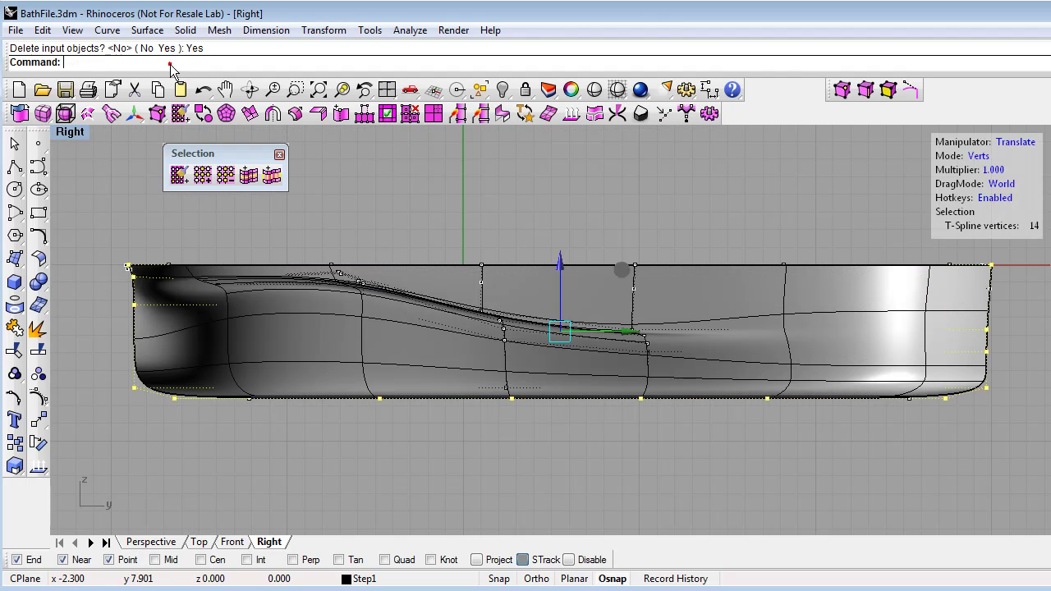
pyautogui.doubleClick(68, 133)
pyautogui.moveTo(751, 255); pyautogui.dragTo(717, 255, button='right')
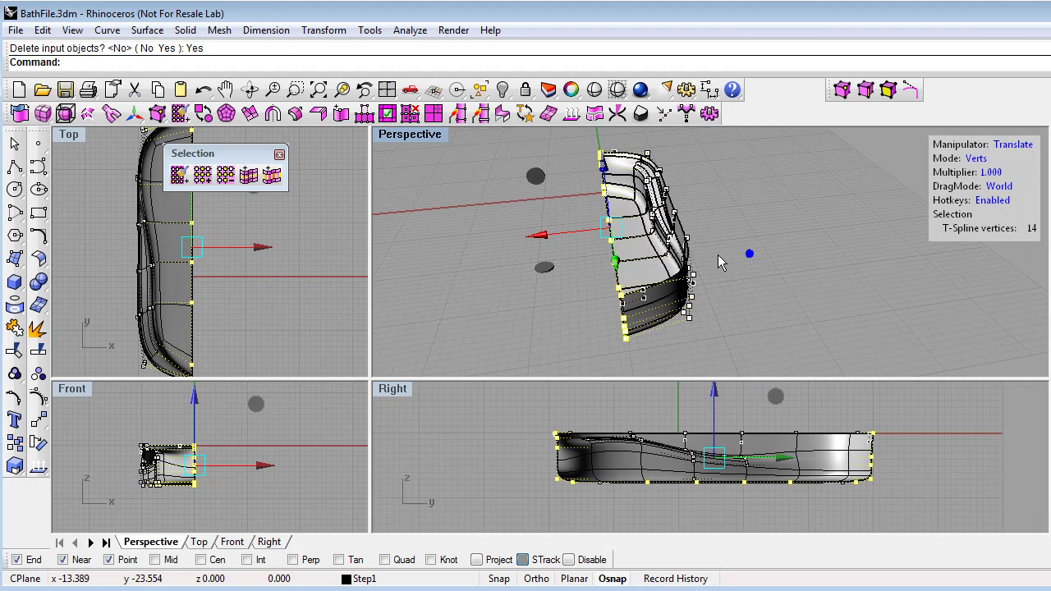
pyautogui.click(750, 251)
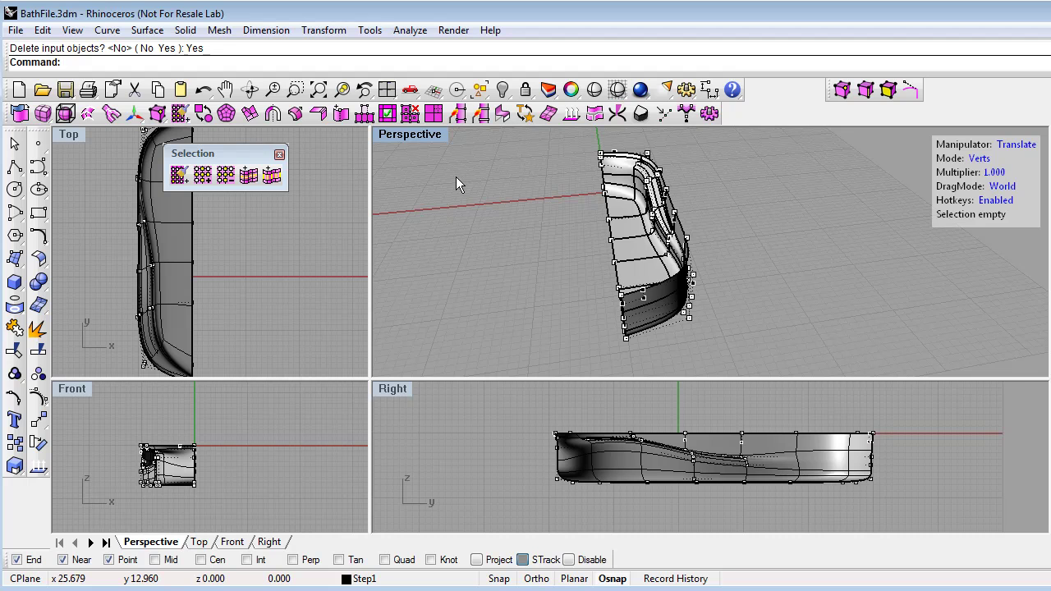
# - Mirror the half tub into a full tub with T-Splines symmetry, using XSymmetry=Yes and Weld=Yes
pyautogui.click(273, 113)
pyautogui.click(649, 250)
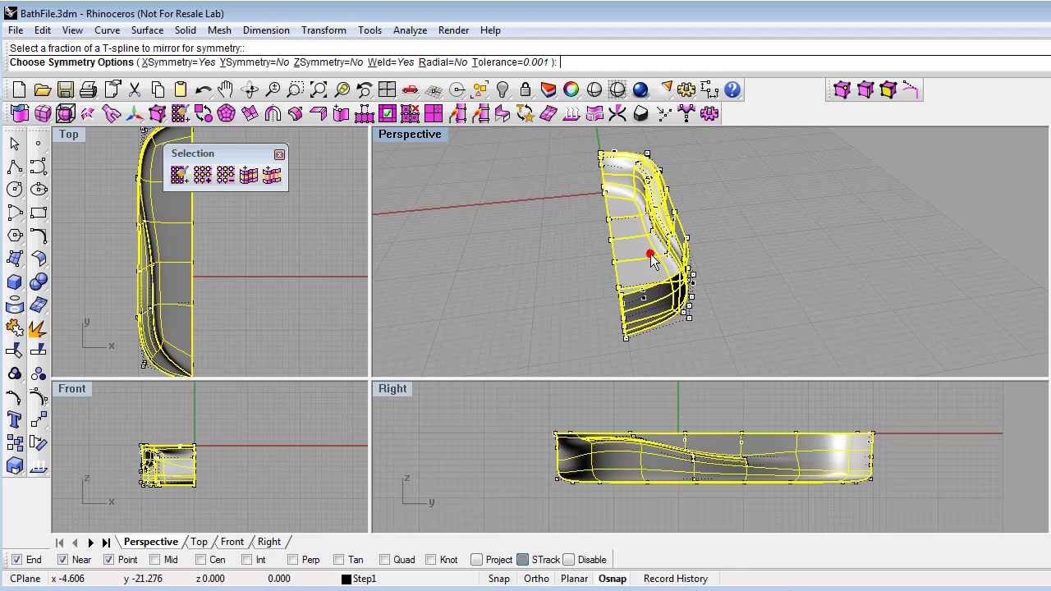
pyautogui.click(193, 62)
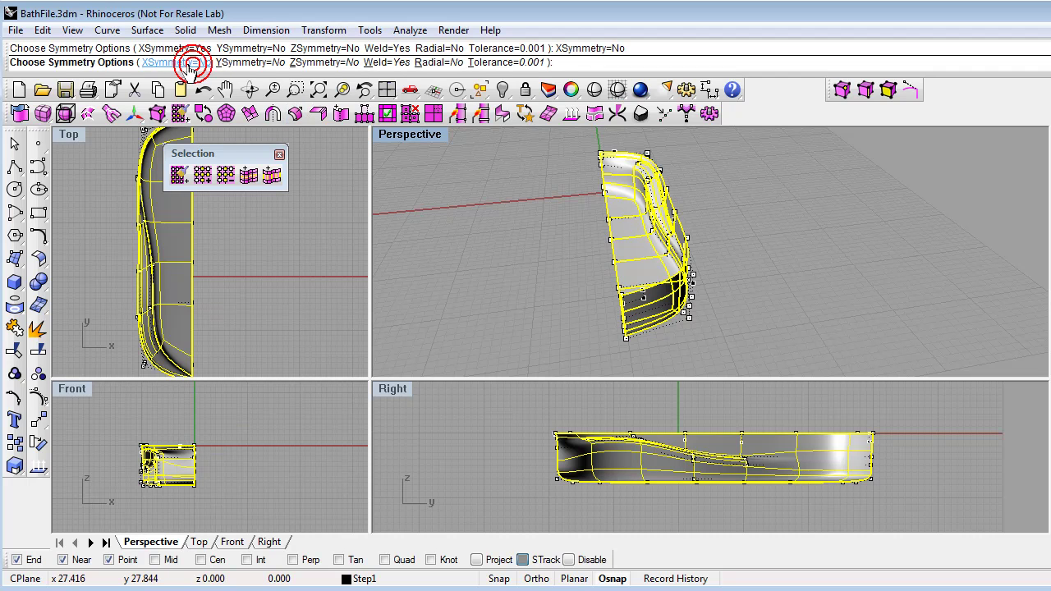
pyautogui.click(176, 63)
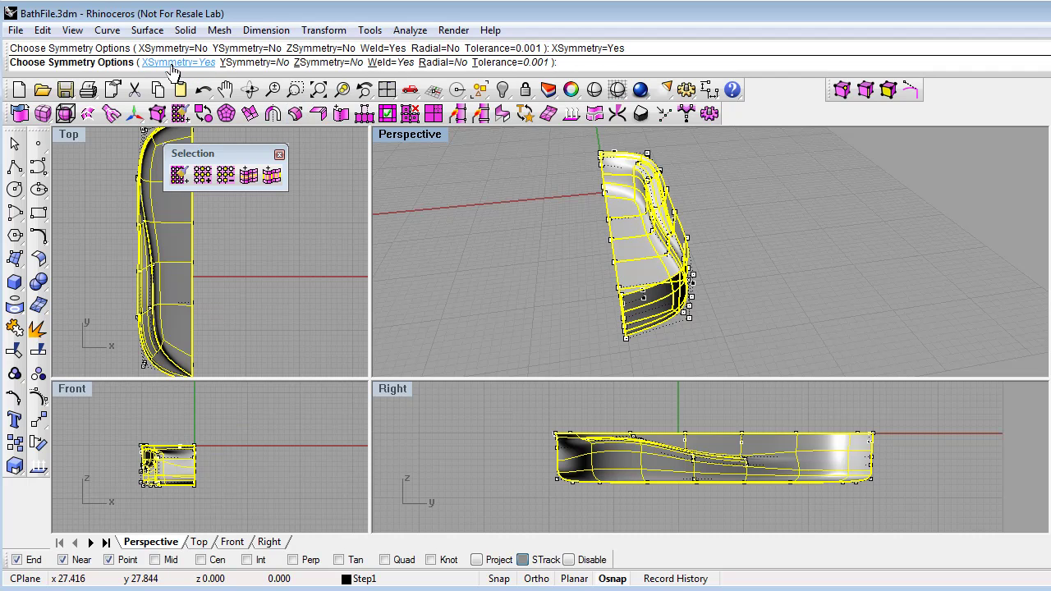
pyautogui.moveTo(501, 331); pyautogui.dragTo(494, 335, button='right')
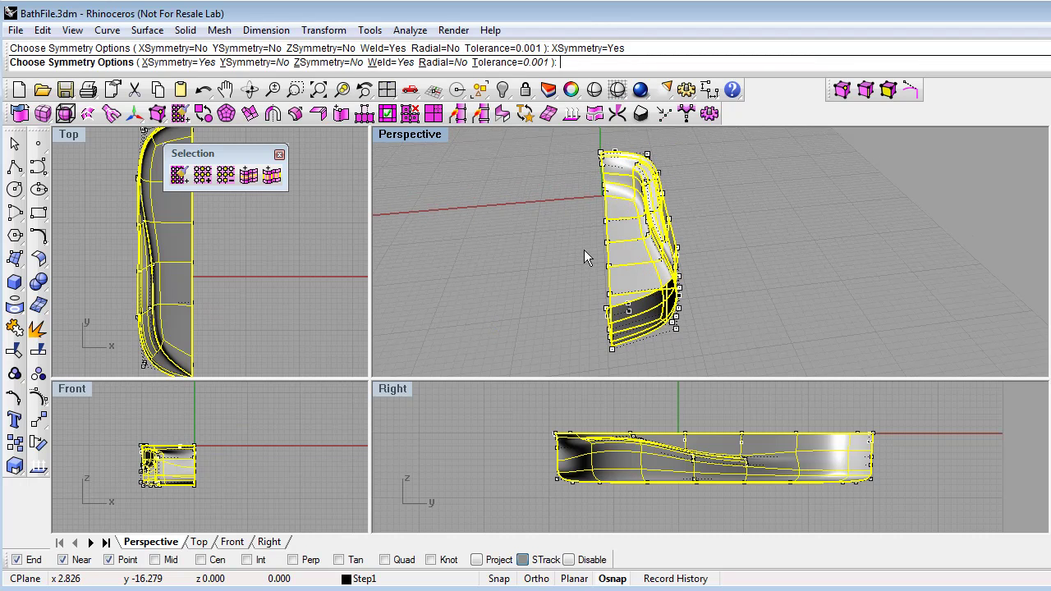
pyautogui.press('Return')
pyautogui.moveTo(518, 271); pyautogui.dragTo(786, 304, button='right')
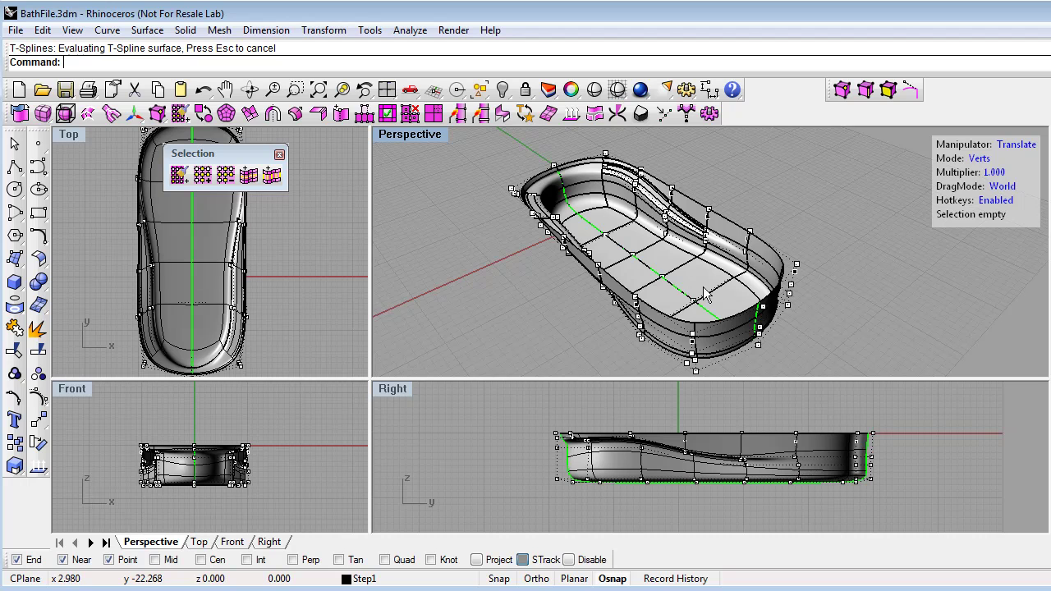
# - Lower two adjacent floor faces along Z at the end opposite the ledge to deepen the tub, and clear the selection
pyautogui.moveTo(677, 286); pyautogui.dragTo(699, 288, button='right')
pyautogui.click(982, 159)
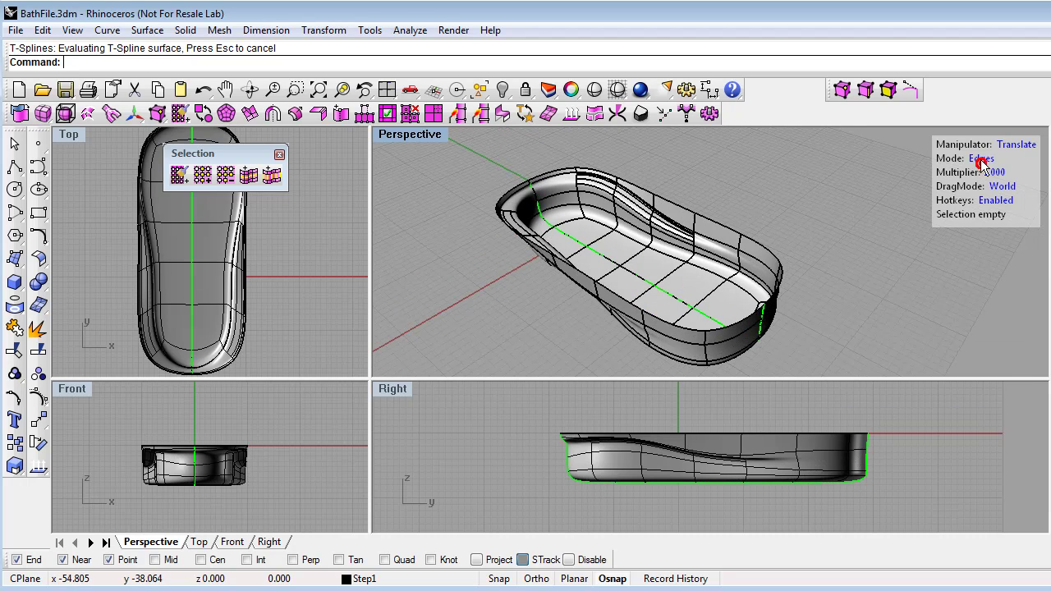
pyautogui.click(681, 282)
pyautogui.keyDown('shift'); pyautogui.click(737, 290); pyautogui.keyUp('shift')
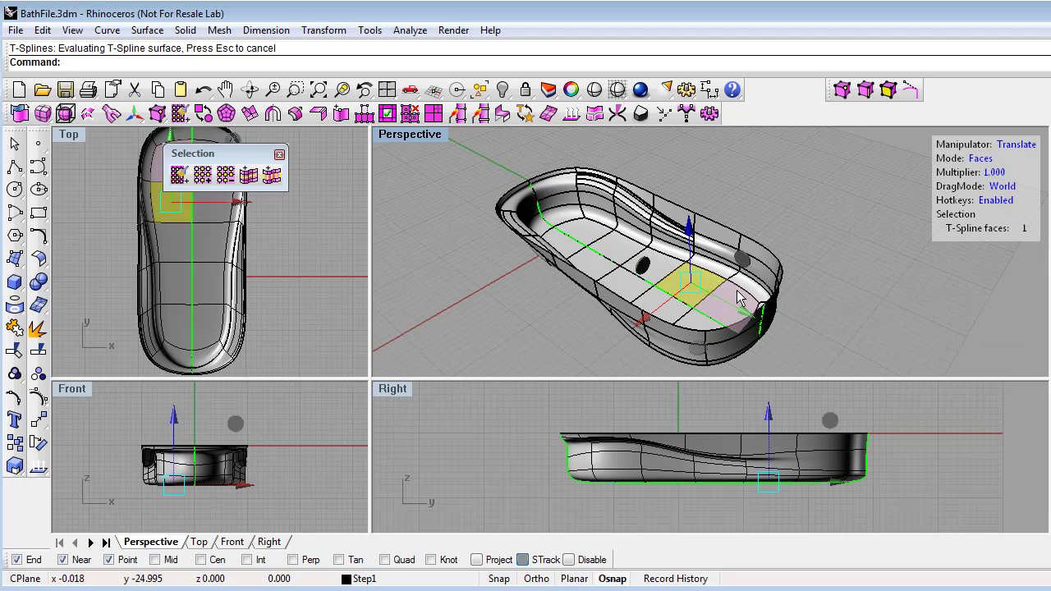
pyautogui.moveTo(710, 243); pyautogui.dragTo(710, 303)
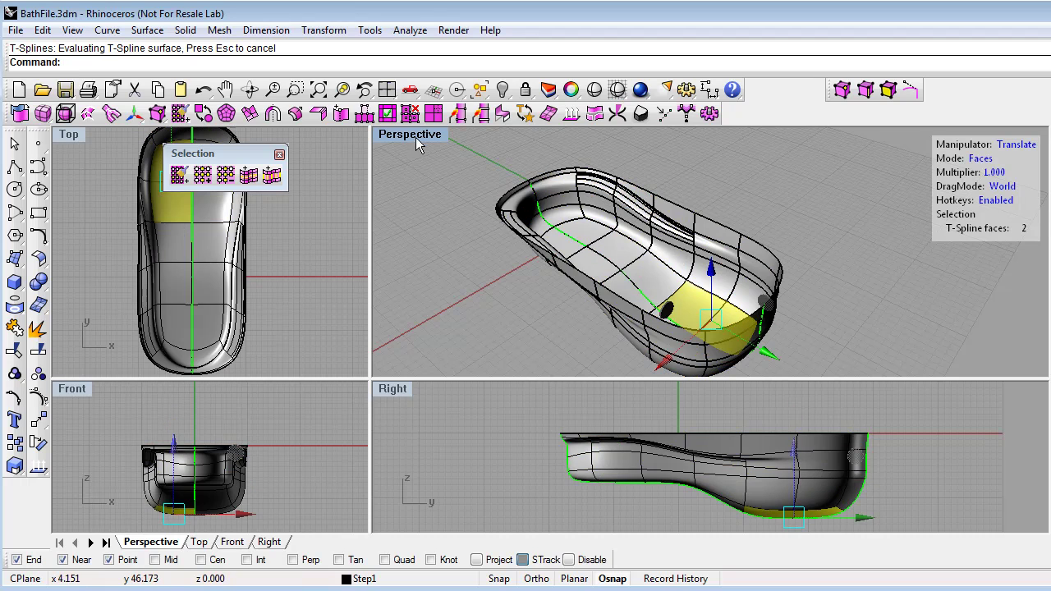
pyautogui.scroll(7, 585, 440)
pyautogui.moveTo(584, 440); pyautogui.dragTo(698, 427, button='right')
pyautogui.scroll(-6, 579, 406)
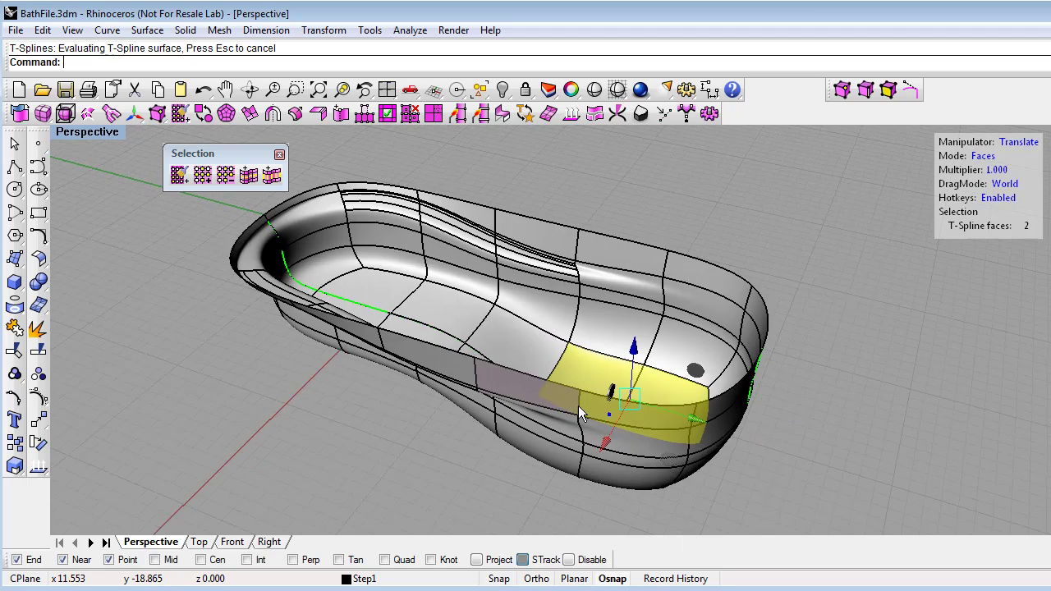
pyautogui.moveTo(578, 406); pyautogui.dragTo(605, 419, button='right')
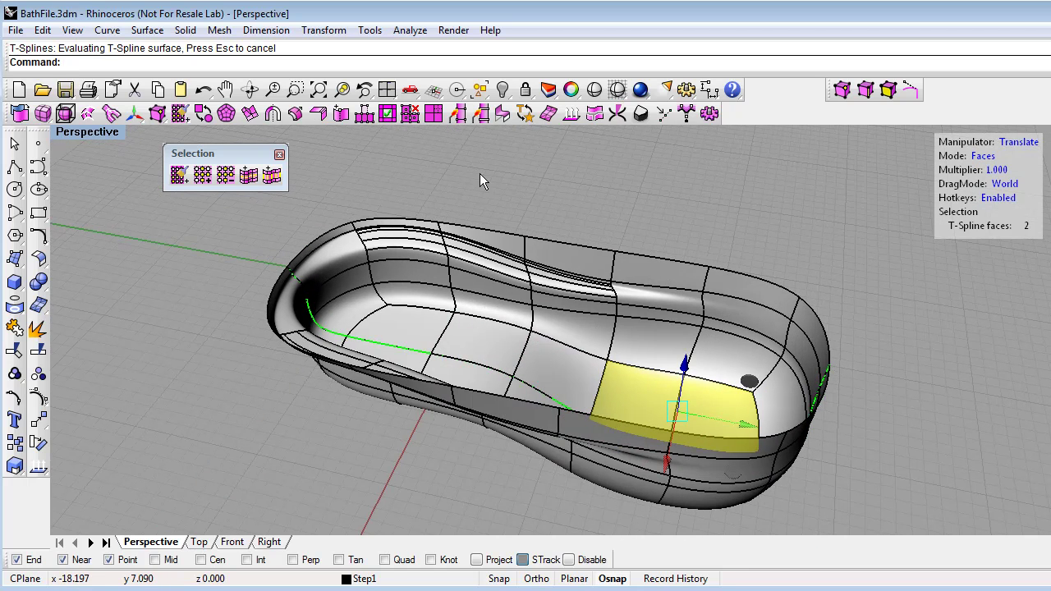
pyautogui.click(549, 189)
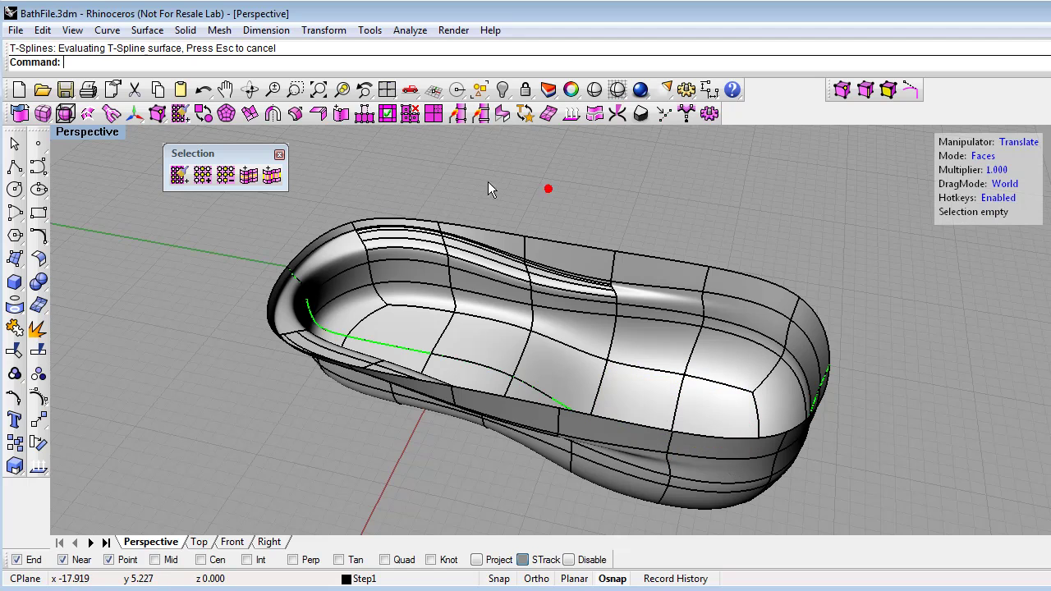
# - Insert a simple edge at about -0.471 beside the mid-floor cross edge, on the deep end's side, with BothSides=Off
pyautogui.rightClick(340, 114)
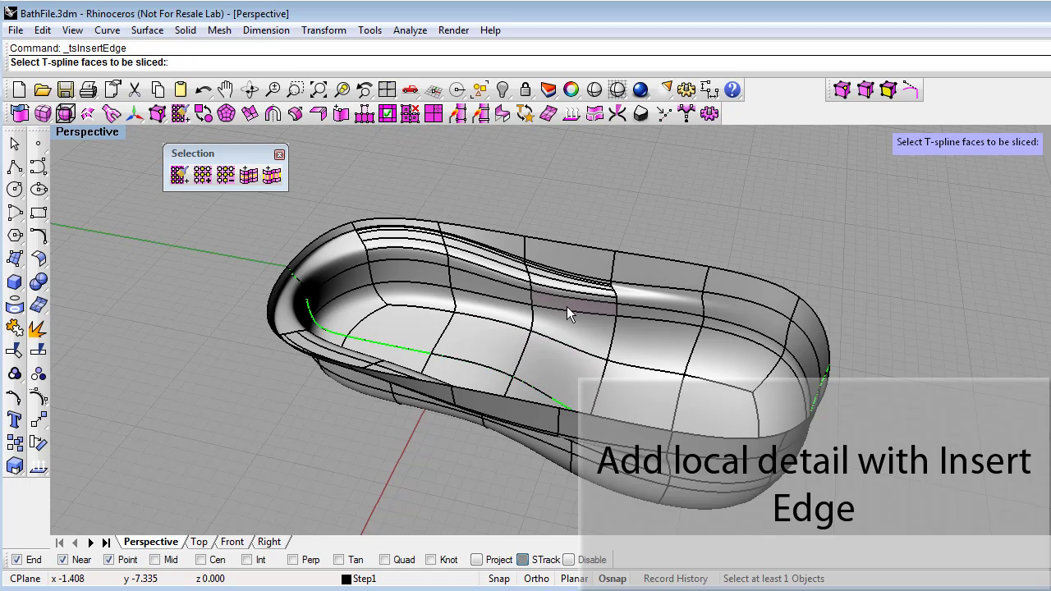
pyautogui.press('Escape')
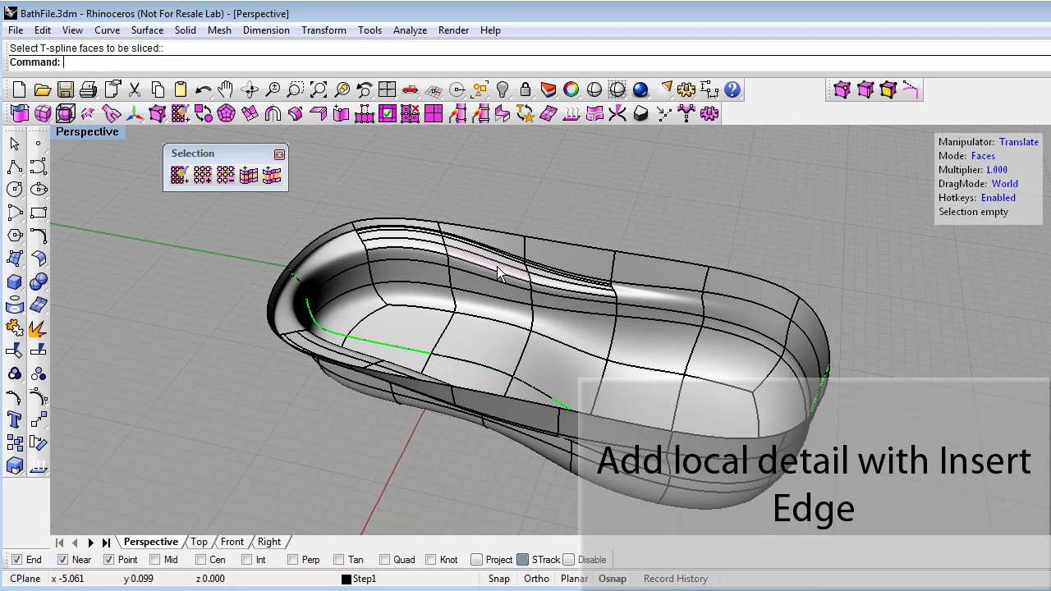
pyautogui.click(984, 156)
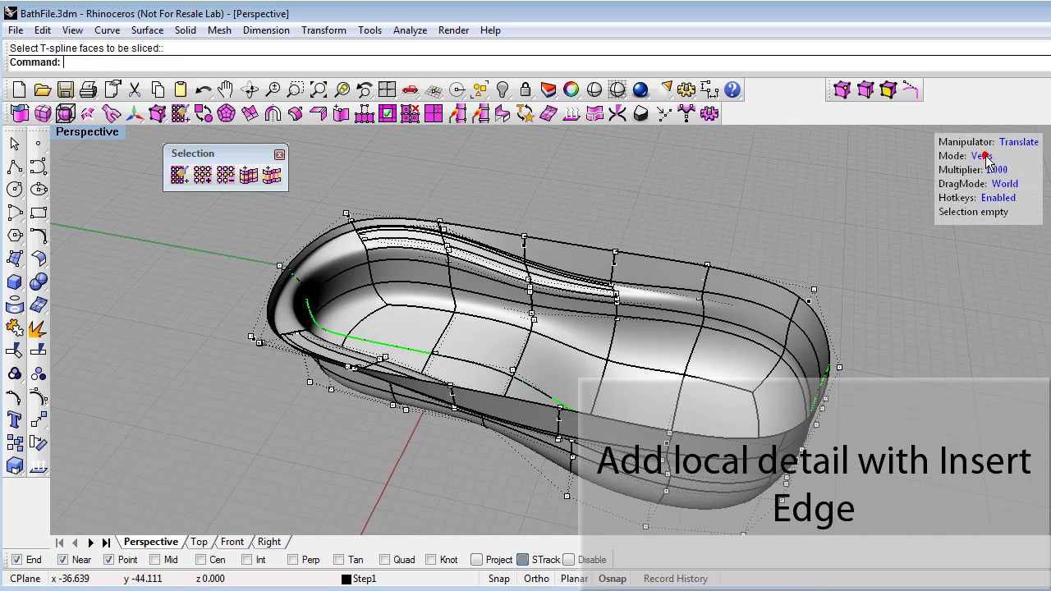
pyautogui.click(986, 156)
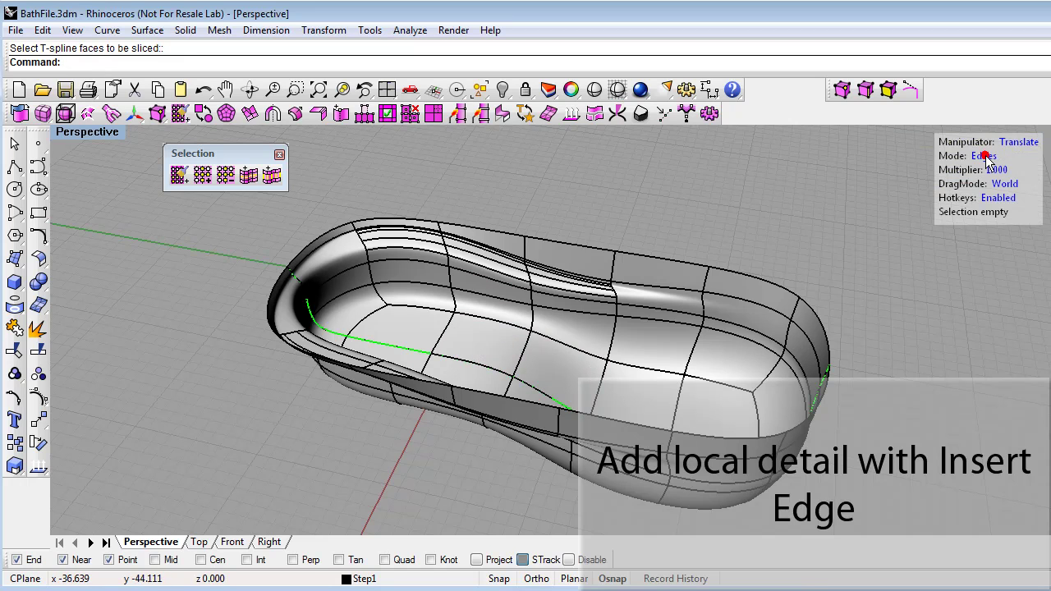
pyautogui.click(337, 116)
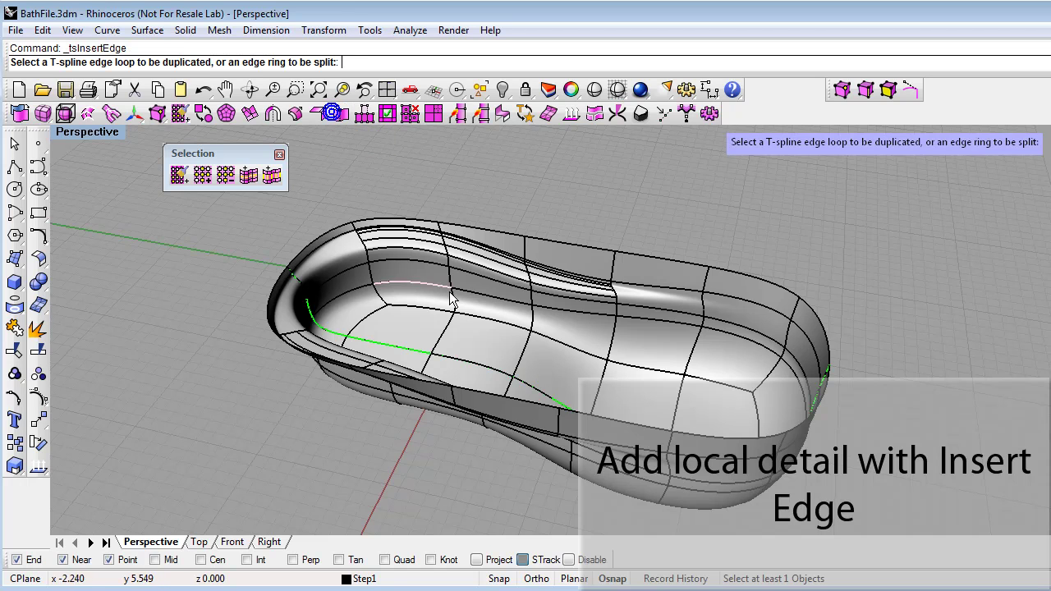
pyautogui.click(528, 352)
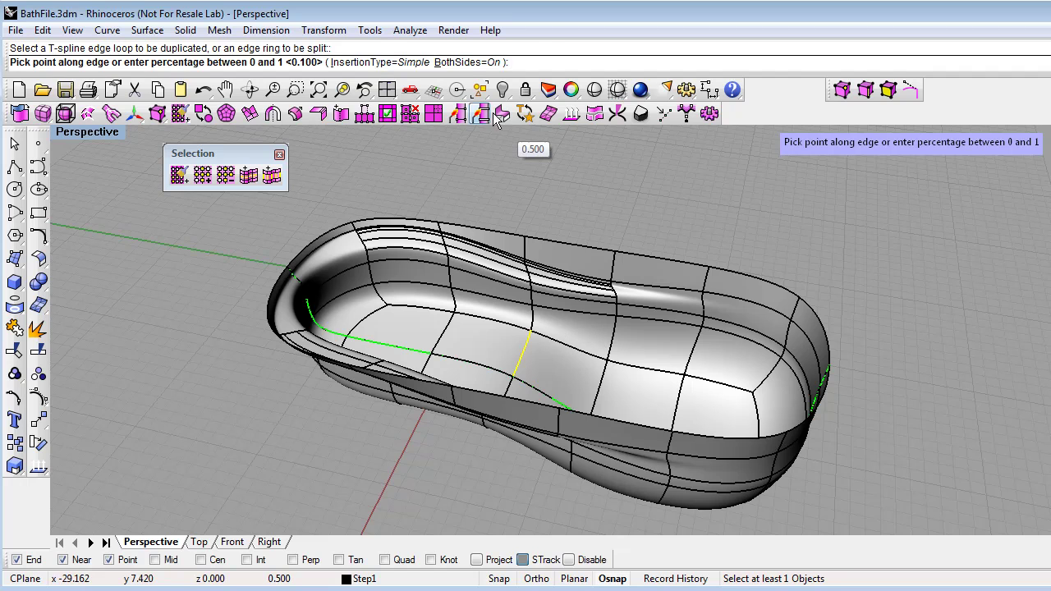
pyautogui.click(468, 64)
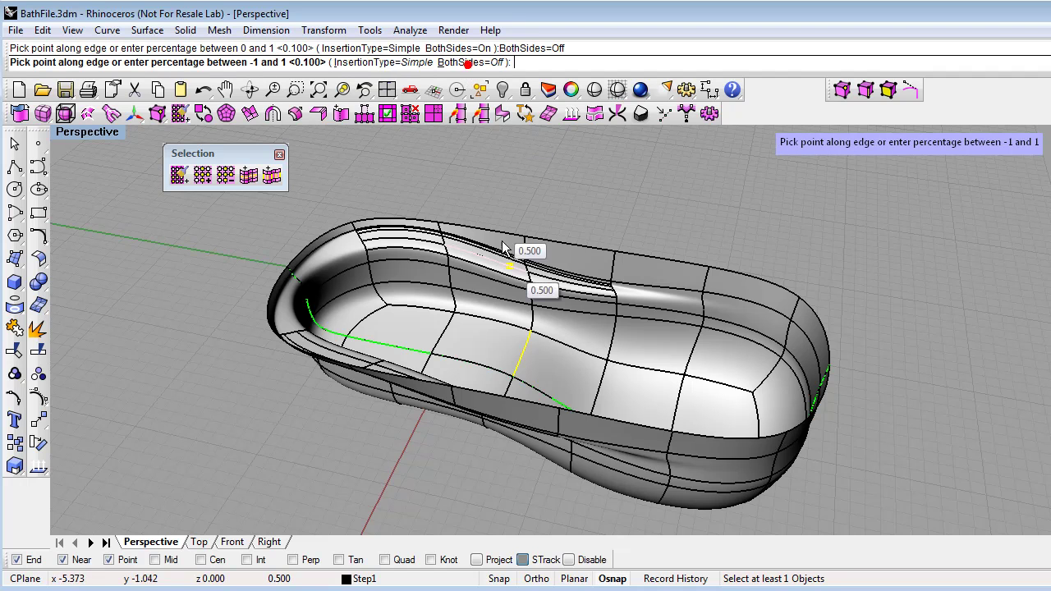
pyautogui.click(565, 348)
pyautogui.scroll(3, 560, 349)
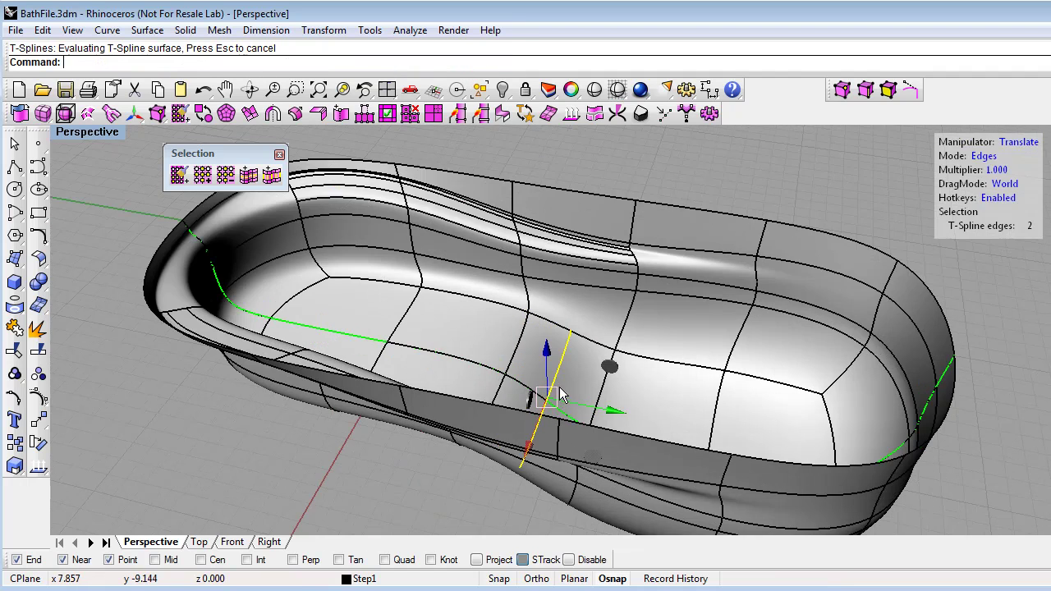
# - Insert another one-sided edge across the floor between the selected inserted edge and the original mid-floor cross edge
pyautogui.moveTo(559, 349); pyautogui.dragTo(551, 379, button='right')
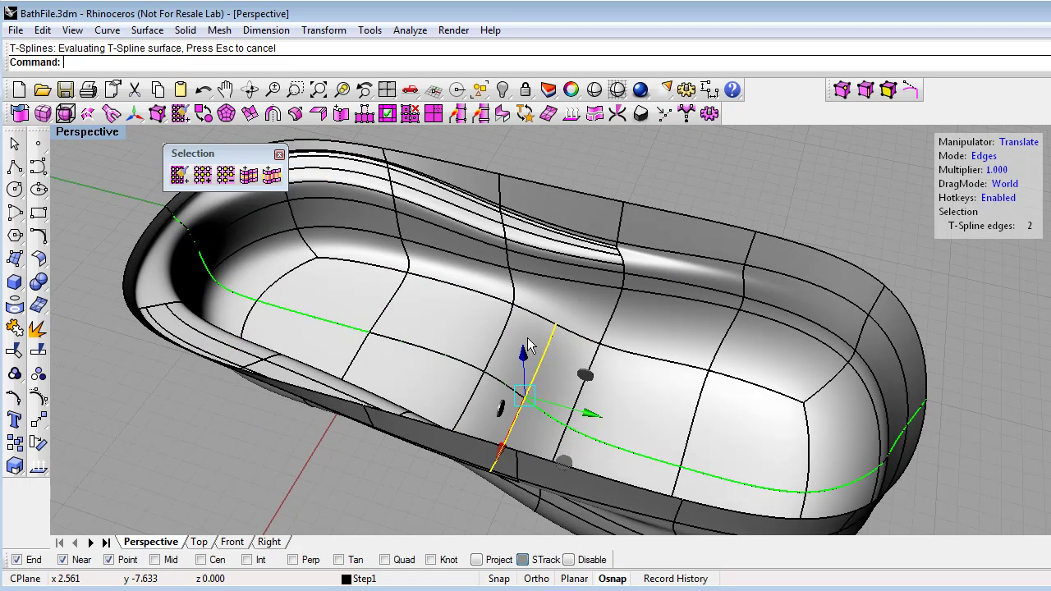
pyautogui.rightClick(340, 117)
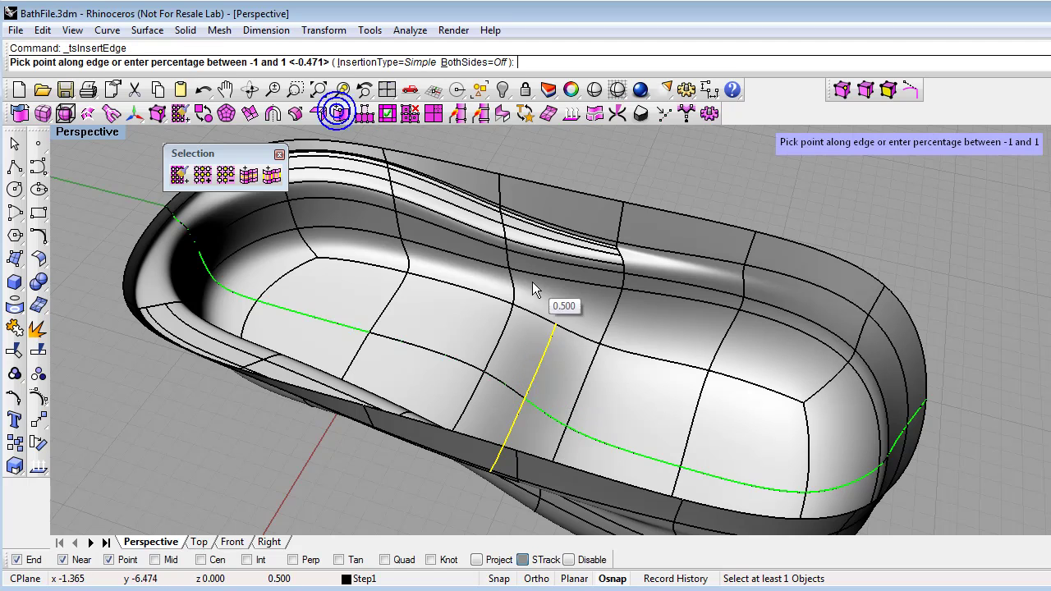
pyautogui.click(536, 313)
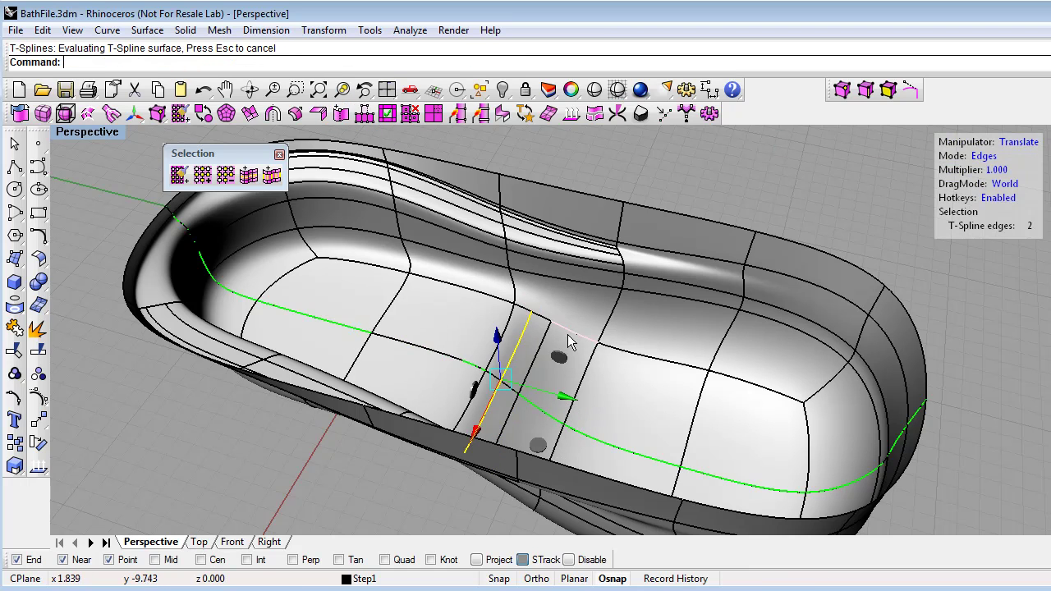
# - Insert two more one-sided simple edges across the floor toward the deep end, the first at about -0.384, the second just before it
pyautogui.click(548, 332)
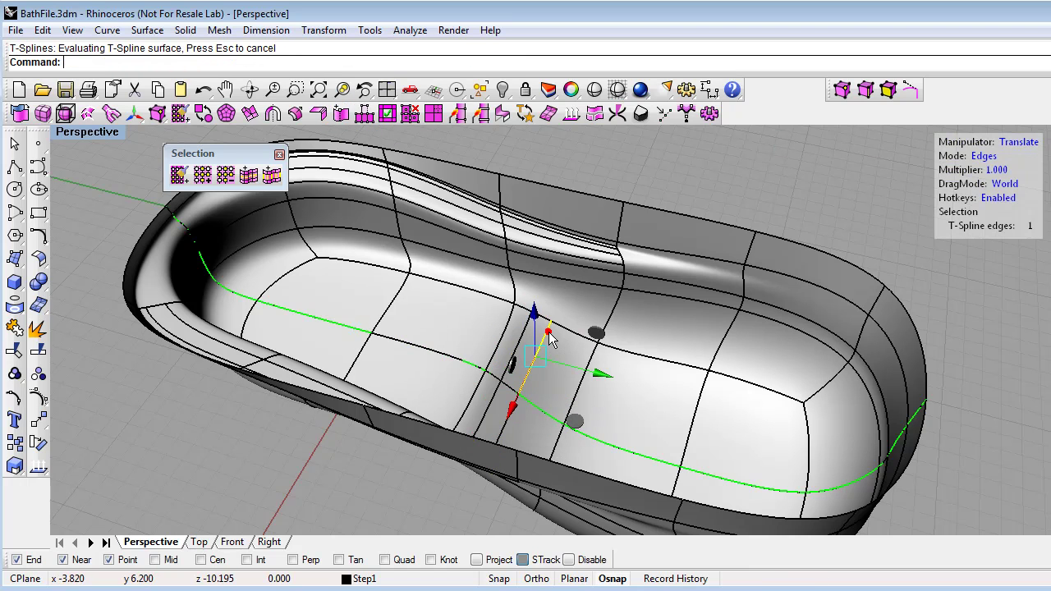
pyautogui.rightClick(345, 114)
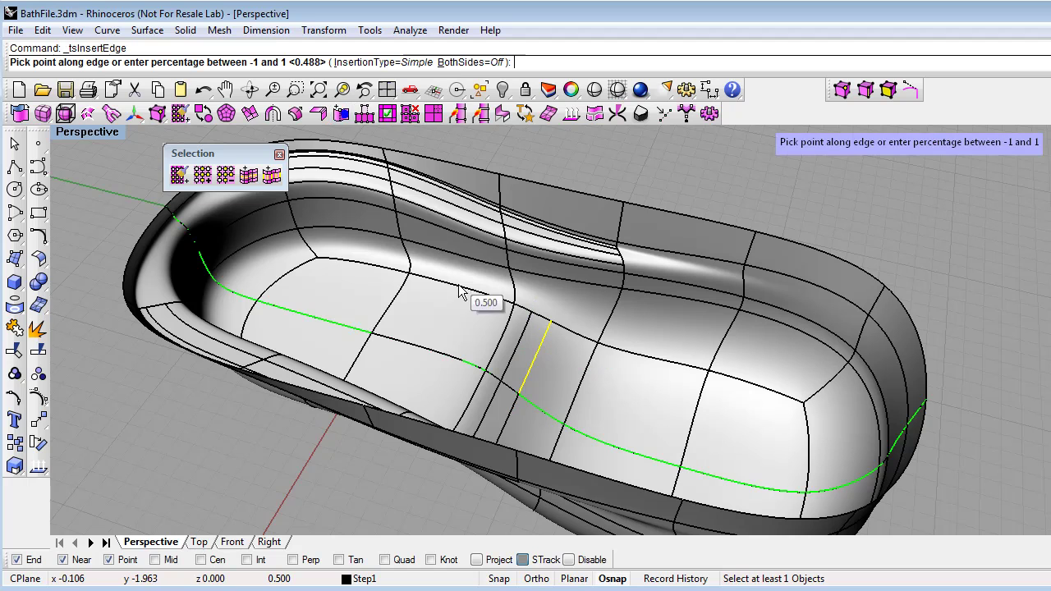
pyautogui.click(569, 329)
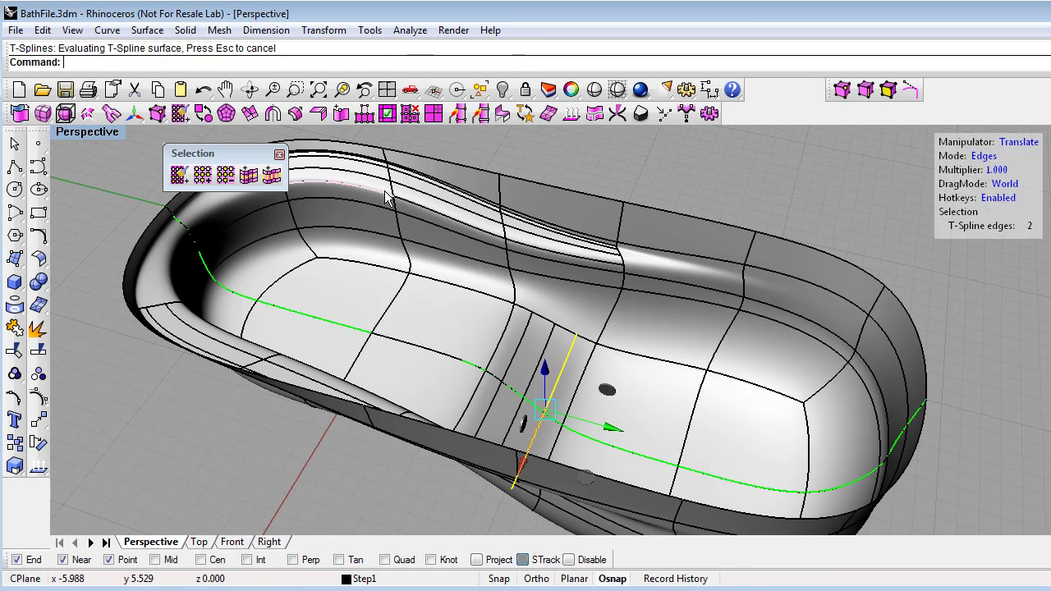
pyautogui.rightClick(343, 115)
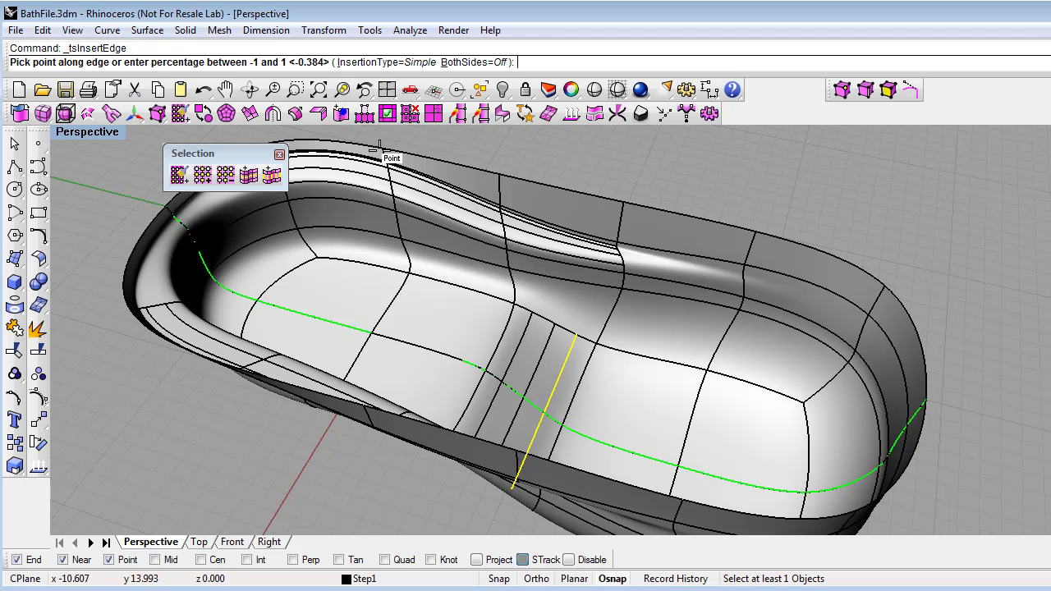
pyautogui.click(565, 323)
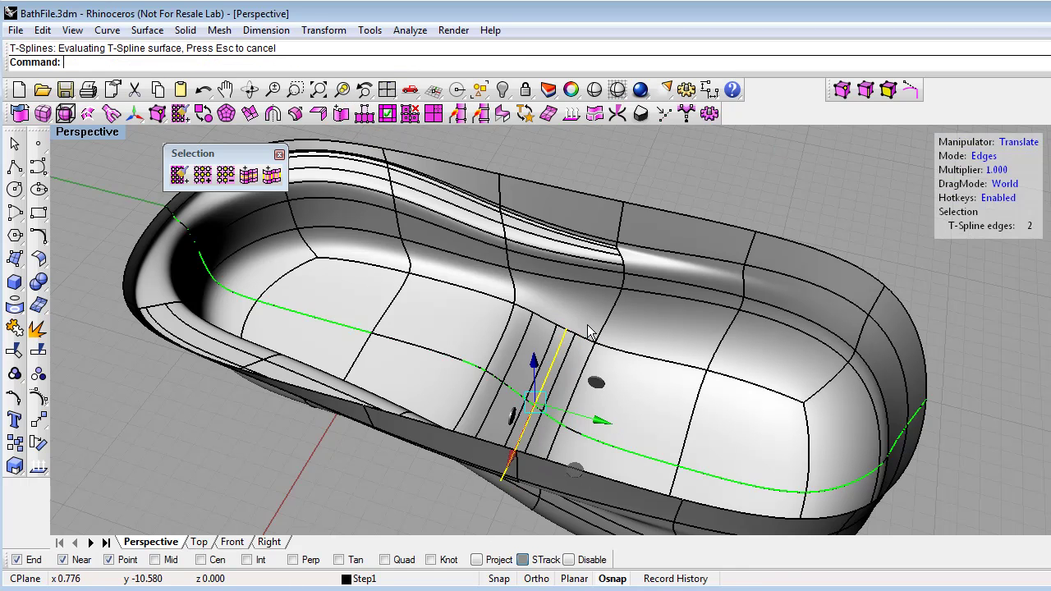
pyautogui.click(354, 483)
# - Lower the inserted floor edge nearest the deep end along Z, and shift the adjacent inserted edge along Y
pyautogui.scroll(3, 578, 367)
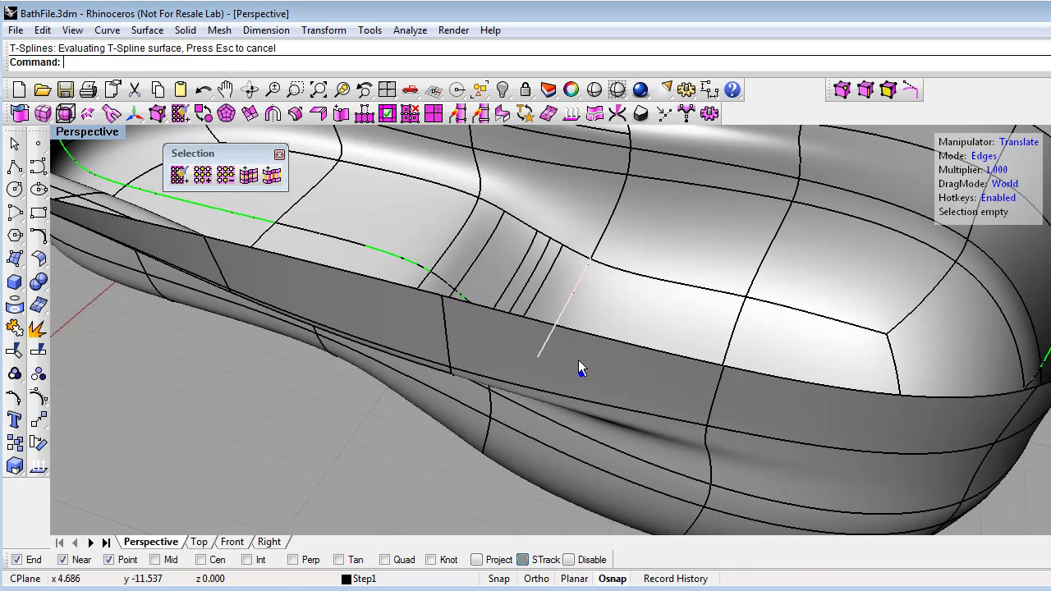
pyautogui.scroll(3, 554, 255)
pyautogui.moveTo(552, 252); pyautogui.dragTo(461, 263, button='right')
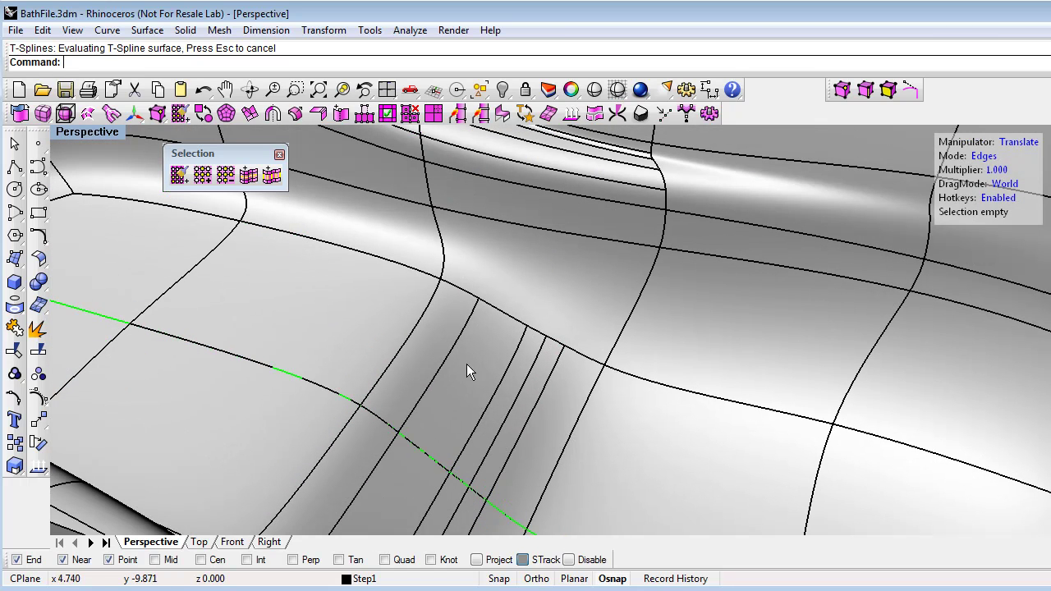
pyautogui.click(563, 354)
pyautogui.moveTo(526, 369); pyautogui.dragTo(527, 391)
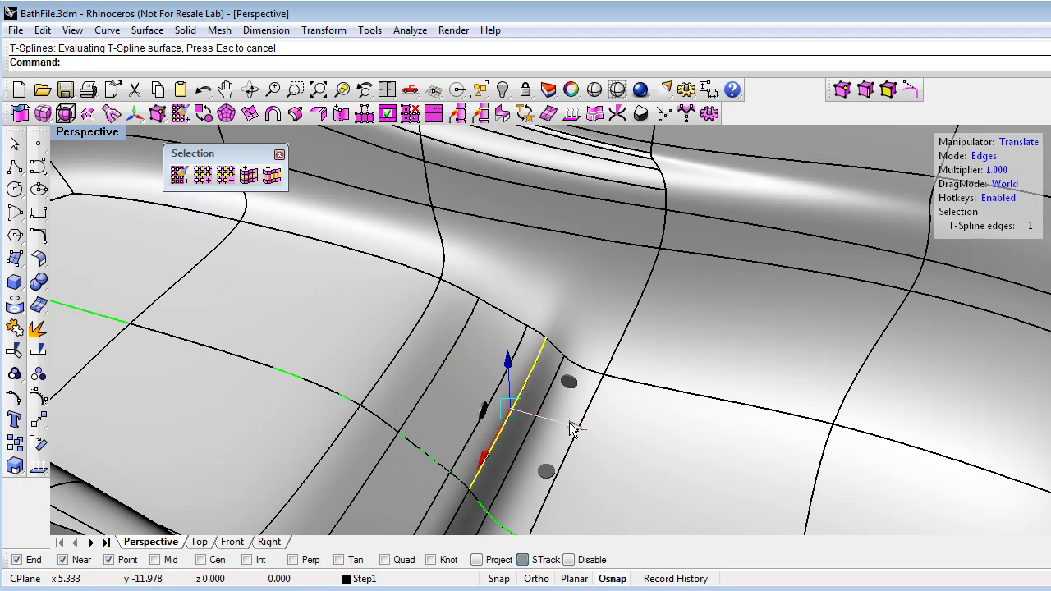
pyautogui.moveTo(570, 423); pyautogui.dragTo(581, 427)
# - Reposition the remaining inserted edges and the mid-floor cross edge toward the deep end, lowering the edge between them into a groove
pyautogui.click(521, 342)
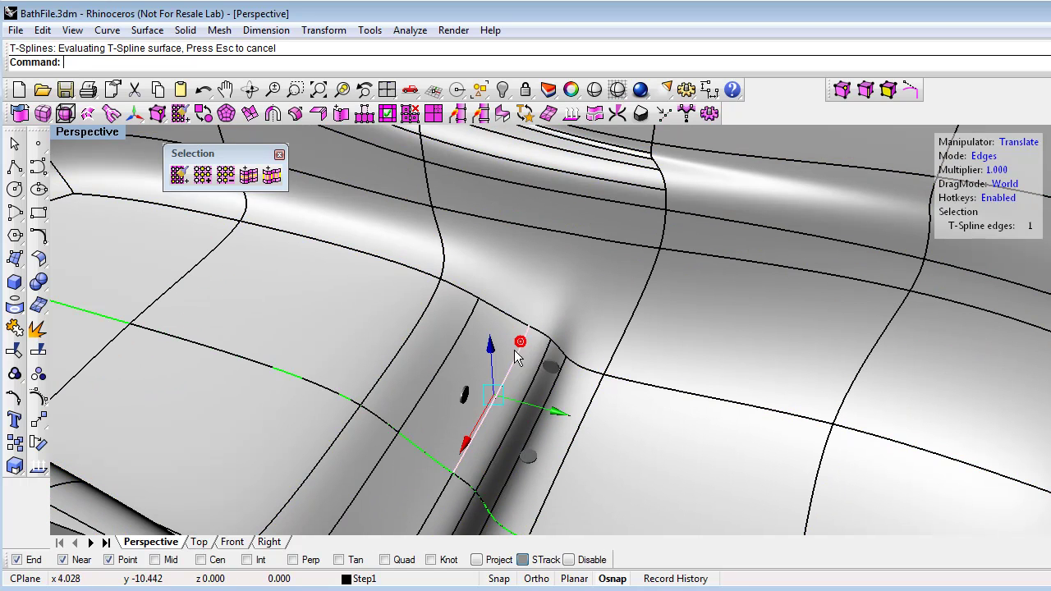
pyautogui.moveTo(490, 340); pyautogui.dragTo(516, 374)
pyautogui.click(454, 337)
pyautogui.keyDown('shift'); pyautogui.click(421, 337); pyautogui.keyUp('shift')
pyautogui.click(467, 303)
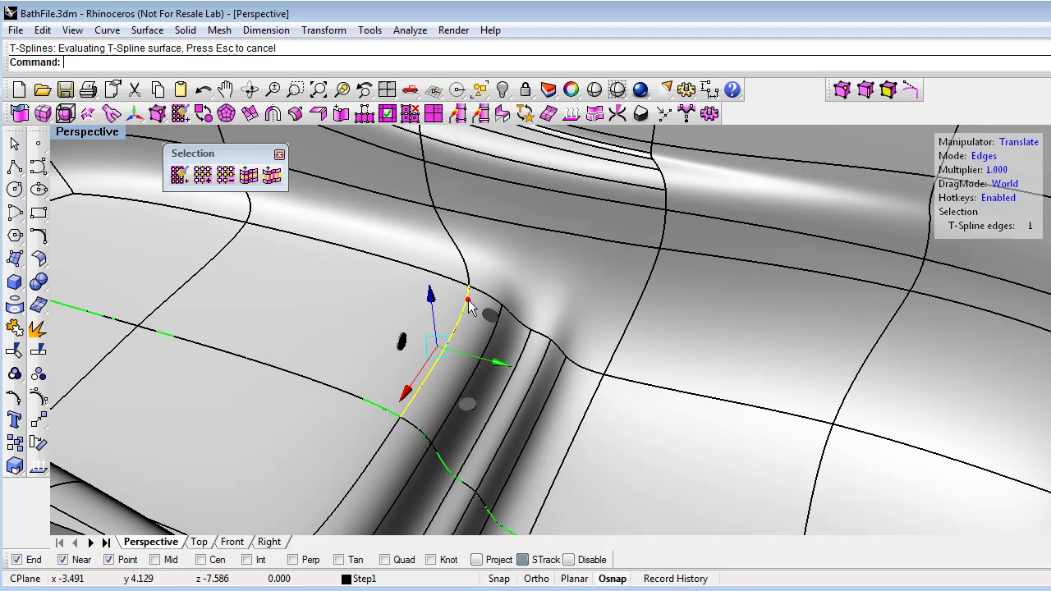
pyautogui.moveTo(435, 305); pyautogui.dragTo(668, 413, button='right')
pyautogui.moveTo(633, 302); pyautogui.dragTo(768, 344, button='right')
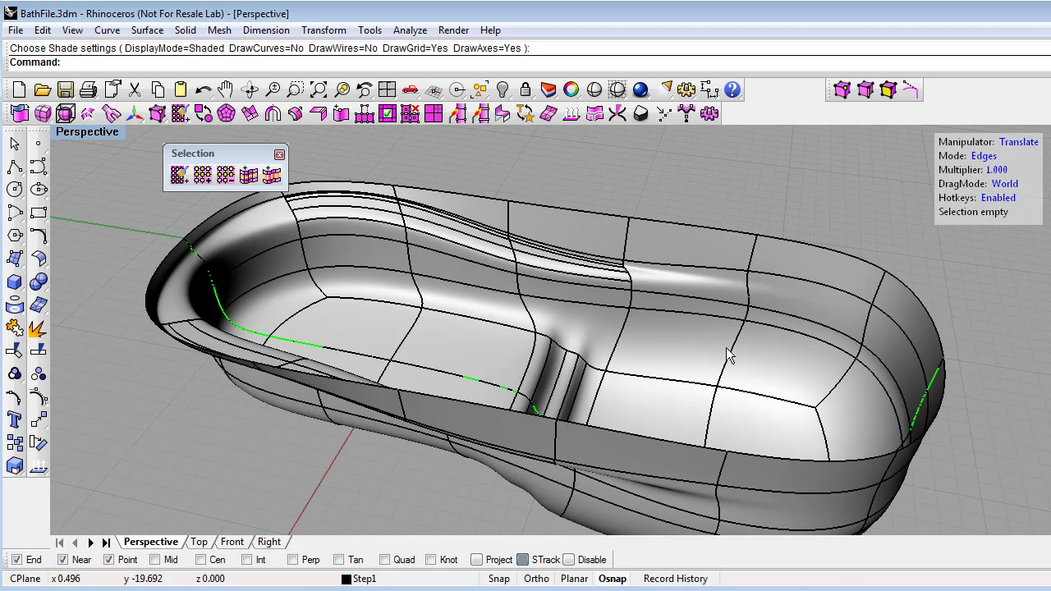
# - Match the tub's rim edge loop to the opening edge of the surrounding NURBS deck, aligned at the corner nearest the rim's start point
pyautogui.moveTo(895, 275); pyautogui.dragTo(880, 282, button='right')
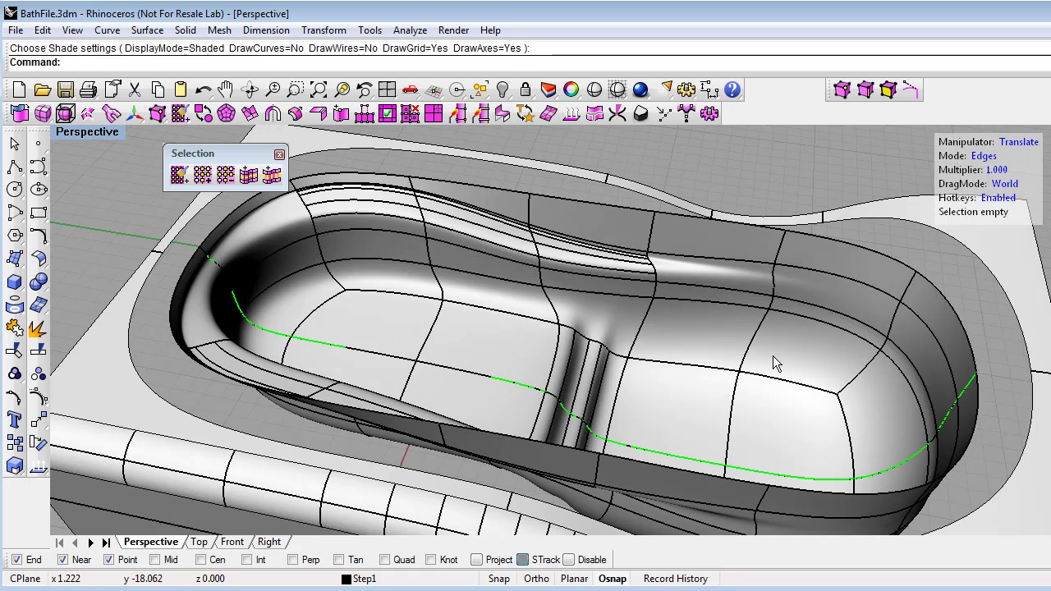
pyautogui.moveTo(773, 356); pyautogui.dragTo(723, 361, button='right')
pyautogui.scroll(-3, 763, 313)
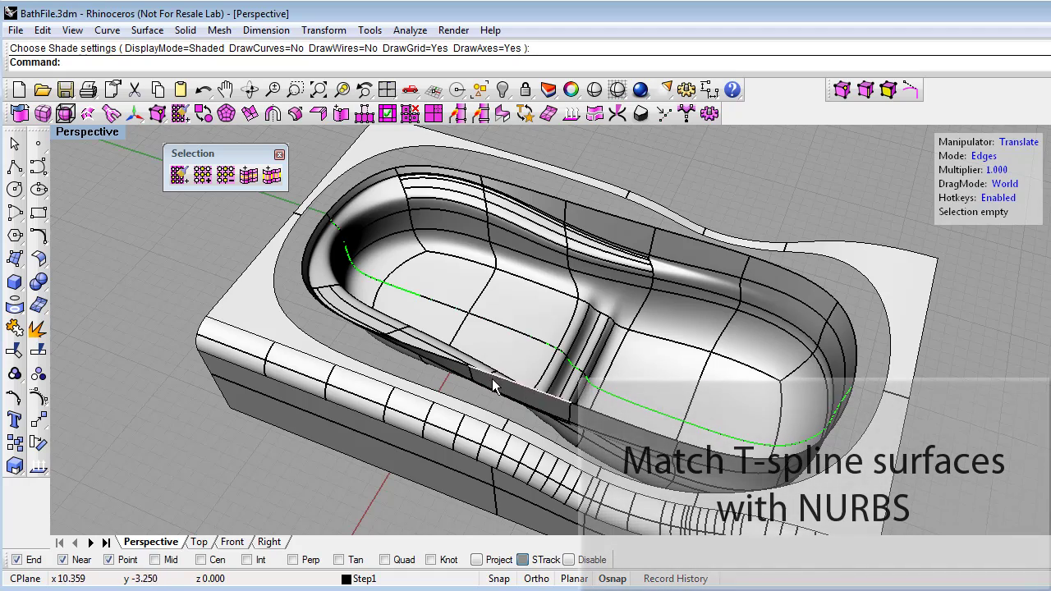
pyautogui.moveTo(492, 379); pyautogui.dragTo(471, 359, button='right')
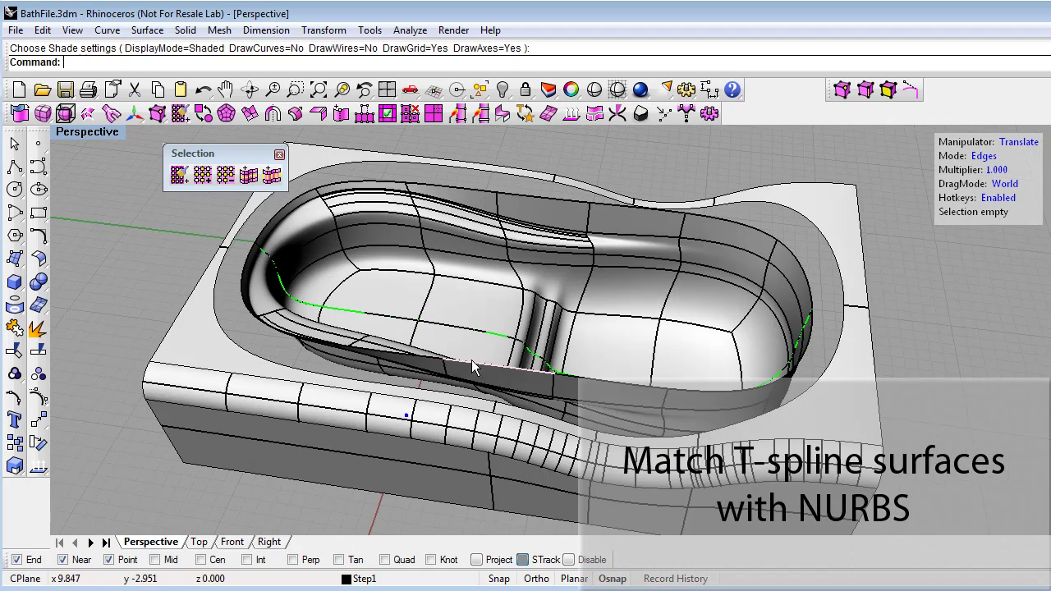
pyautogui.moveTo(547, 225); pyautogui.dragTo(511, 201, button='right')
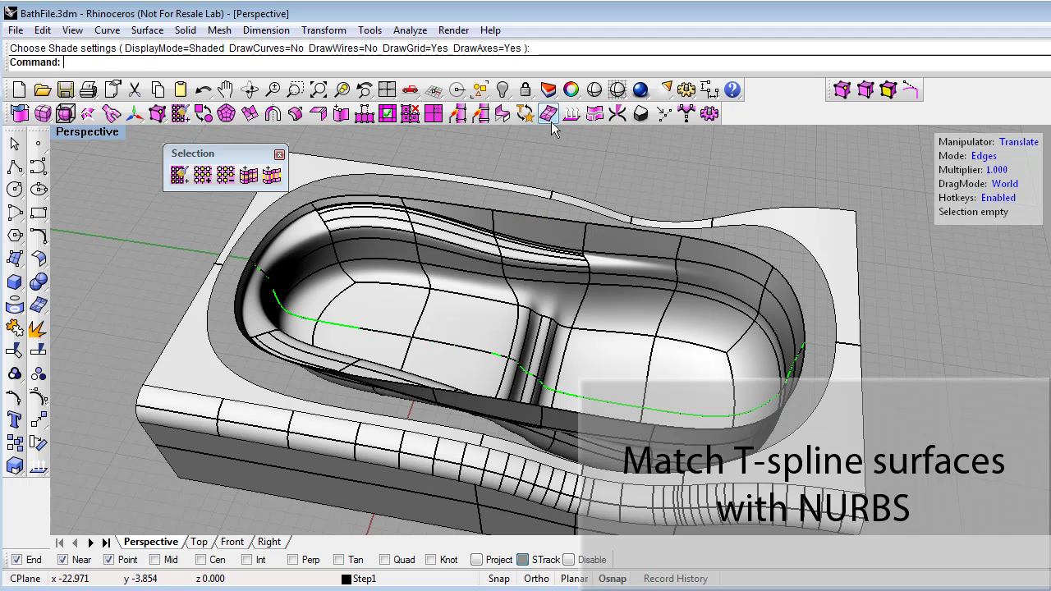
pyautogui.click(503, 114)
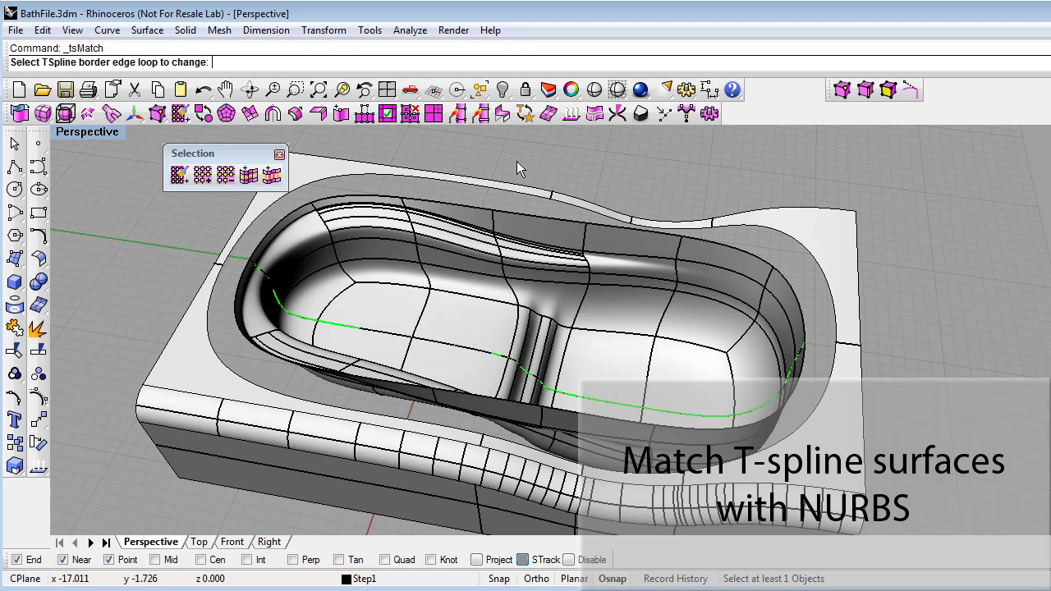
pyautogui.click(534, 218)
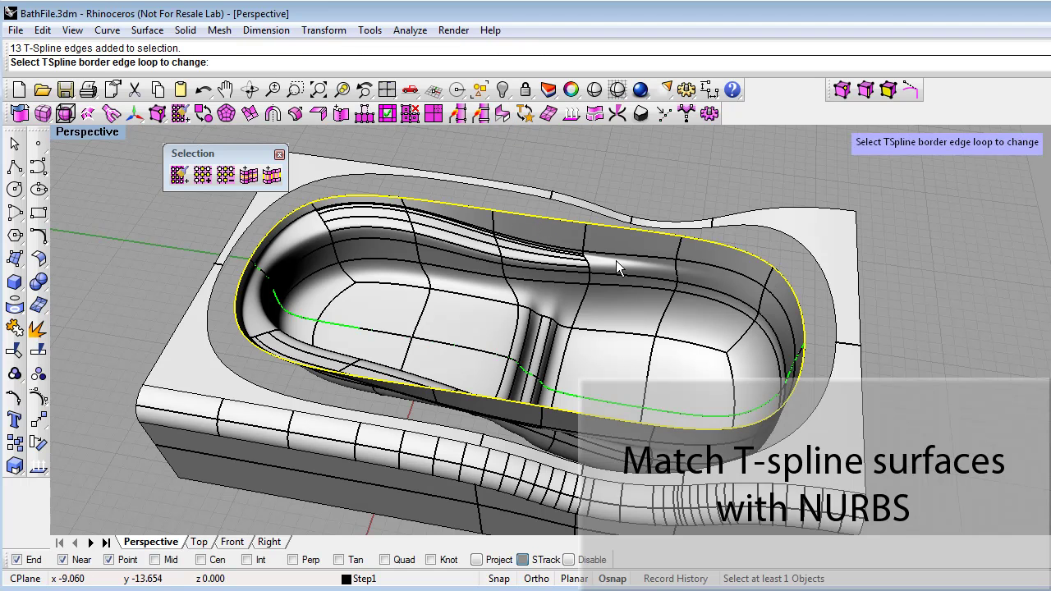
pyautogui.press('Return')
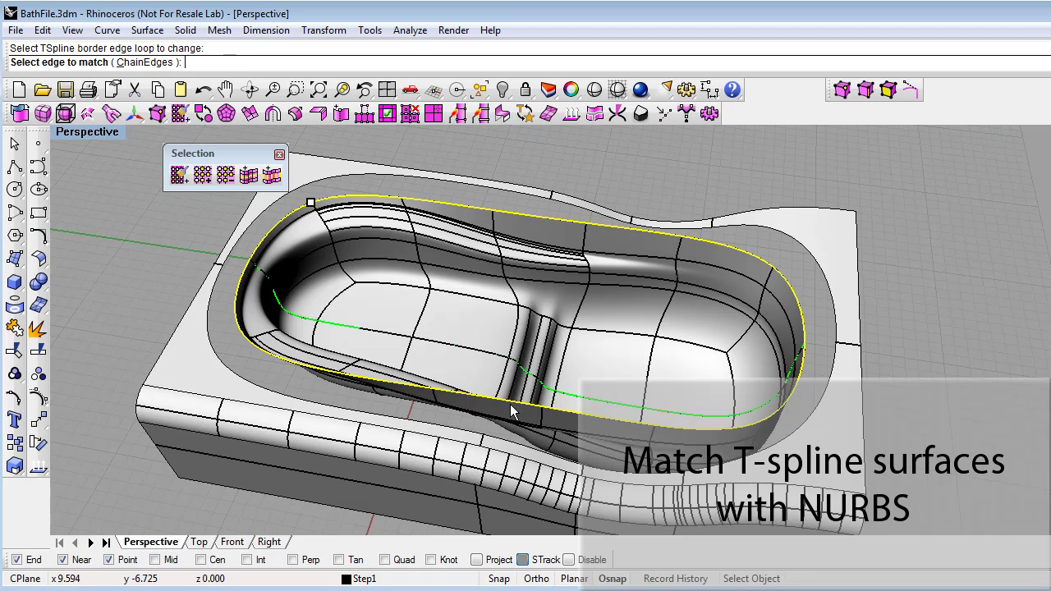
pyautogui.scroll(5, 326, 220)
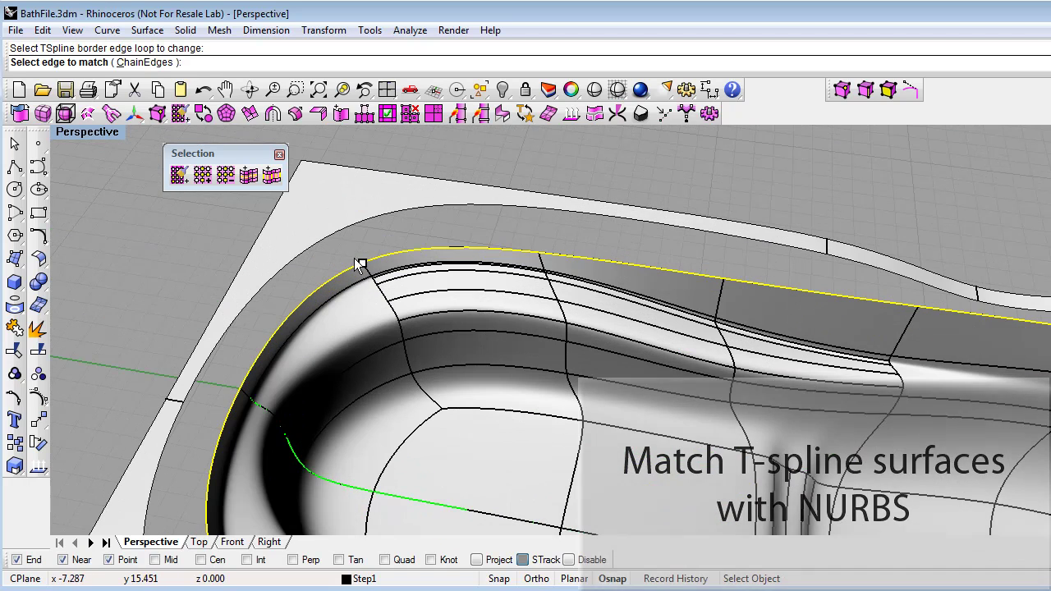
pyautogui.scroll(-6, 381, 274)
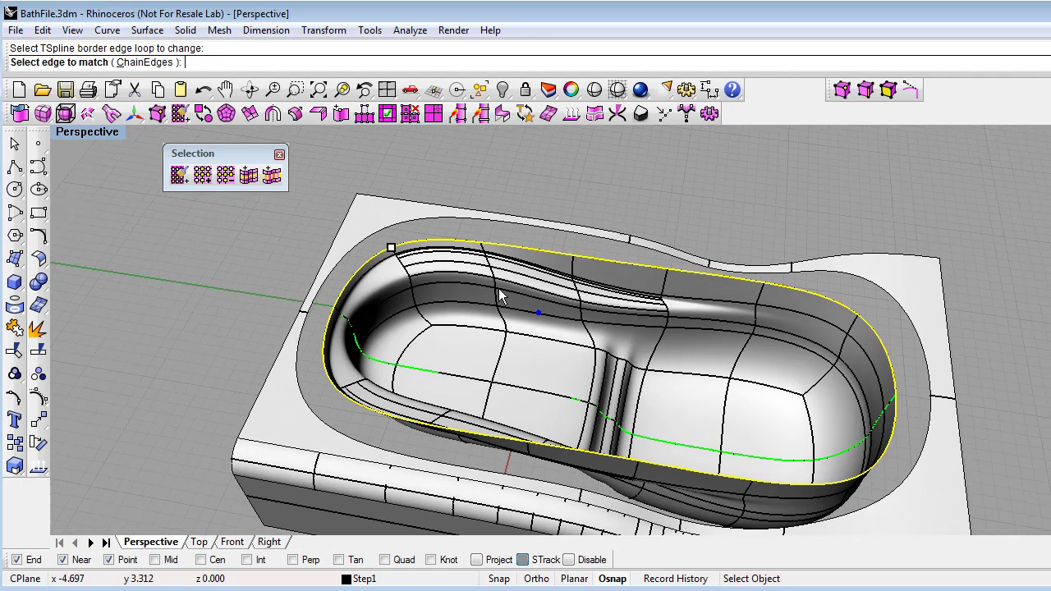
pyautogui.scroll(3, 370, 234)
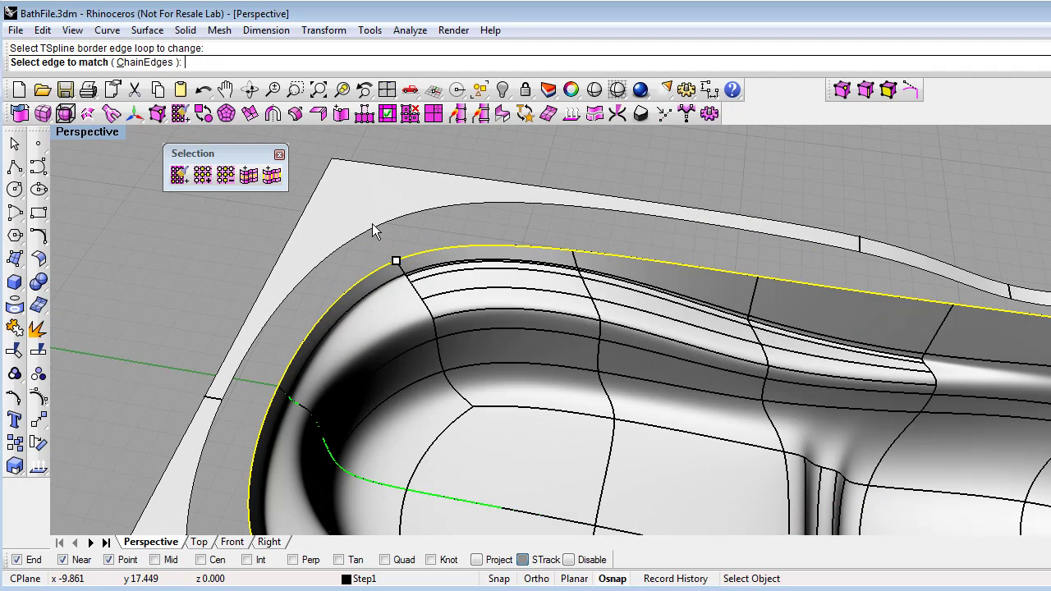
pyautogui.click(382, 240)
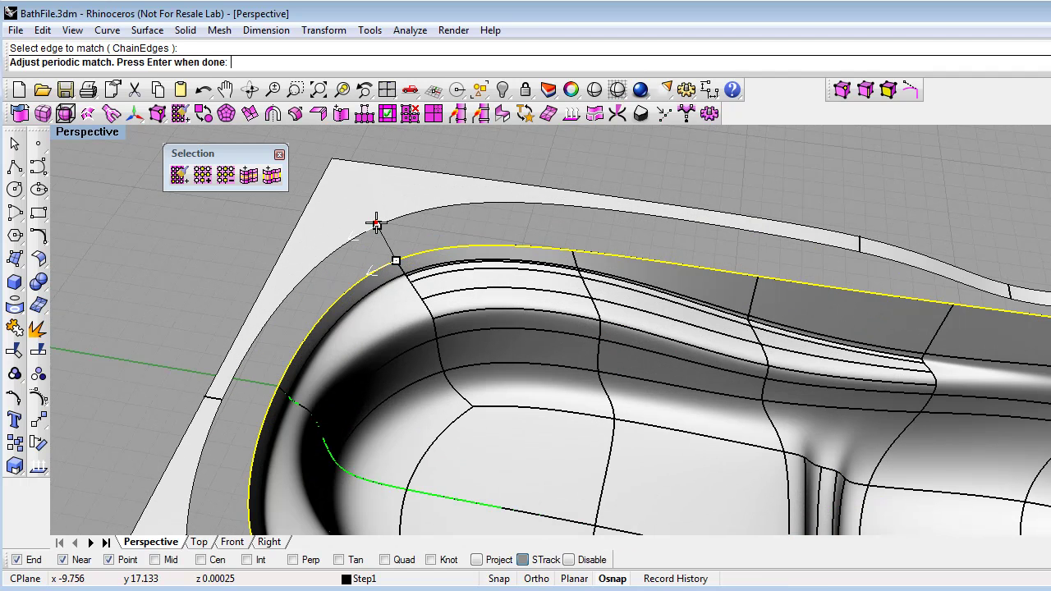
pyautogui.press('Return')
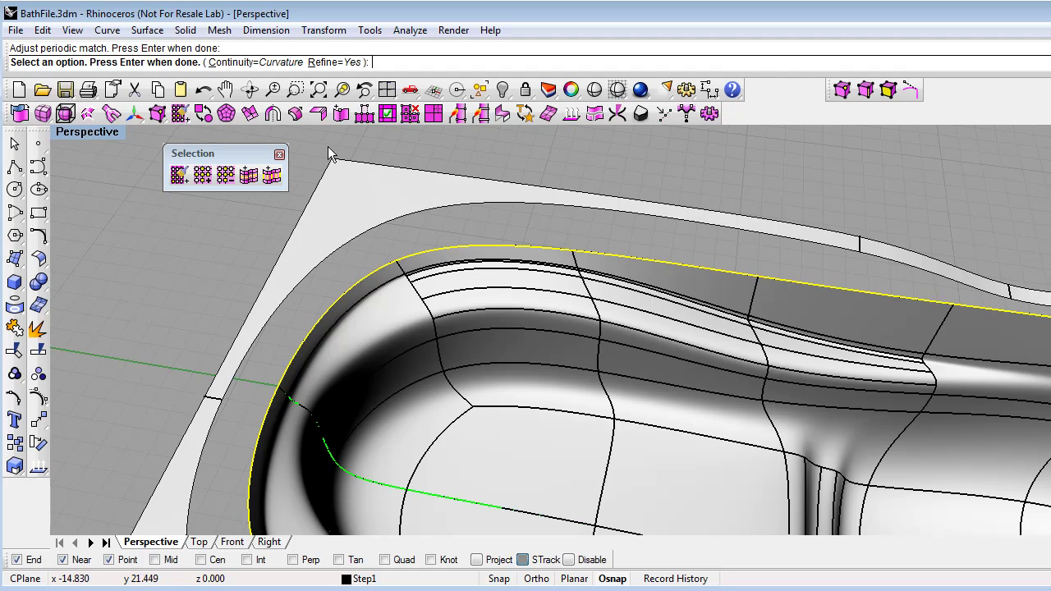
# - Apply the match with Continuity=Curvature and Refine=Yes, and acknowledge the symmetry message
pyautogui.click(332, 62)
pyautogui.click(235, 62)
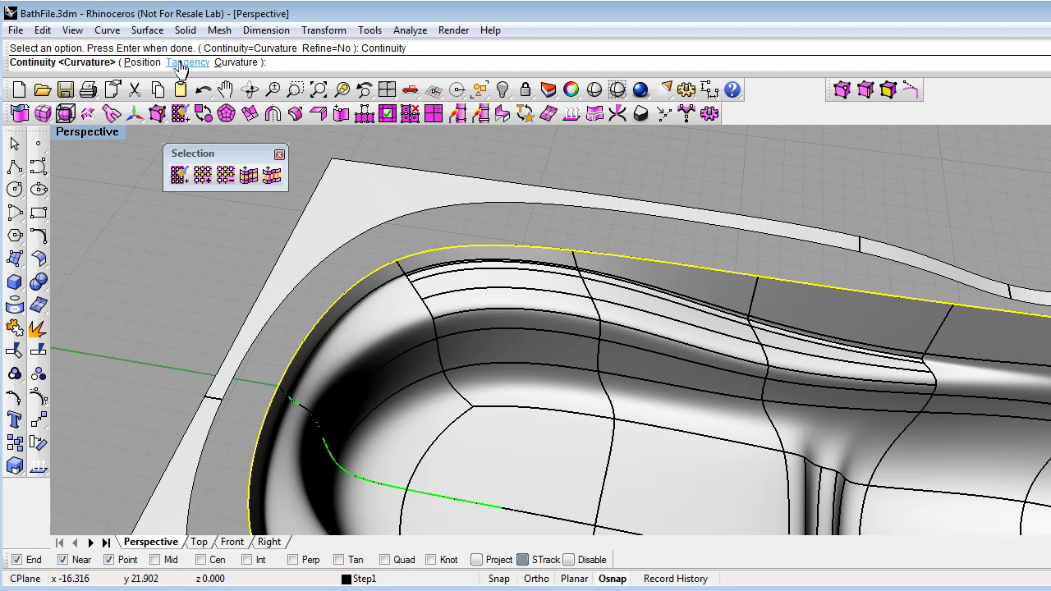
pyautogui.click(236, 63)
pyautogui.click(329, 62)
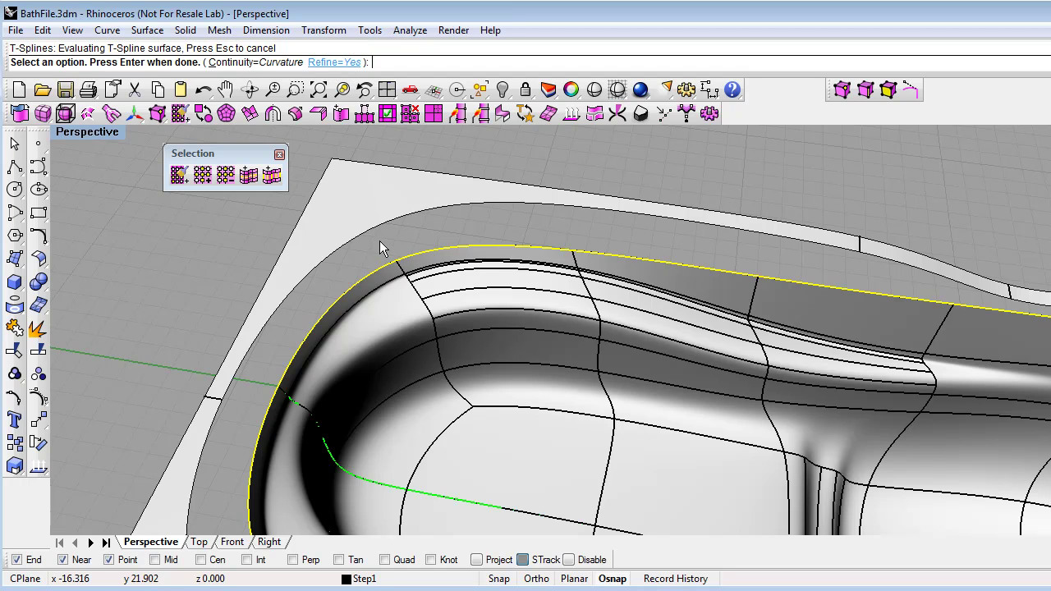
pyautogui.press('Return')
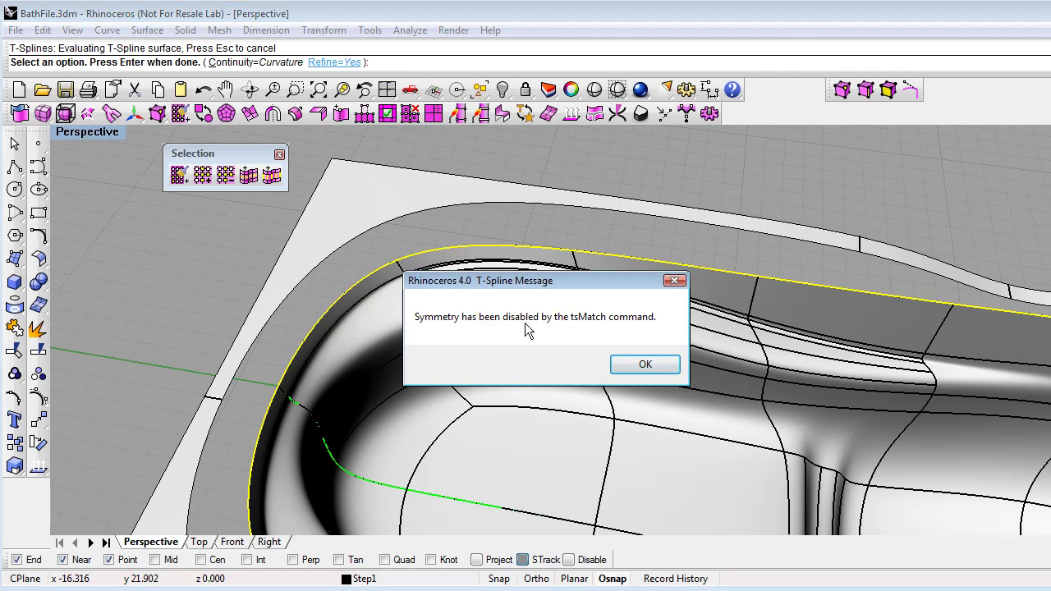
pyautogui.click(631, 364)
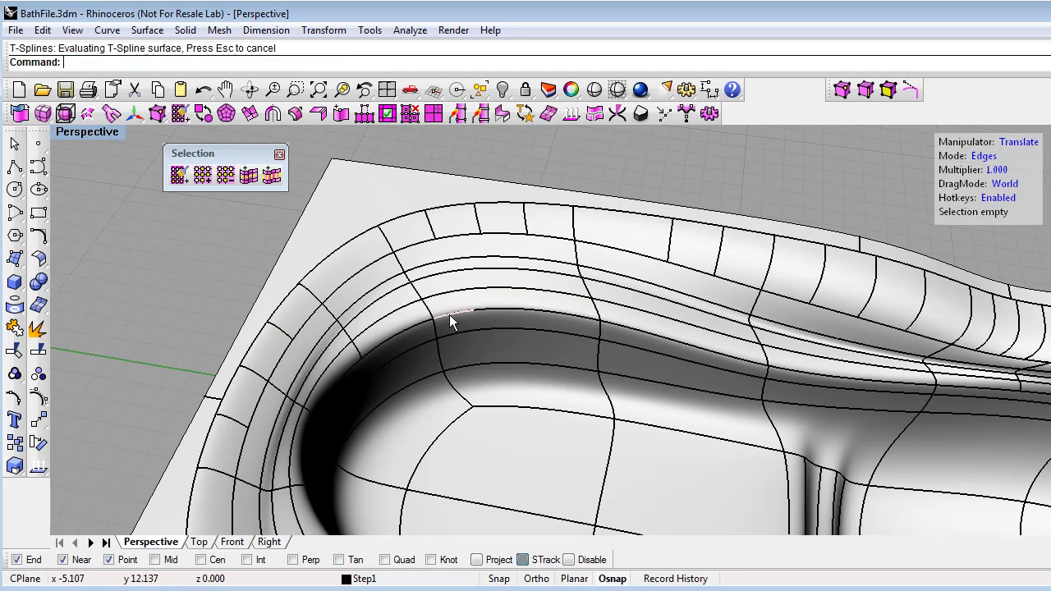
# - Preview the matched tub and deck in shaded display without wires to check the rim blend
pyautogui.scroll(-6, 416, 305)
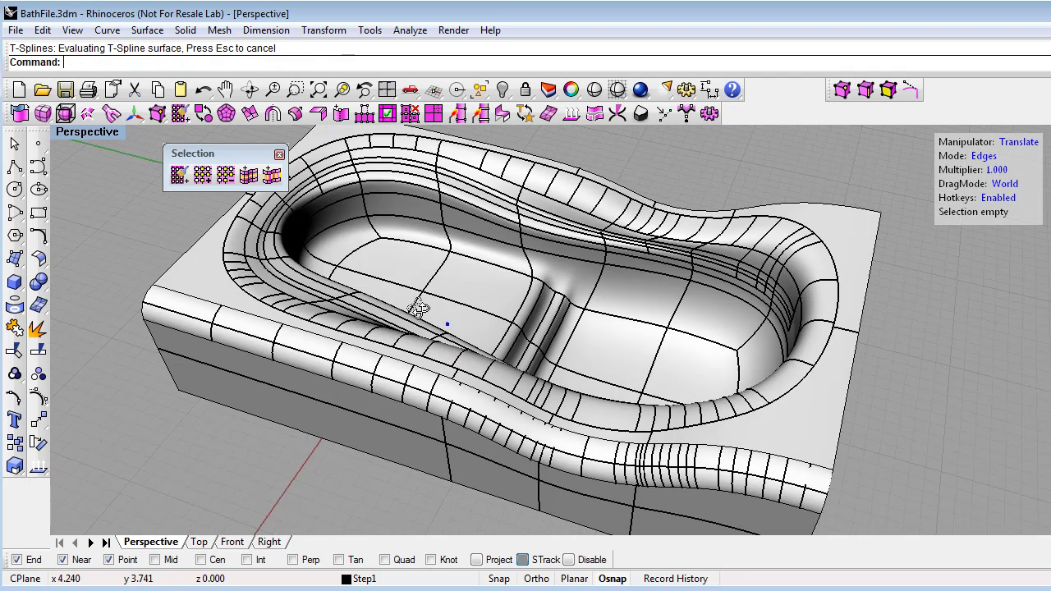
pyautogui.moveTo(419, 309); pyautogui.dragTo(382, 292, button='right')
pyautogui.click(594, 91)
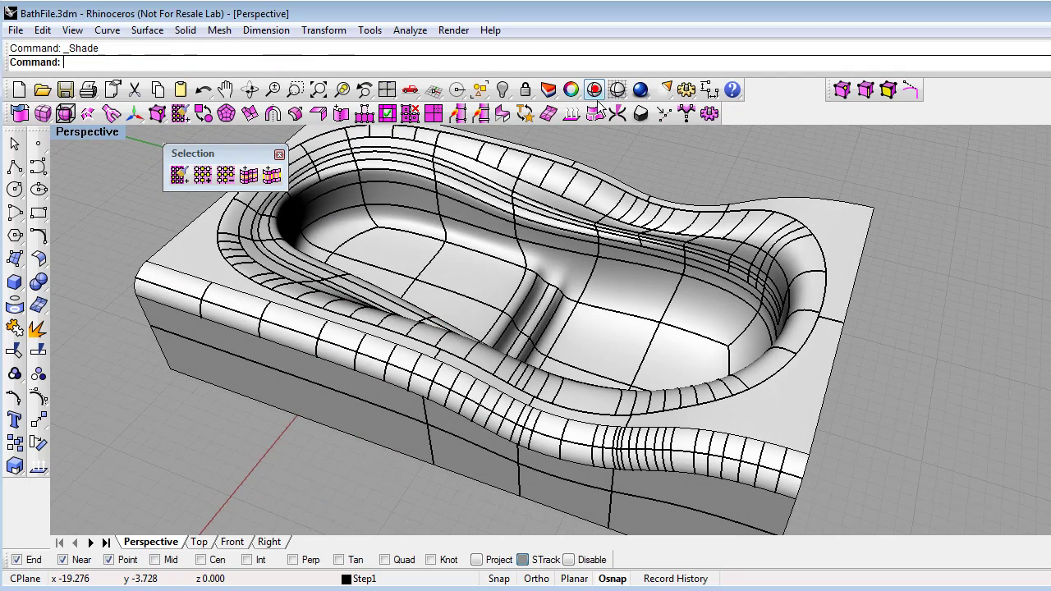
pyautogui.moveTo(597, 236)
pyautogui.mouseDown(button='right')
pyautogui.moveTo(582, 272)
pyautogui.moveTo(583, 258)
pyautogui.moveTo(577, 335)
pyautogui.mouseUp(button='right')
pyautogui.press('Return')
# - Shift one face of the tub's inner side wall slightly along X, and clear the selection
pyautogui.scroll(6, 440, 313)
pyautogui.press('f')
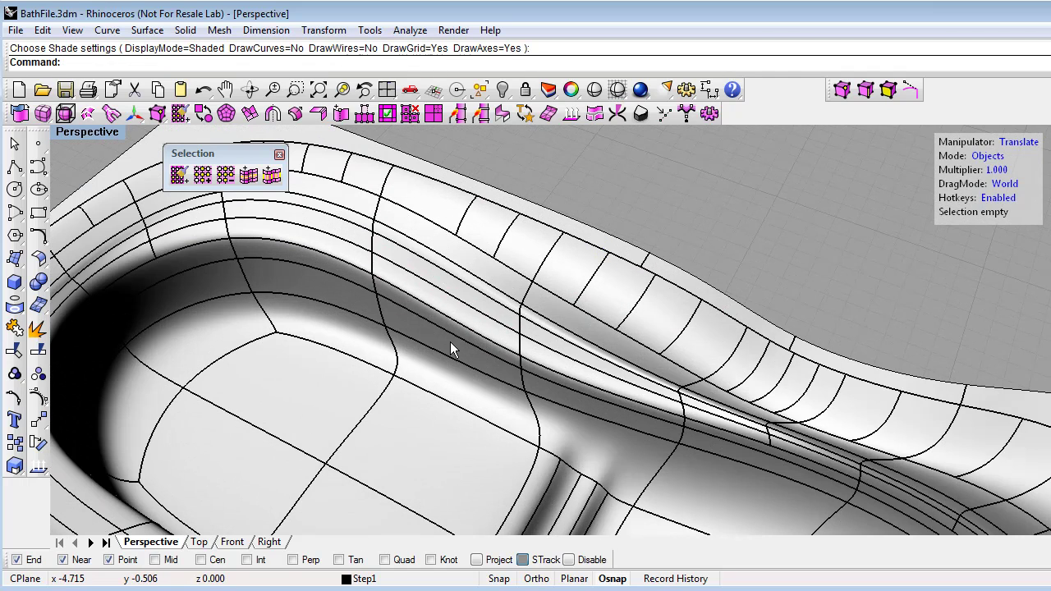
pyautogui.press('d')
pyautogui.click(451, 346)
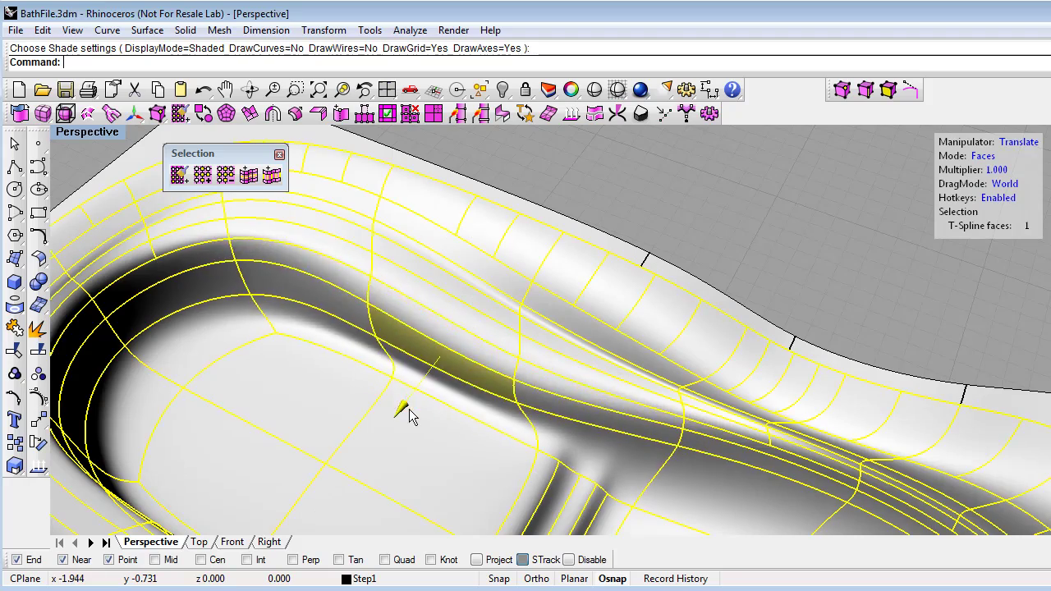
pyautogui.moveTo(422, 393); pyautogui.dragTo(424, 388)
pyautogui.click(738, 216)
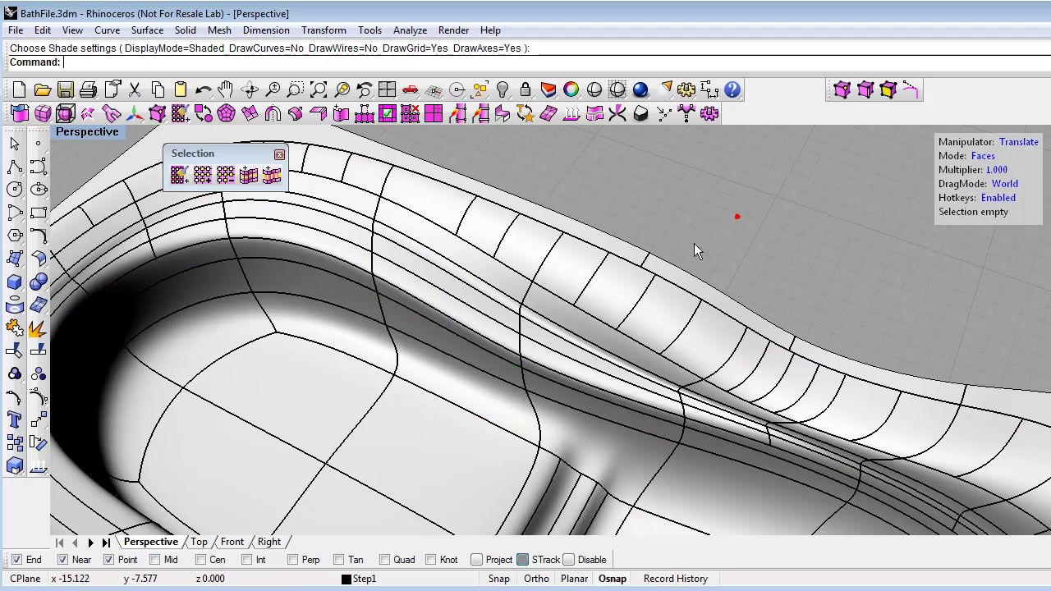
# - Convert the whole T-Spline tub to a Rhino NURBS surface
pyautogui.scroll(-3, 493, 362)
pyautogui.moveTo(486, 416); pyautogui.dragTo(526, 337, button='right')
pyautogui.scroll(-5, 509, 369)
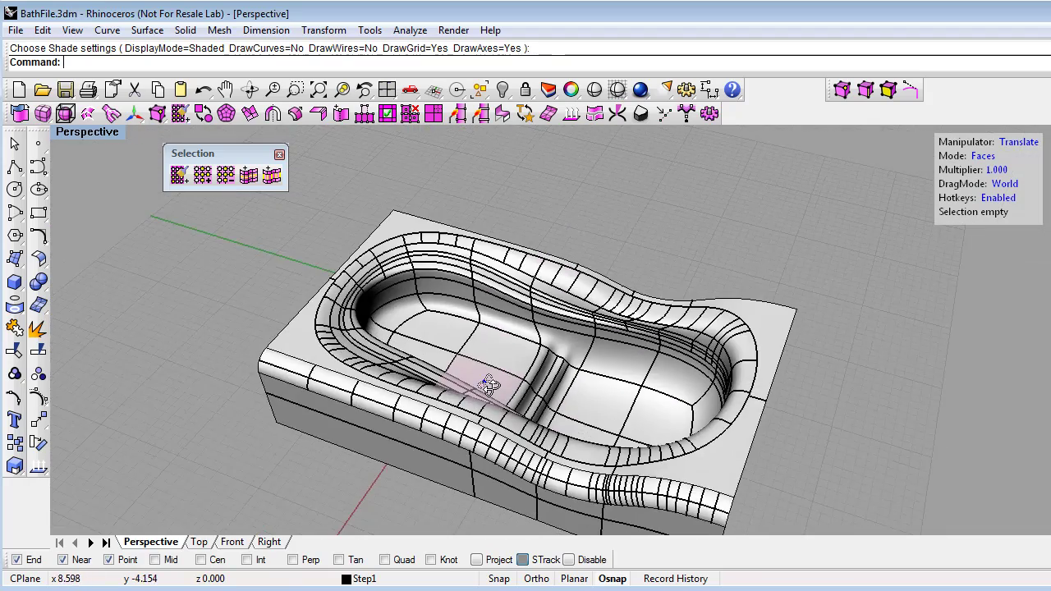
pyautogui.press('Escape')
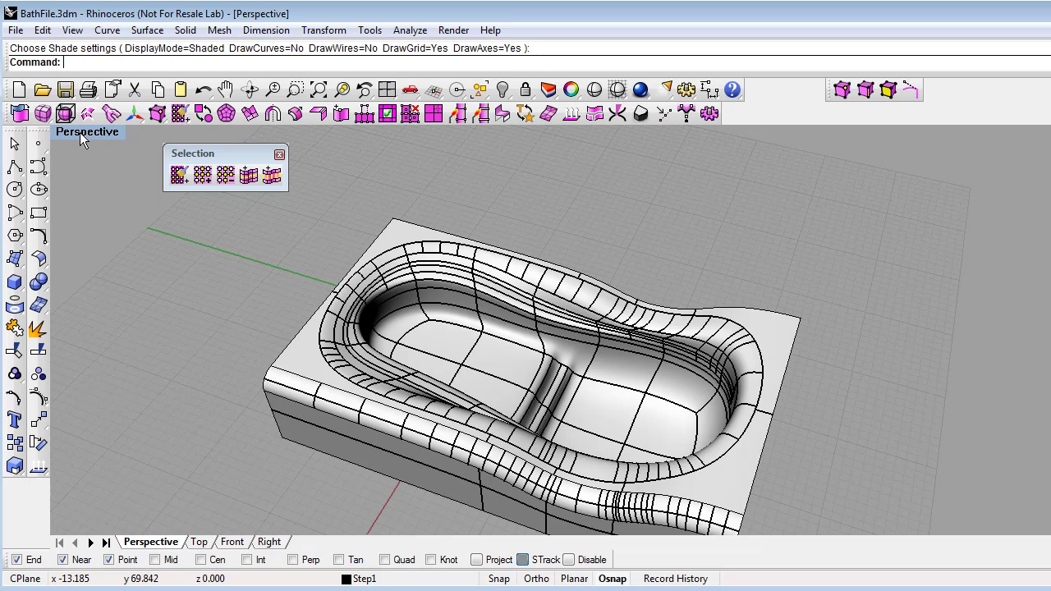
pyautogui.rightClick(21, 115)
pyautogui.click(485, 348)
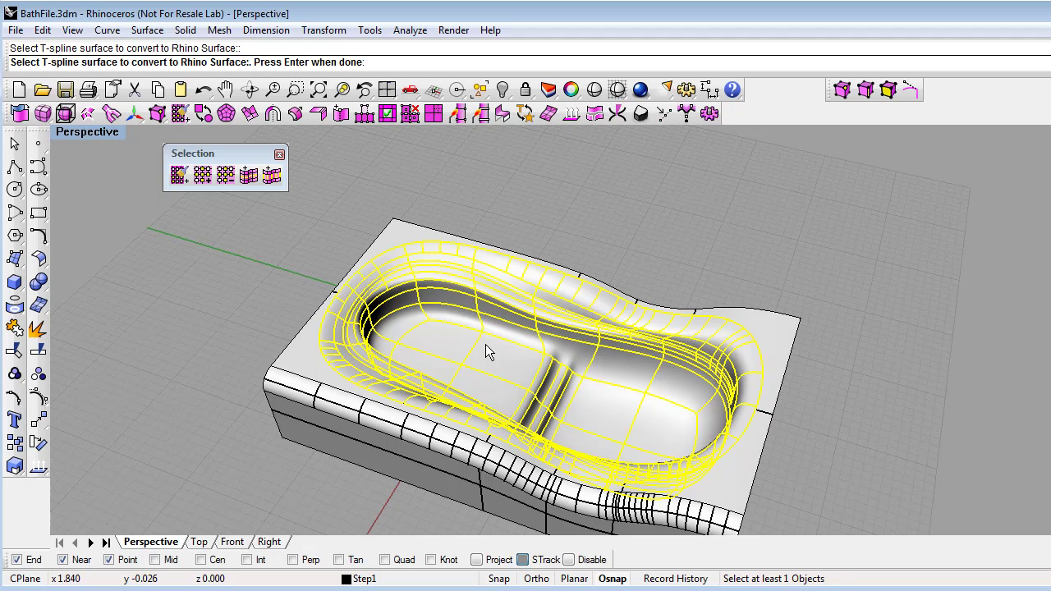
pyautogui.press('Return')
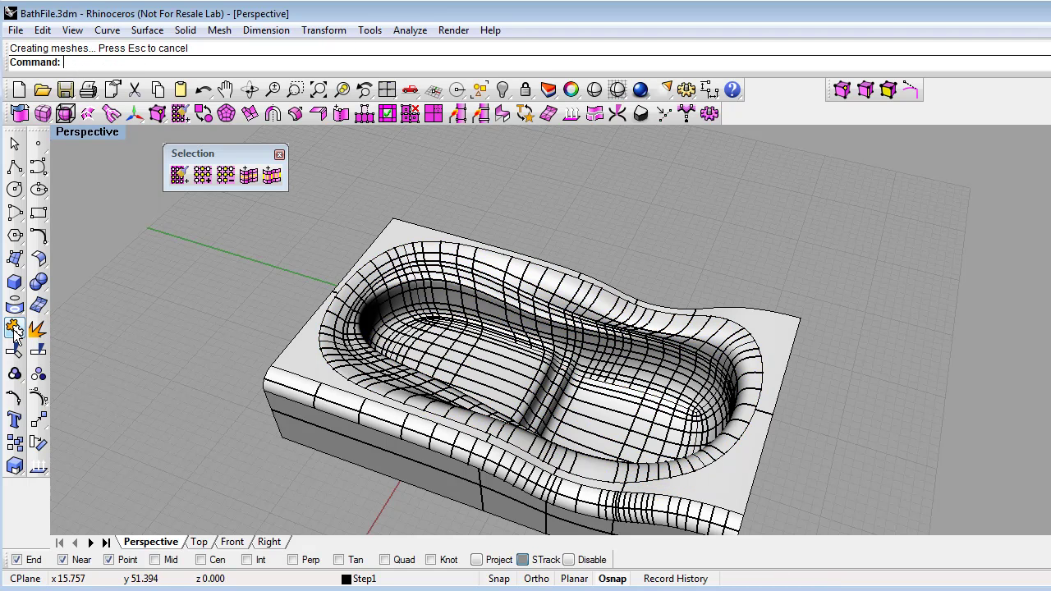
# - Join the converted tub with the surrounding deck polysurface
pyautogui.click(15, 328)
pyautogui.click(472, 364)
pyautogui.click(338, 393)
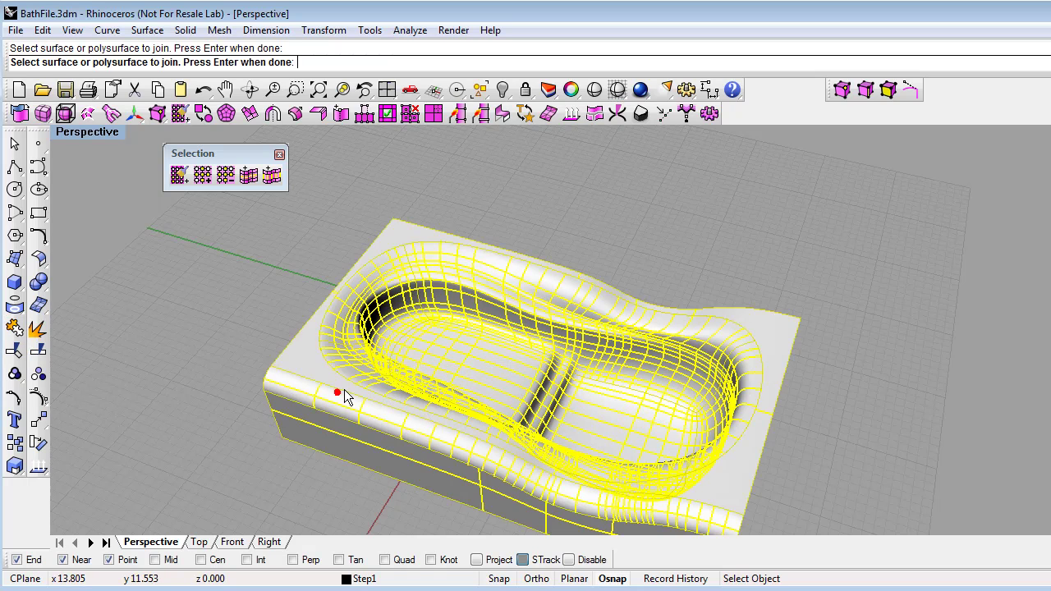